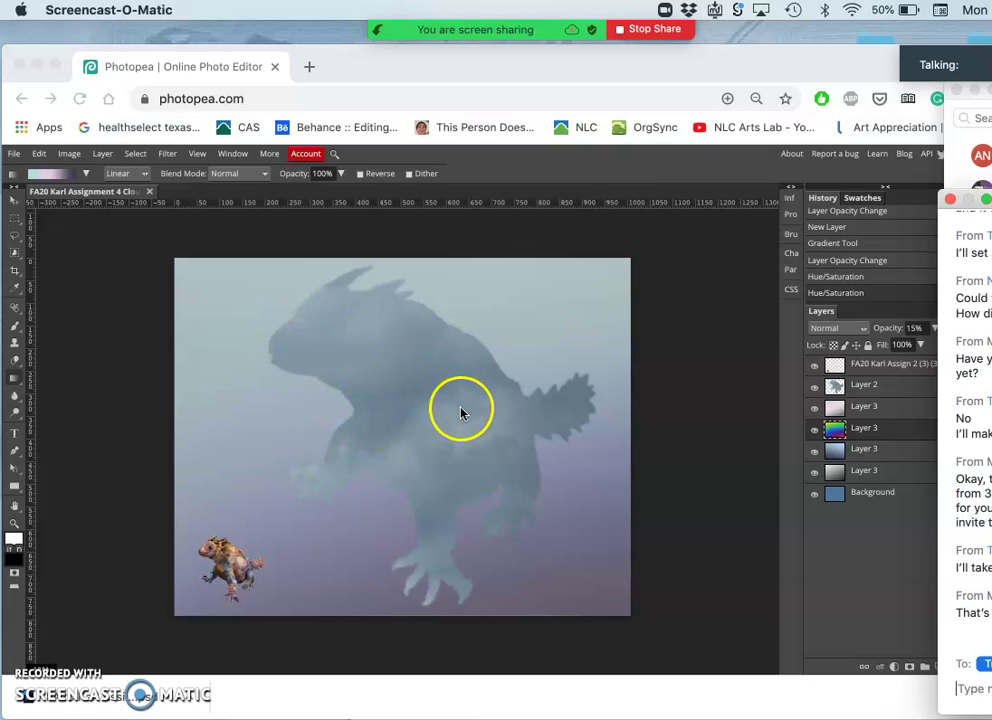
# Select Layer 2 and rearrange the chat and browser windows so the whole layer list is uncovered
pyautogui.click(861, 390)
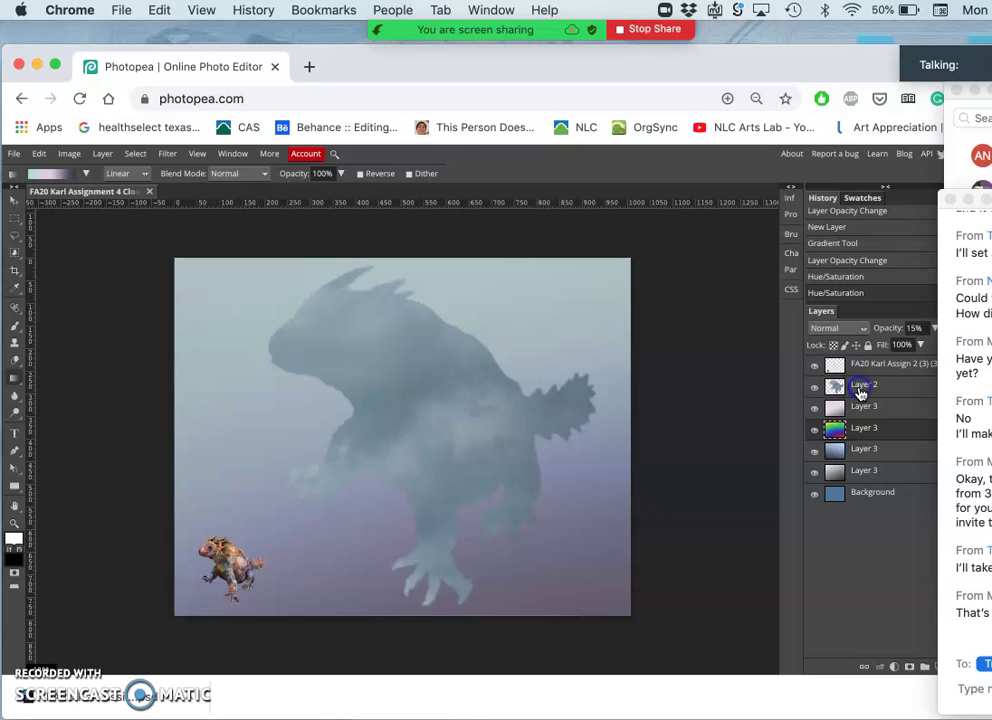
pyautogui.click(862, 388)
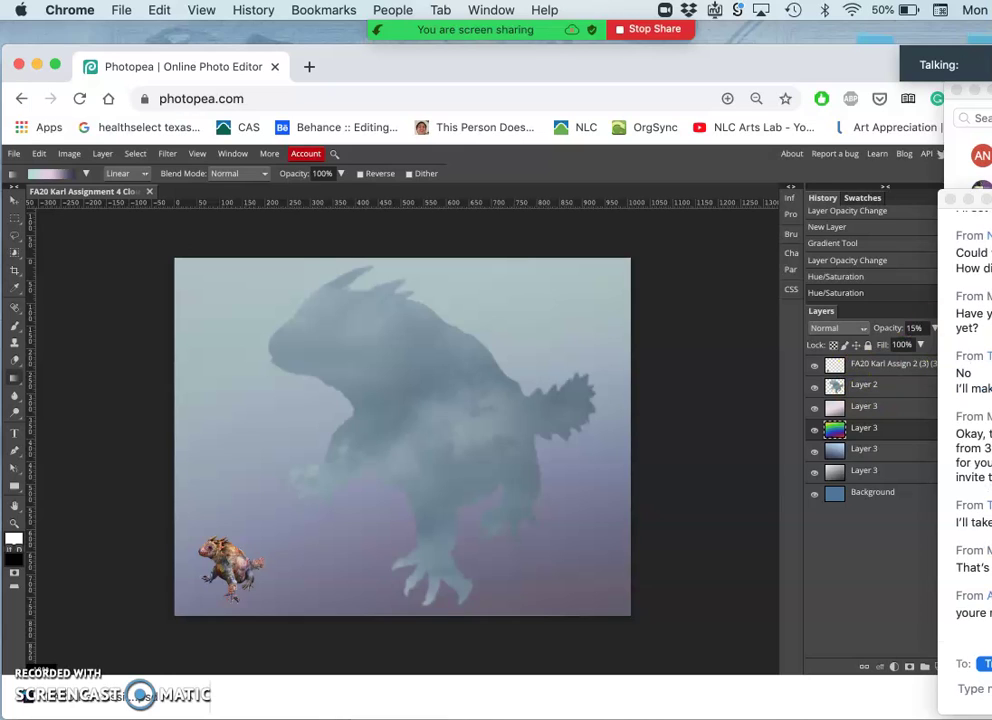
pyautogui.moveTo(944, 198); pyautogui.dragTo(990, 198)
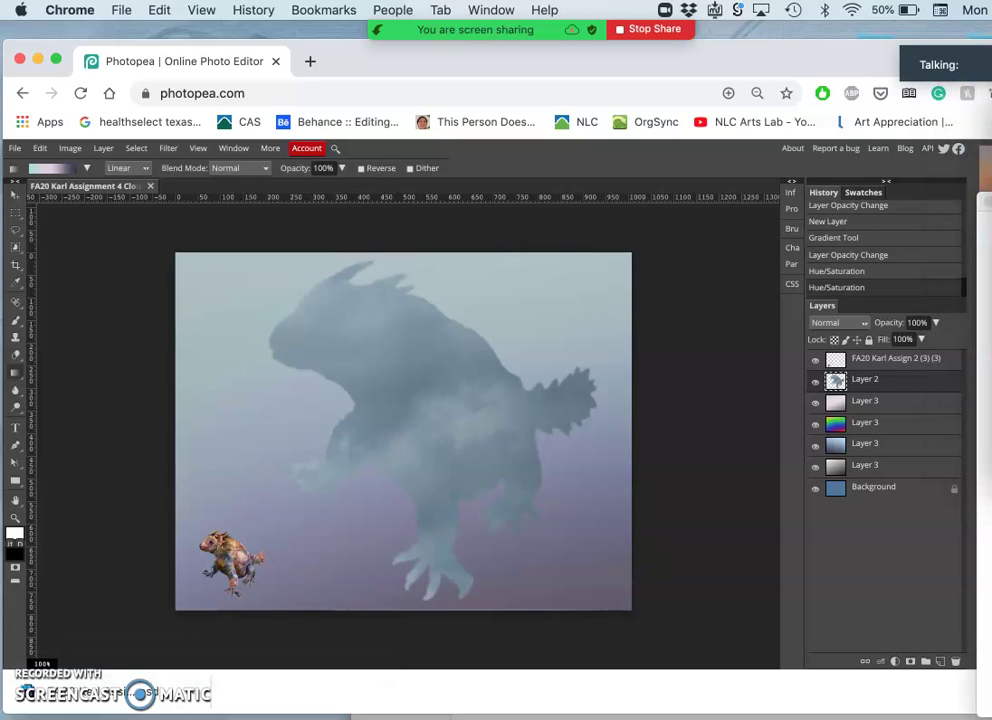
pyautogui.click(986, 204)
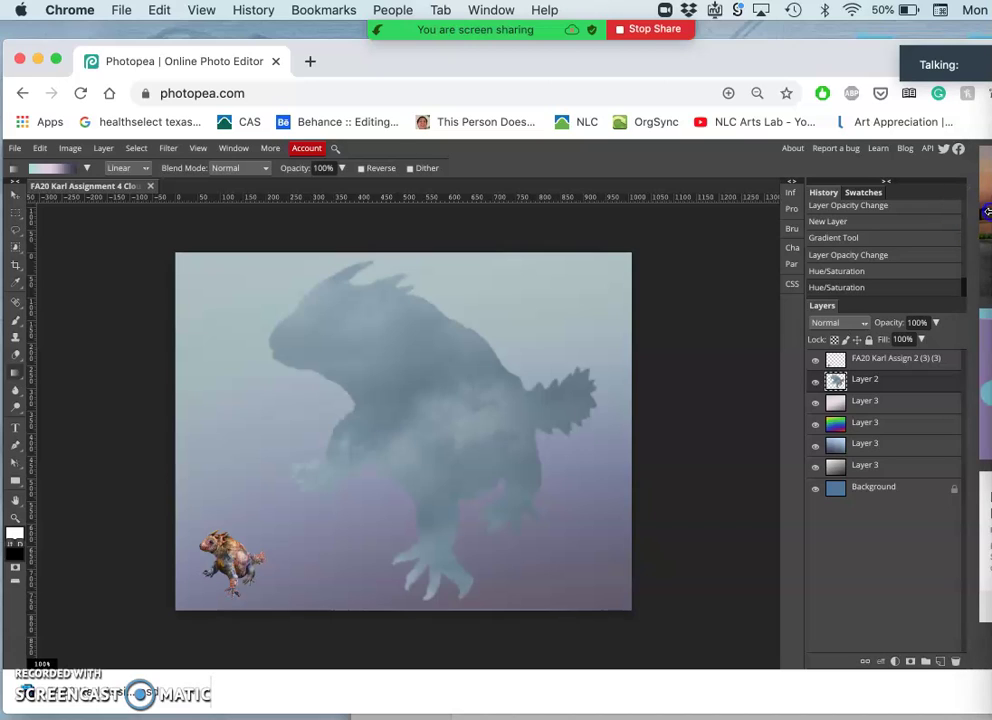
pyautogui.moveTo(780, 58); pyautogui.dragTo(790, 53)
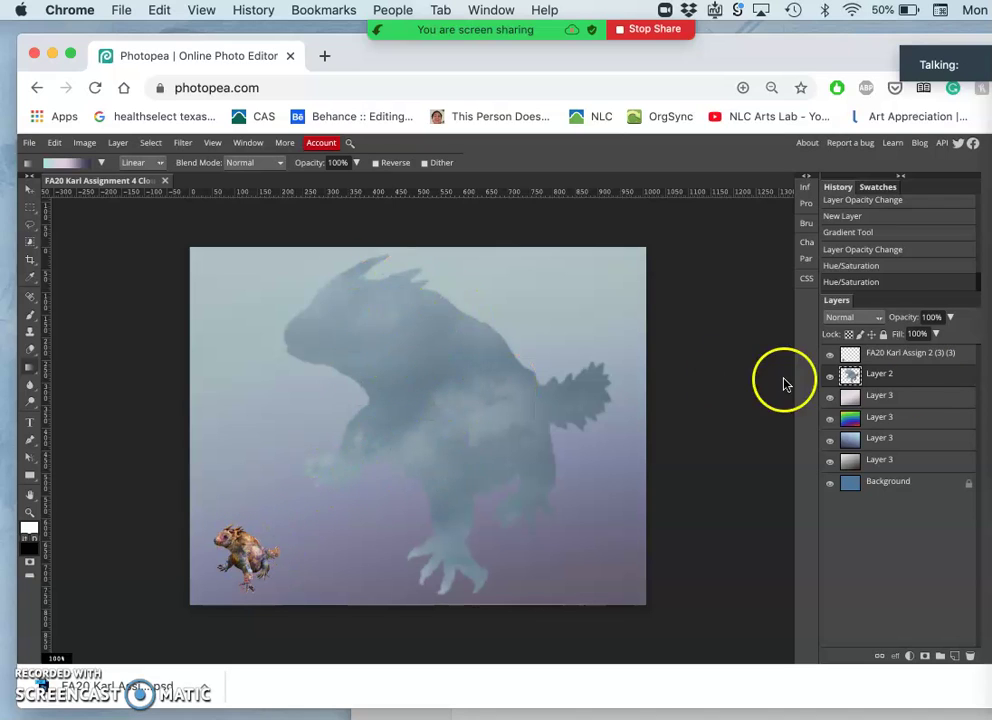
# Hide and reshow Layer 2 to check which part of the image it holds
pyautogui.click(831, 375)
pyautogui.click(831, 376)
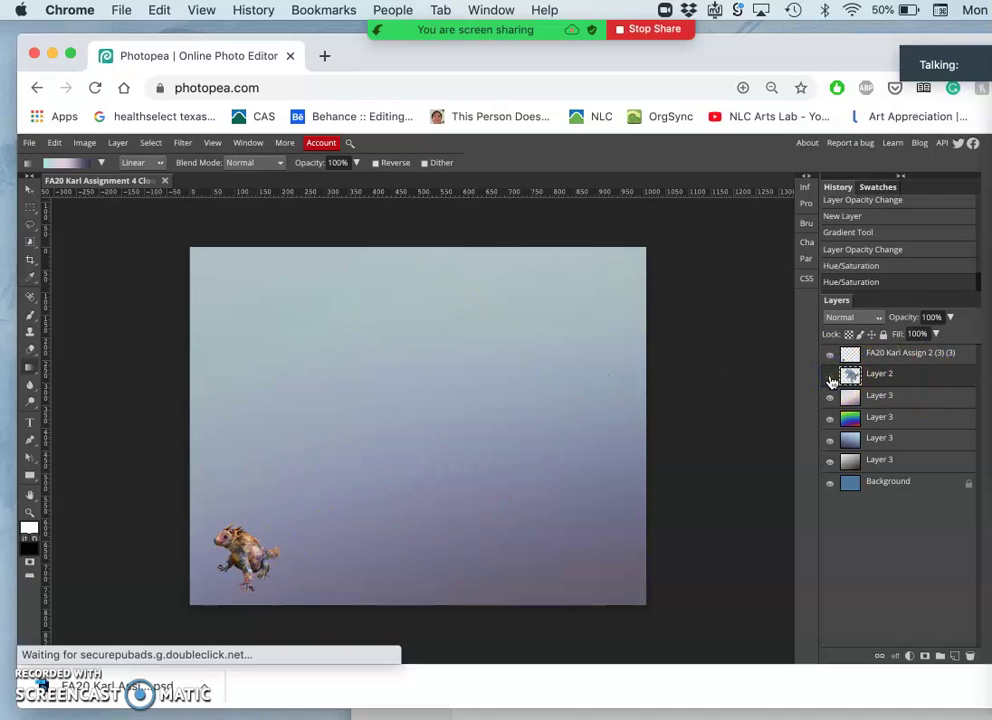
pyautogui.click(831, 376)
# Activate the Dodge tool on Layer 2 and set its exposure to 20%
pyautogui.click(884, 375)
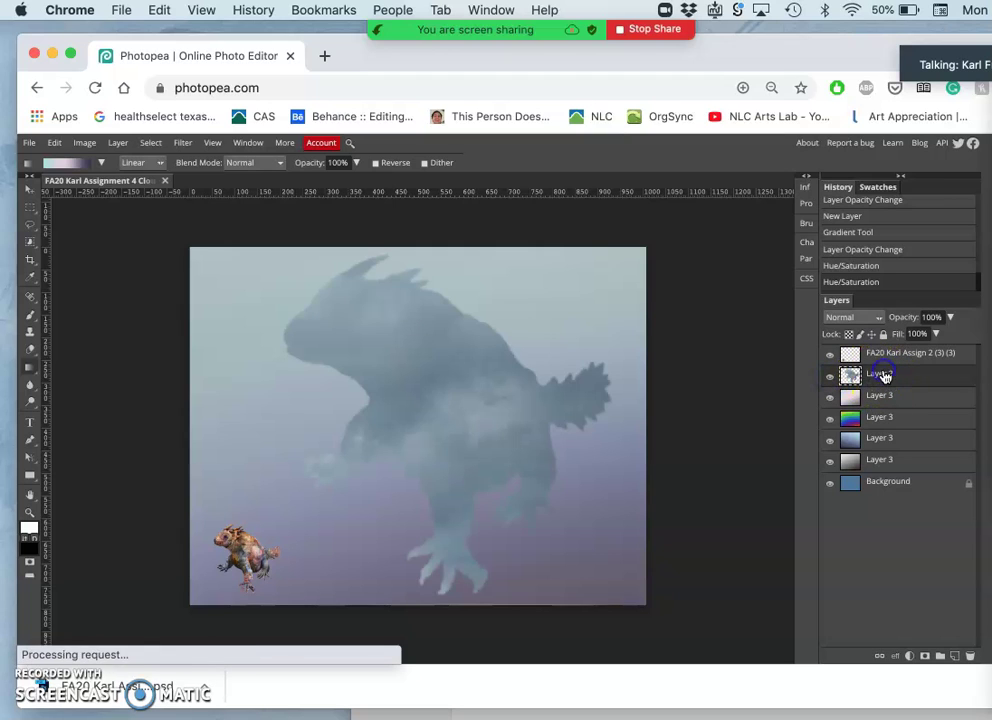
pyautogui.click(33, 405)
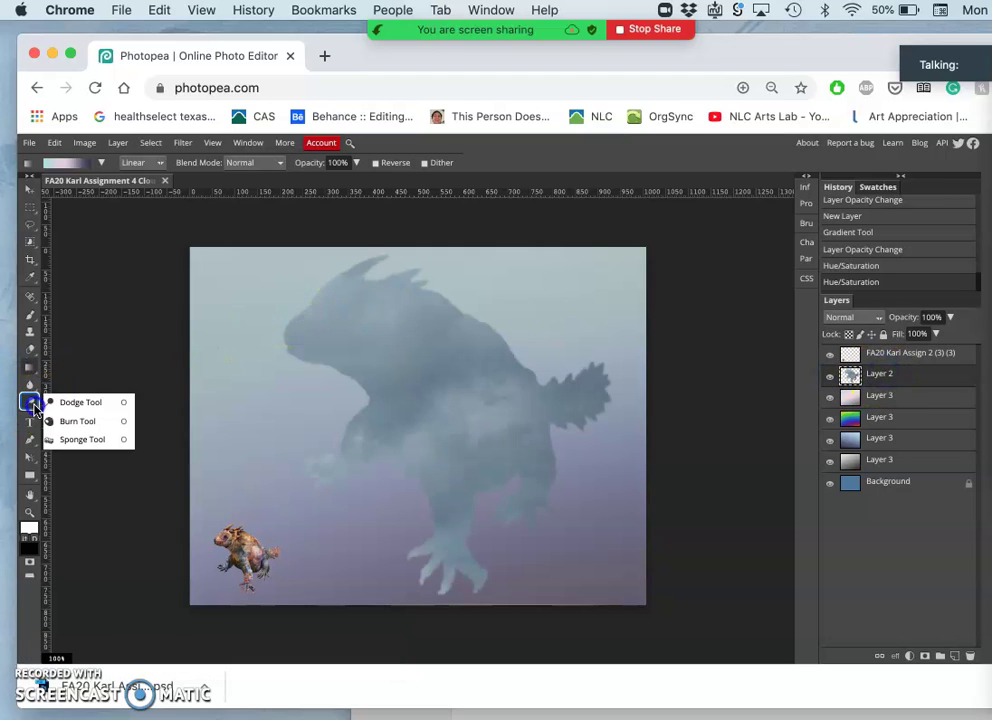
pyautogui.click(68, 404)
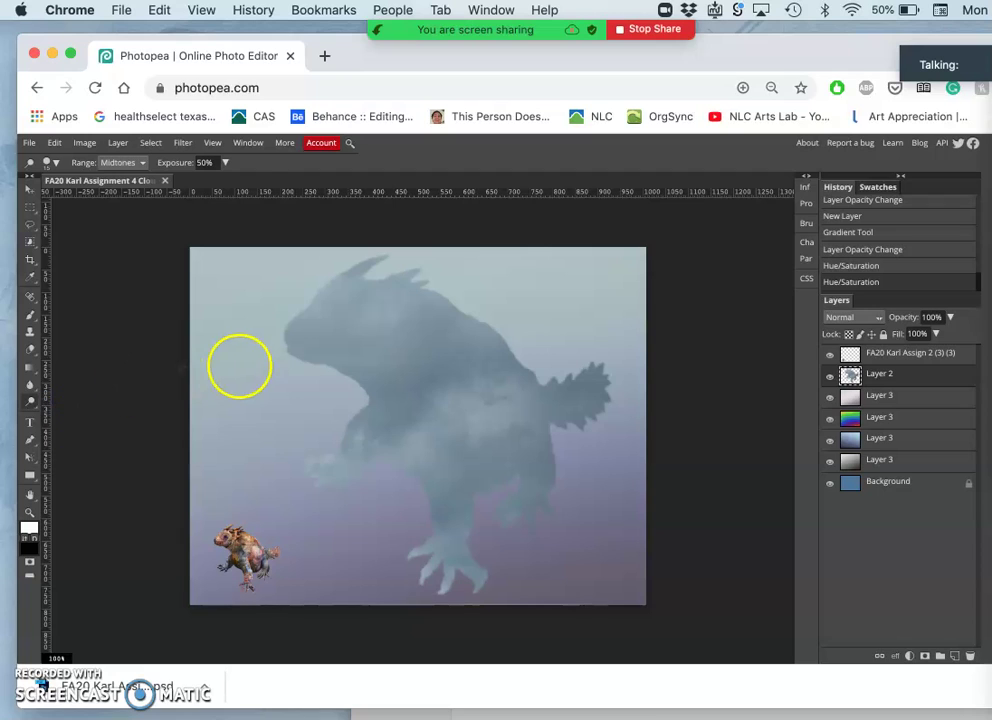
pyautogui.click(226, 163)
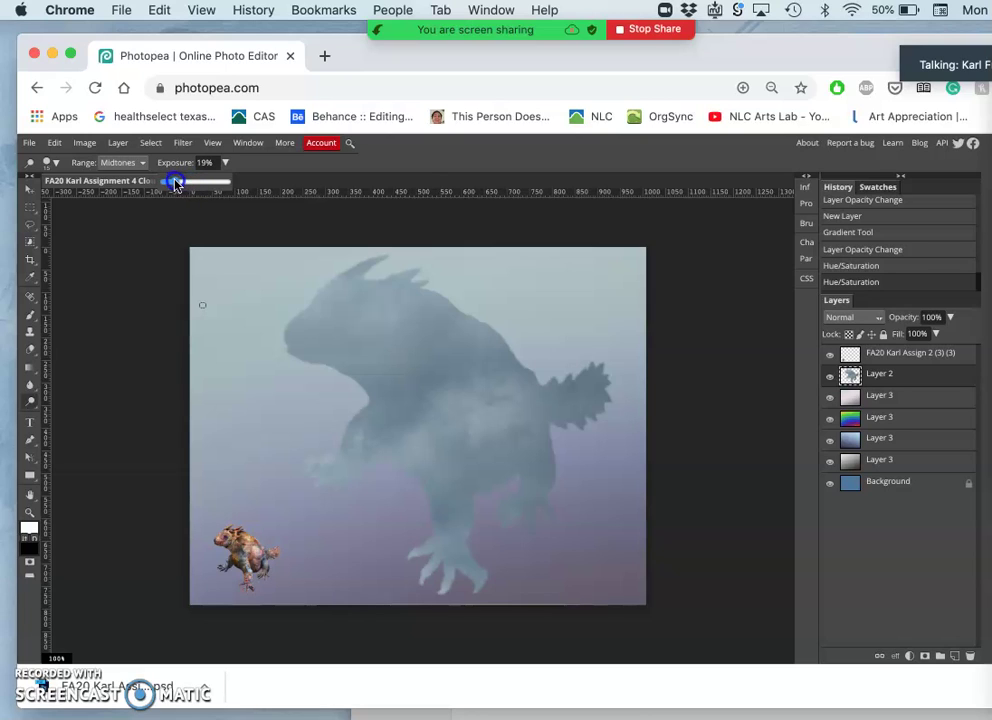
pyautogui.moveTo(176, 184); pyautogui.dragTo(178, 184)
# Look through the meeting's participant list, and move its window back off the editor
pyautogui.moveTo(991, 112); pyautogui.dragTo(959, 155)
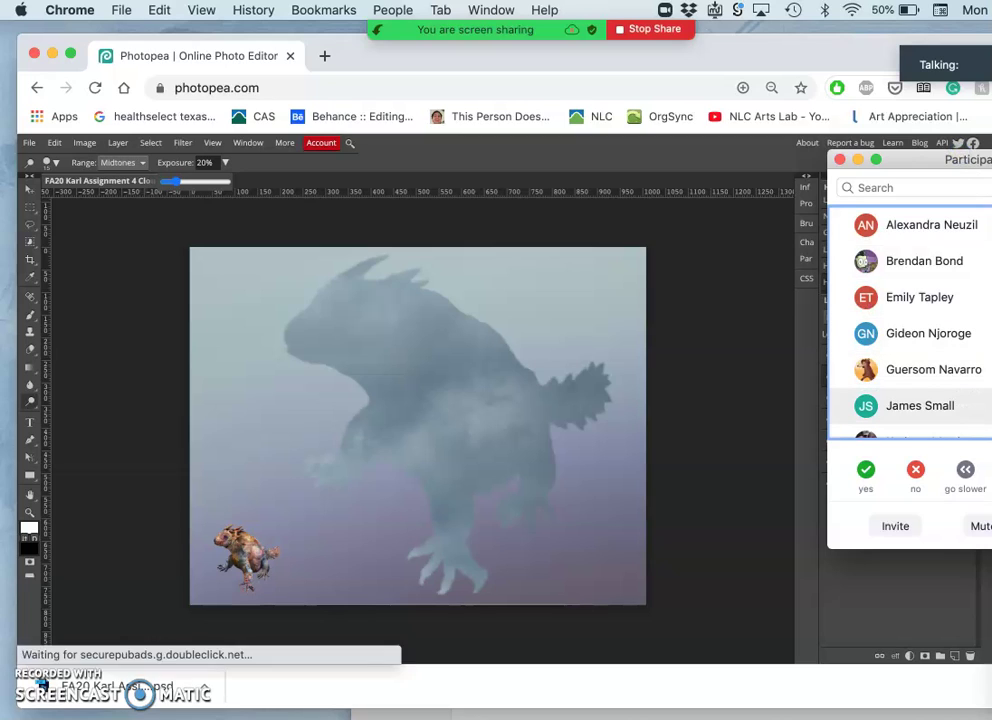
pyautogui.scroll(3, 910, 330)
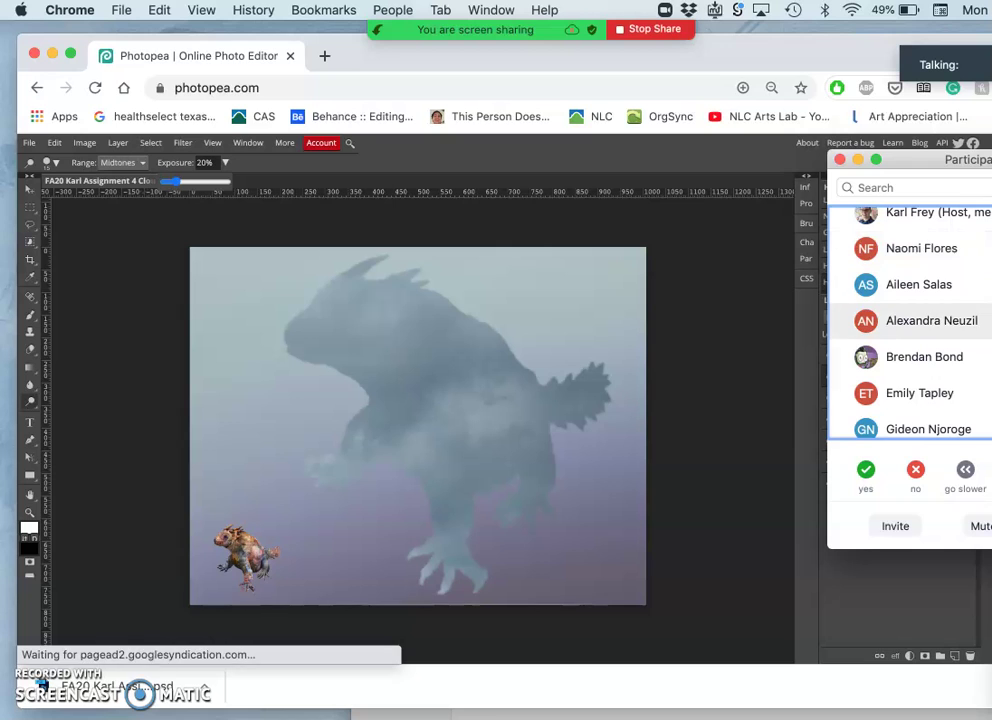
pyautogui.scroll(-5, 910, 330)
pyautogui.scroll(-4, 910, 330)
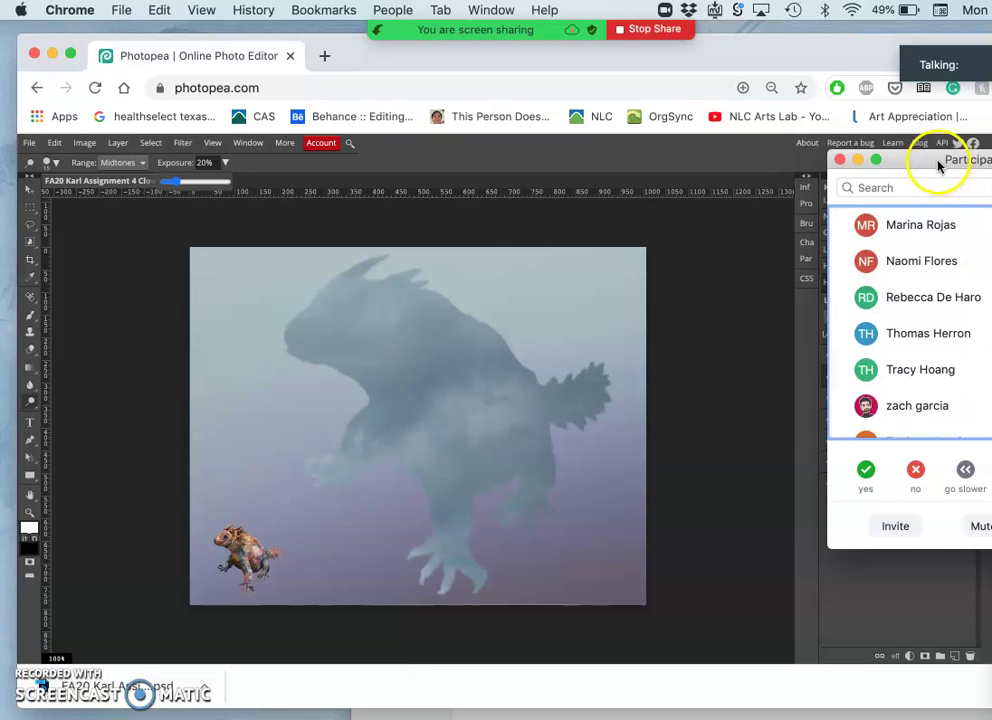
pyautogui.moveTo(939, 170); pyautogui.dragTo(991, 160)
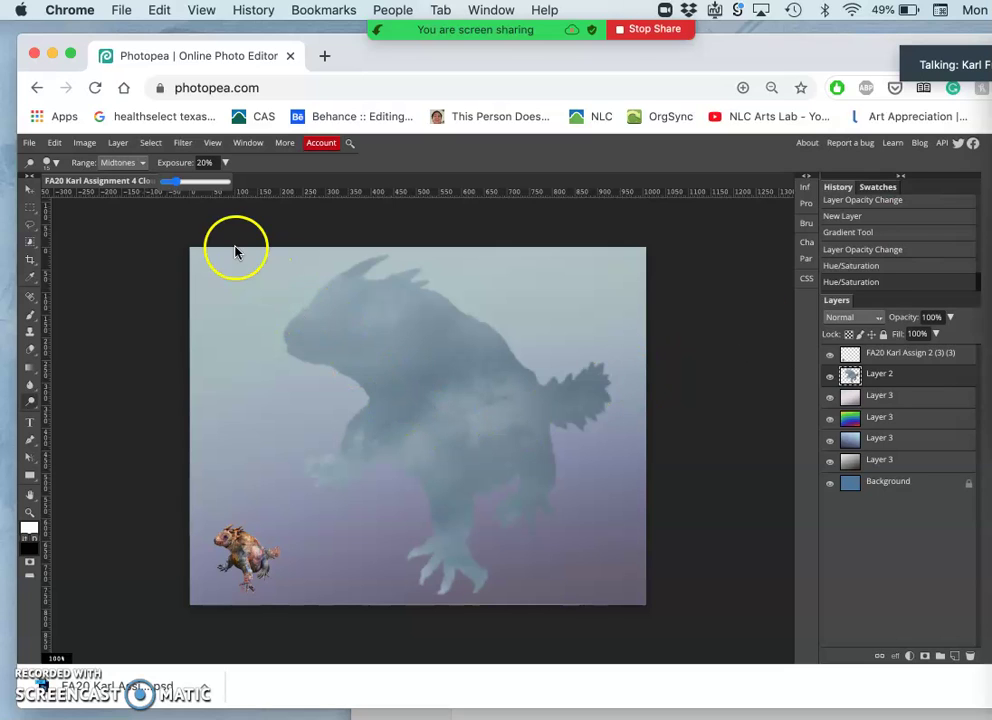
# Set the Dodge brush to a size of 165 px and a hardness of 0%
pyautogui.click(50, 162)
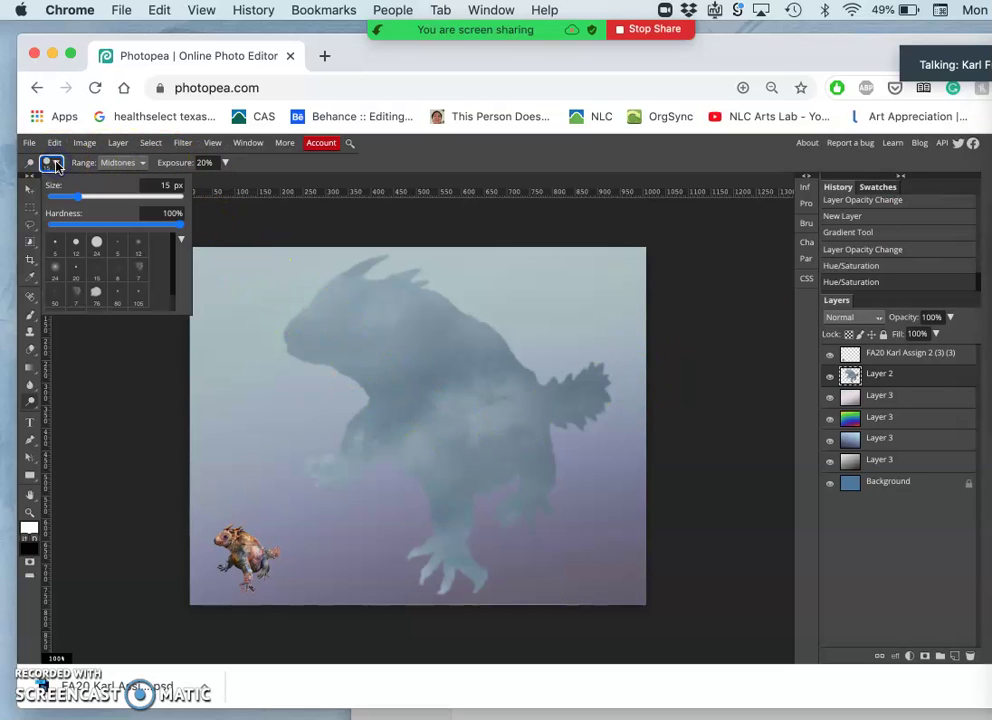
pyautogui.click(113, 197)
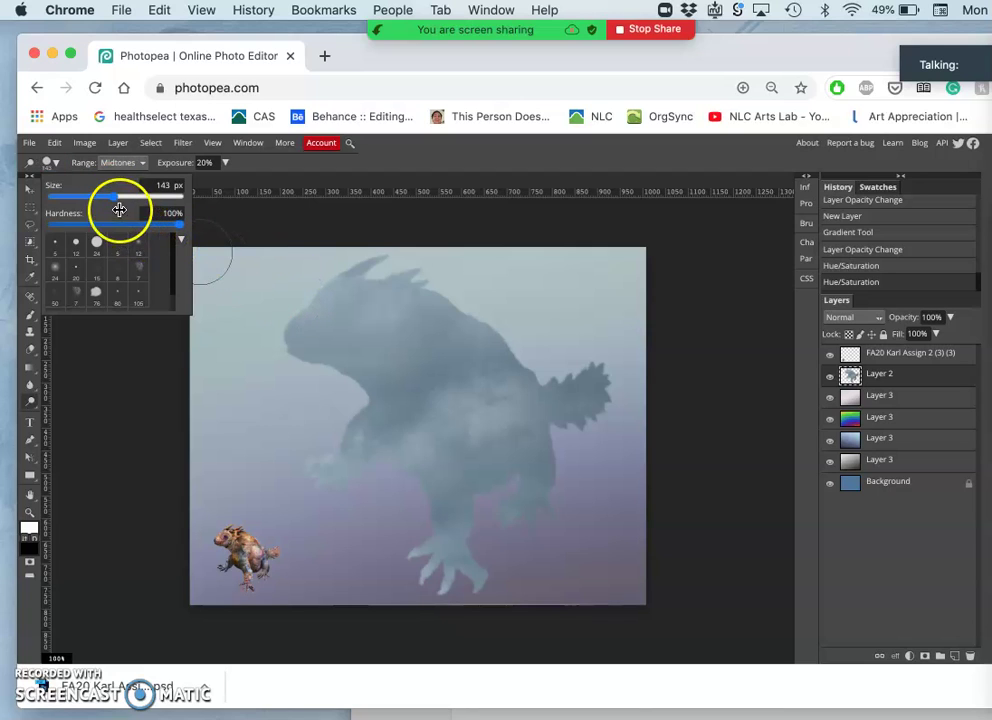
pyautogui.click(104, 198)
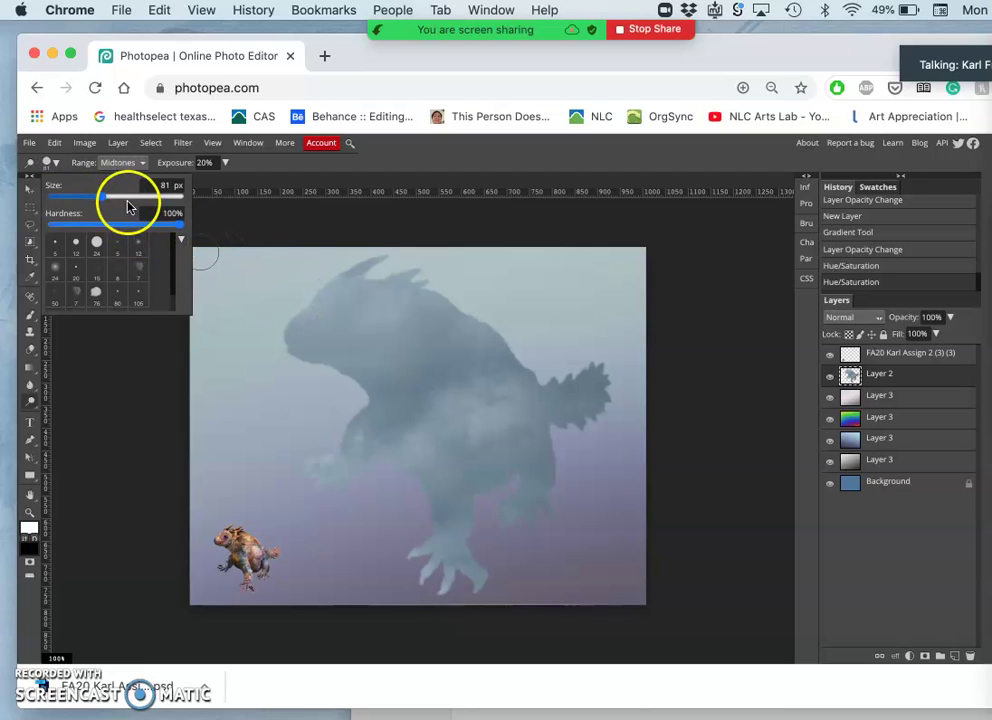
pyautogui.moveTo(105, 200); pyautogui.dragTo(102, 200)
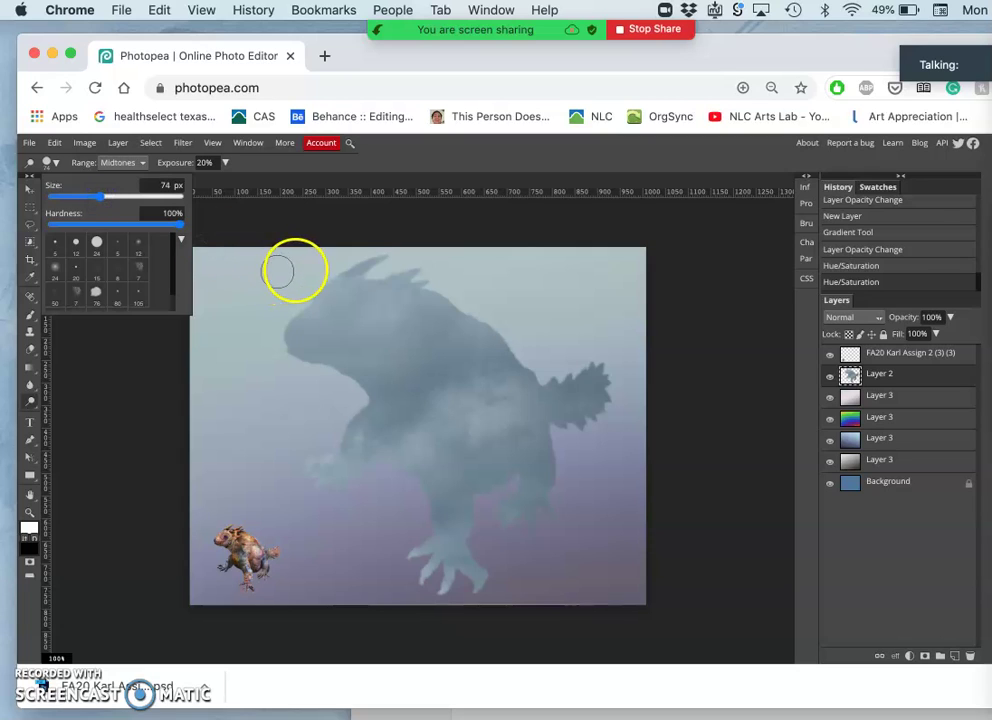
pyautogui.moveTo(181, 224); pyautogui.dragTo(49, 222)
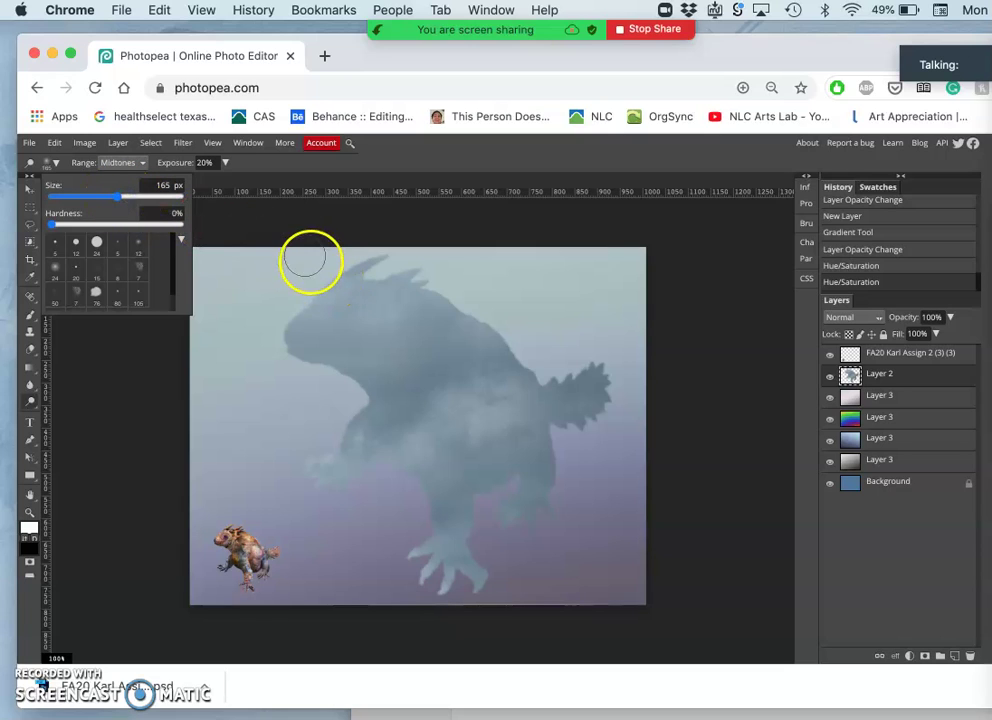
# Lighten the midtones of the large creature silhouette with Dodge strokes over its head, back and torso
pyautogui.moveTo(325, 270); pyautogui.dragTo(331, 271)
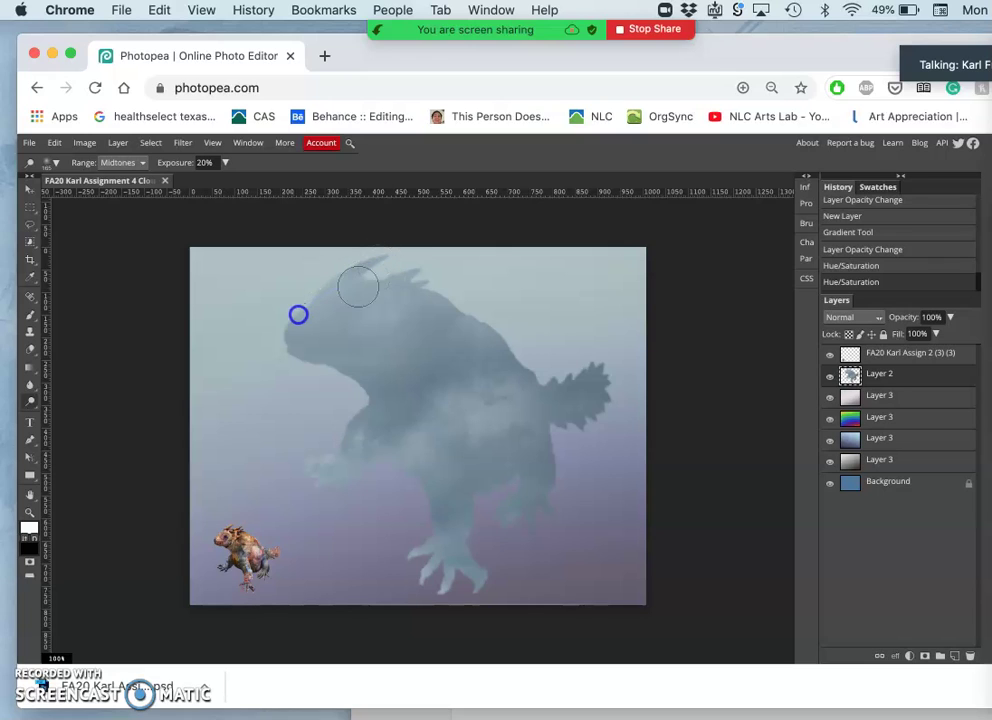
pyautogui.moveTo(263, 326); pyautogui.dragTo(264, 324)
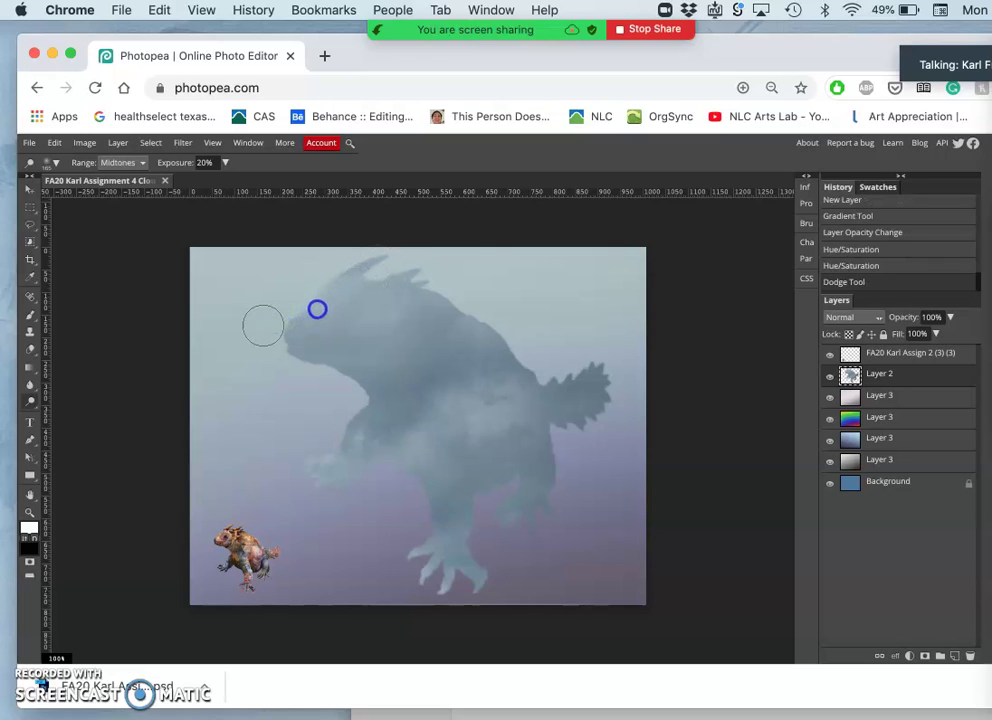
pyautogui.moveTo(333, 304)
pyautogui.mouseDown()
pyautogui.moveTo(365, 286)
pyautogui.moveTo(419, 289)
pyautogui.moveTo(443, 316)
pyautogui.mouseUp()
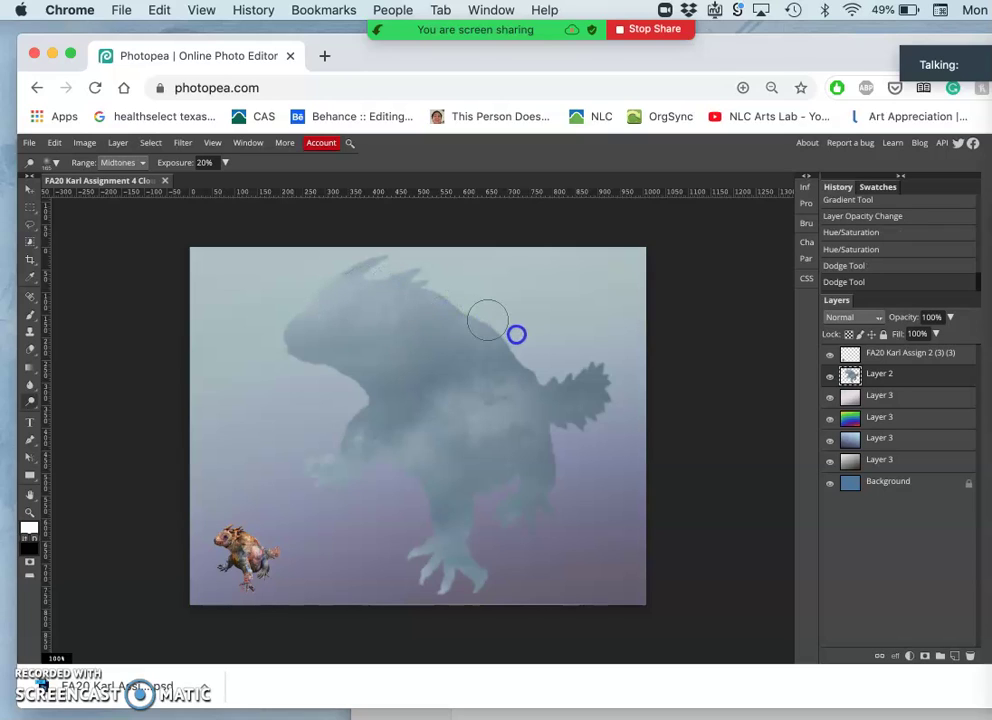
pyautogui.moveTo(463, 325); pyautogui.dragTo(425, 301)
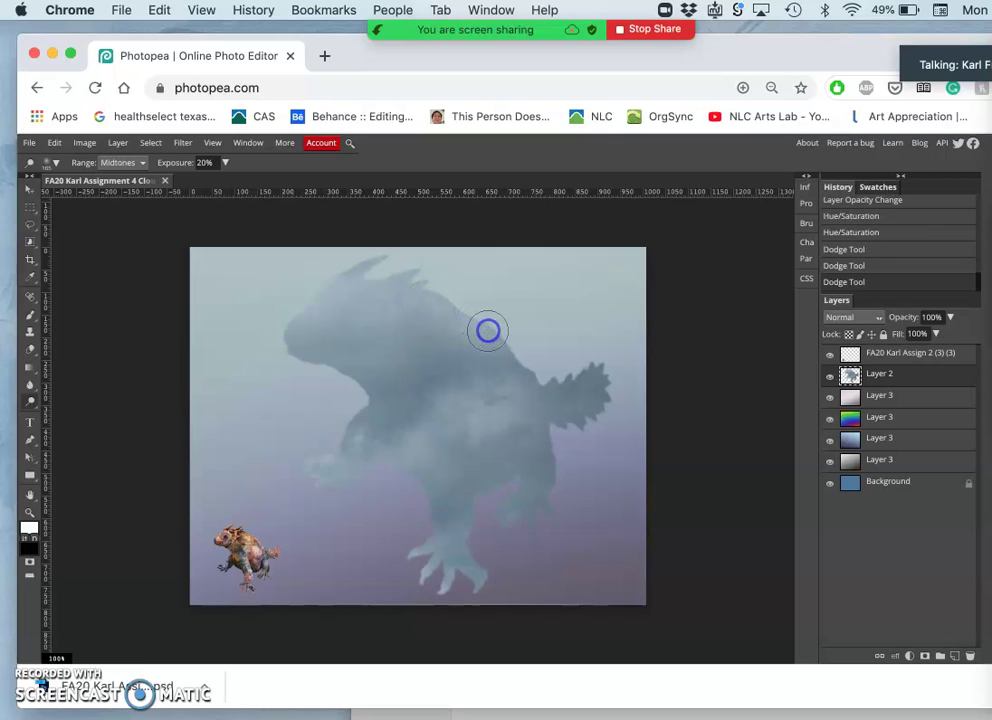
pyautogui.moveTo(488, 331); pyautogui.dragTo(504, 349)
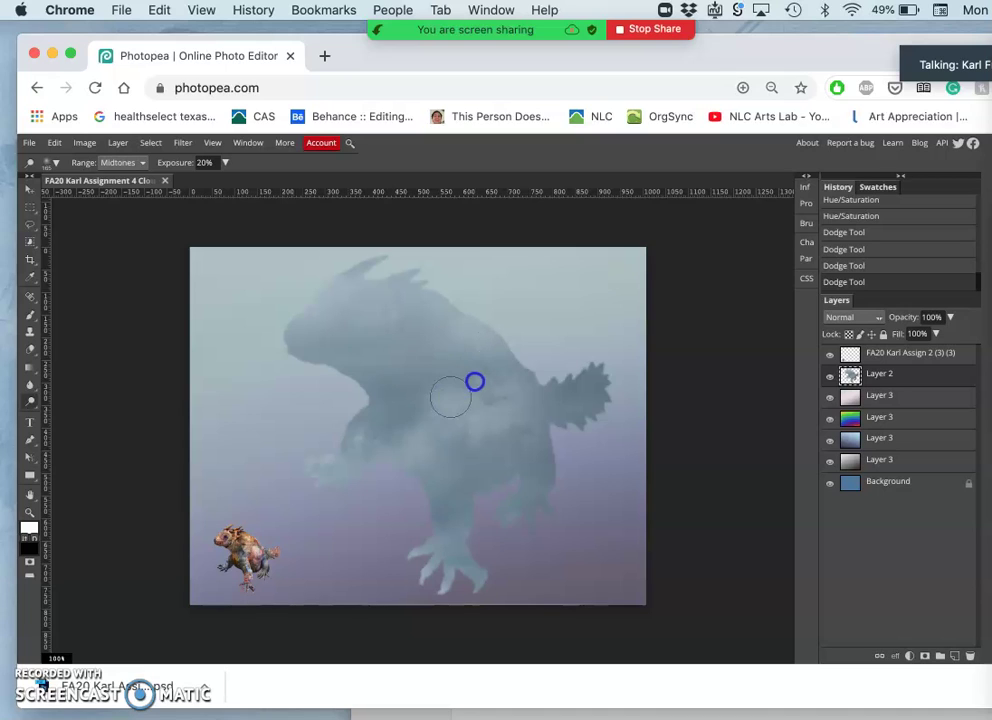
pyautogui.moveTo(475, 380)
pyautogui.mouseDown()
pyautogui.moveTo(488, 383)
pyautogui.moveTo(430, 366)
pyautogui.moveTo(437, 353)
pyautogui.moveTo(423, 379)
pyautogui.moveTo(456, 326)
pyautogui.moveTo(441, 357)
pyautogui.moveTo(551, 350)
pyautogui.mouseUp()
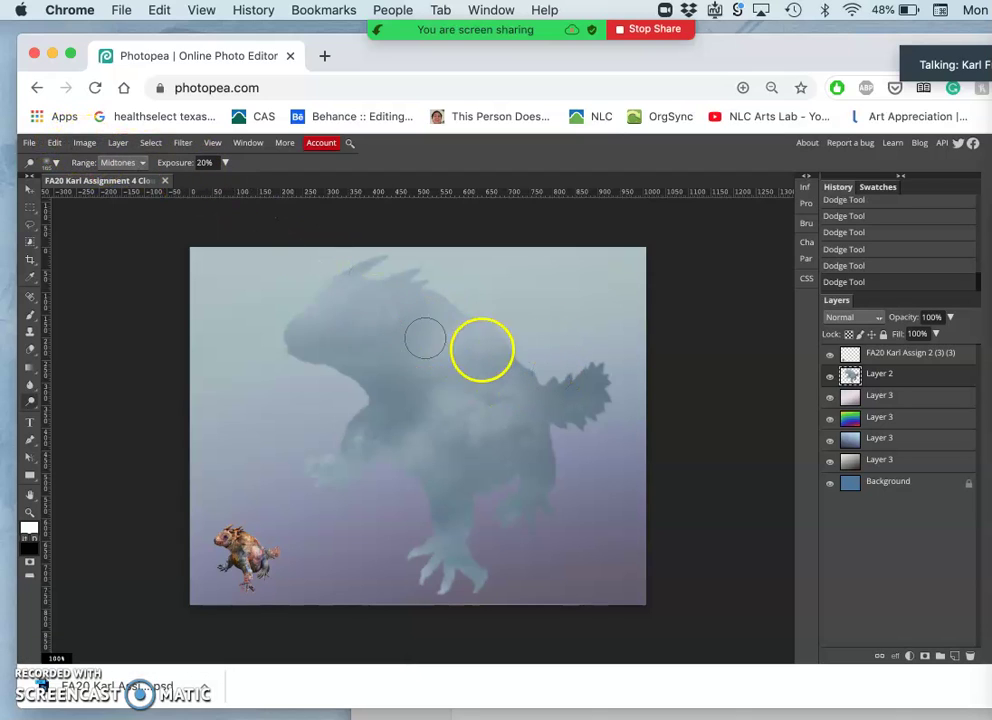
pyautogui.moveTo(527, 384); pyautogui.dragTo(531, 389)
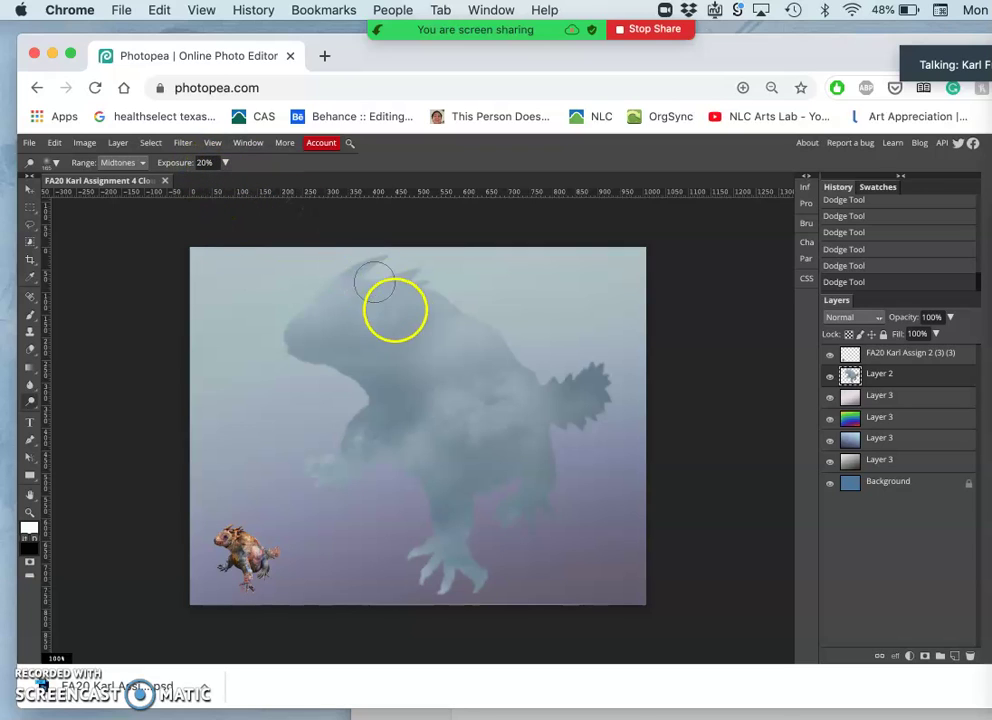
pyautogui.moveTo(421, 339)
pyautogui.mouseDown()
pyautogui.moveTo(428, 349)
pyautogui.moveTo(374, 348)
pyautogui.moveTo(423, 328)
pyautogui.moveTo(438, 306)
pyautogui.moveTo(428, 379)
pyautogui.mouseUp()
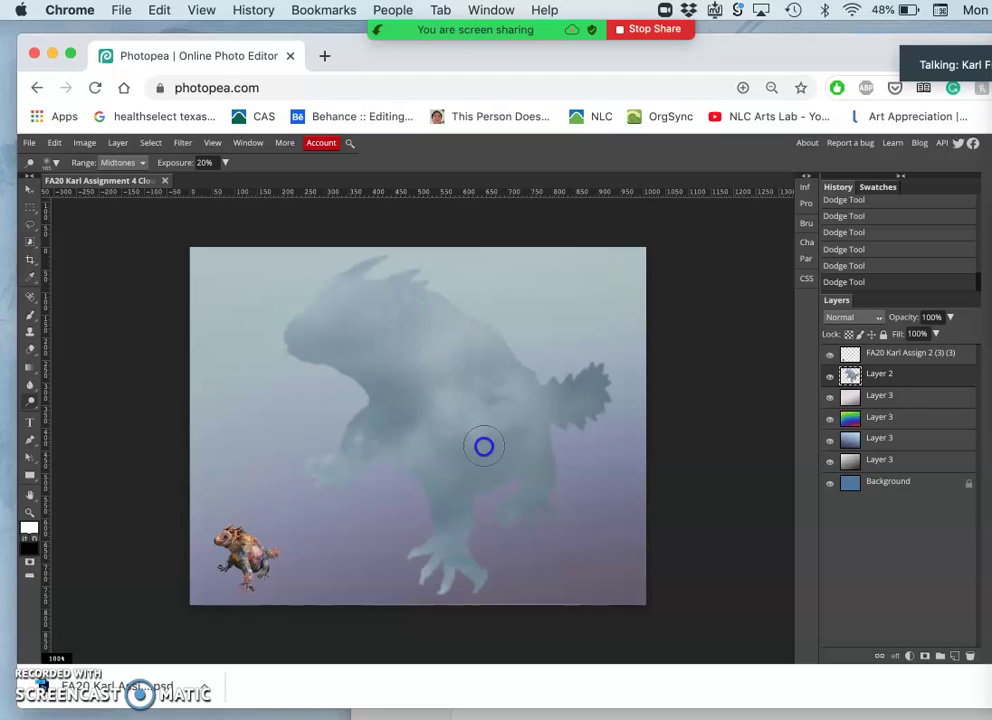
pyautogui.moveTo(498, 455); pyautogui.dragTo(498, 454)
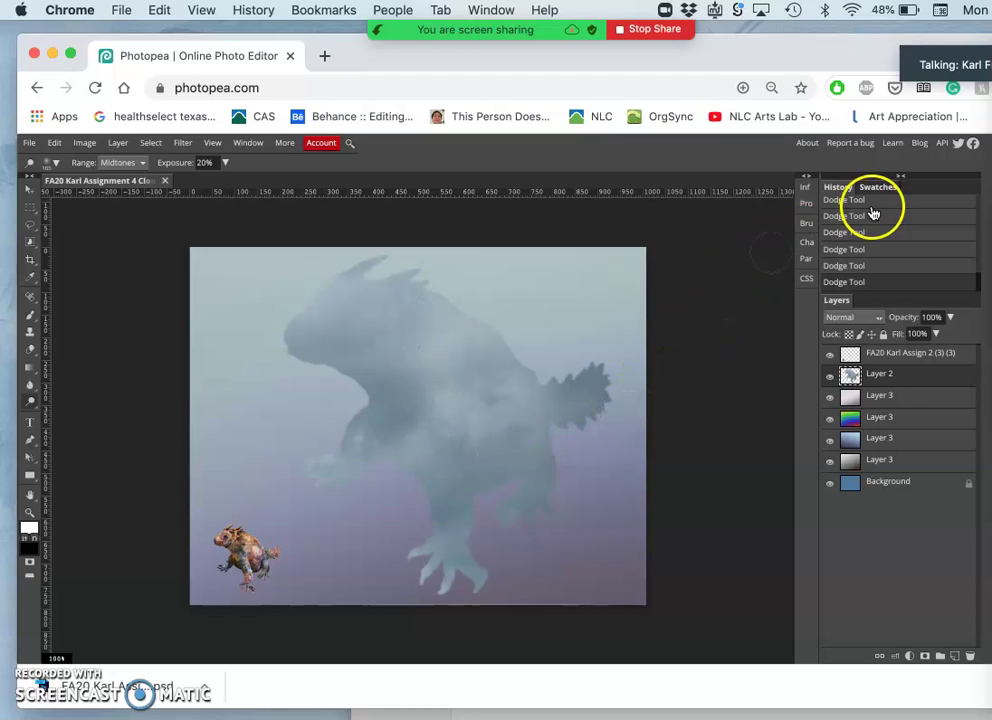
# Compare the silhouette before and after dodging by reverting to the last Hue/Saturation history state and returning to the latest Dodge state
pyautogui.scroll(5, 860, 232)
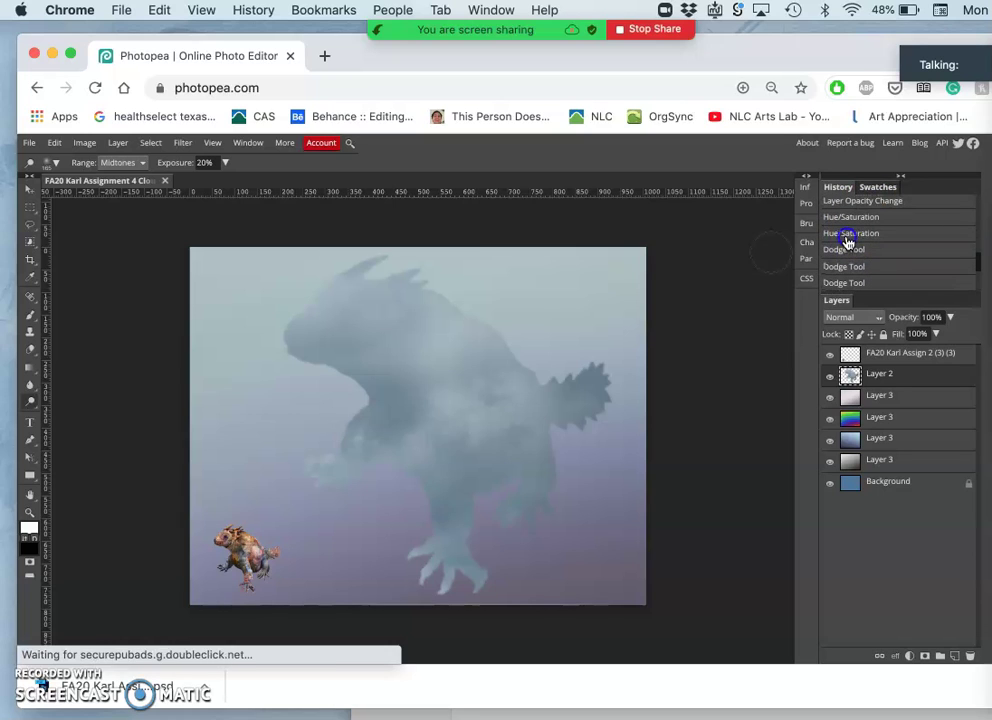
pyautogui.click(846, 239)
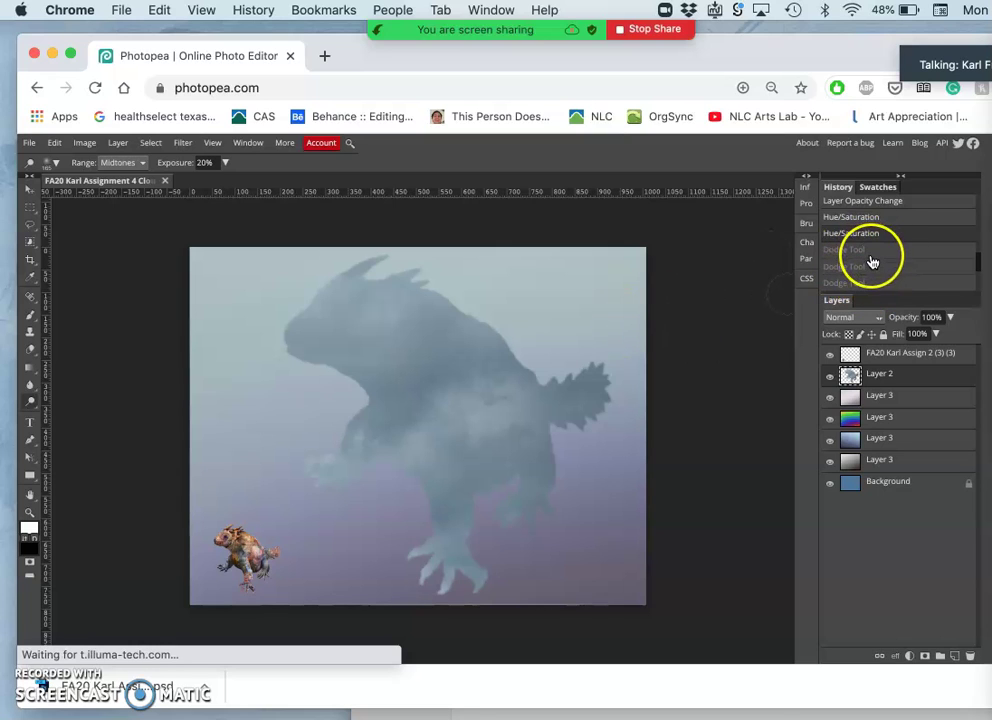
pyautogui.scroll(-3, 872, 260)
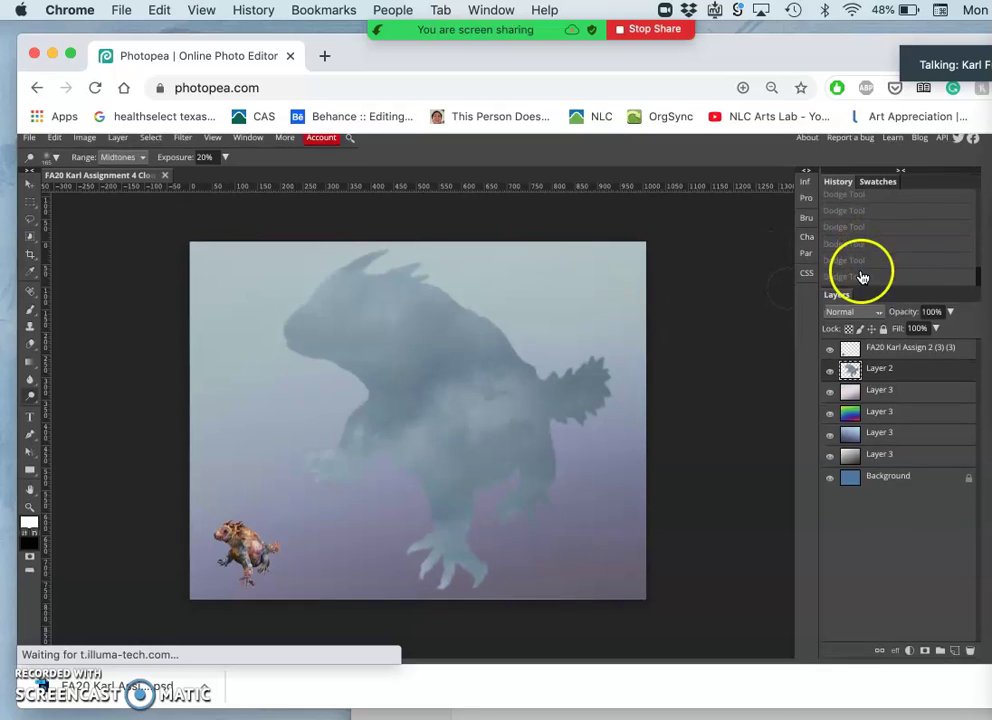
pyautogui.click(858, 281)
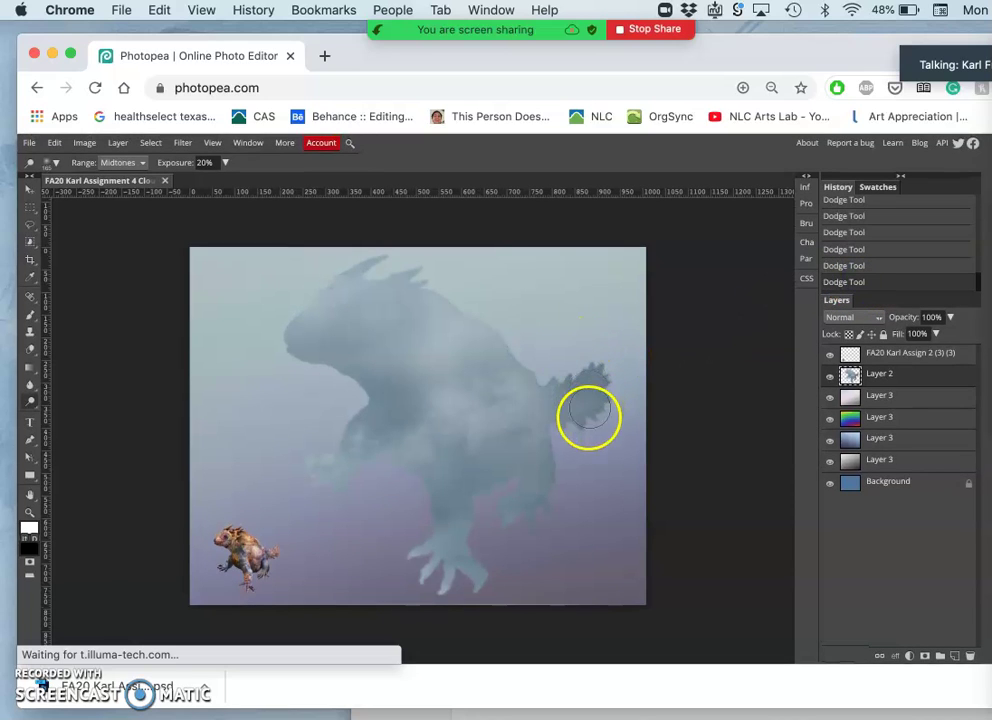
# Dodge the silhouette's darker chest area, from below the neck down to the belly
pyautogui.click(382, 403)
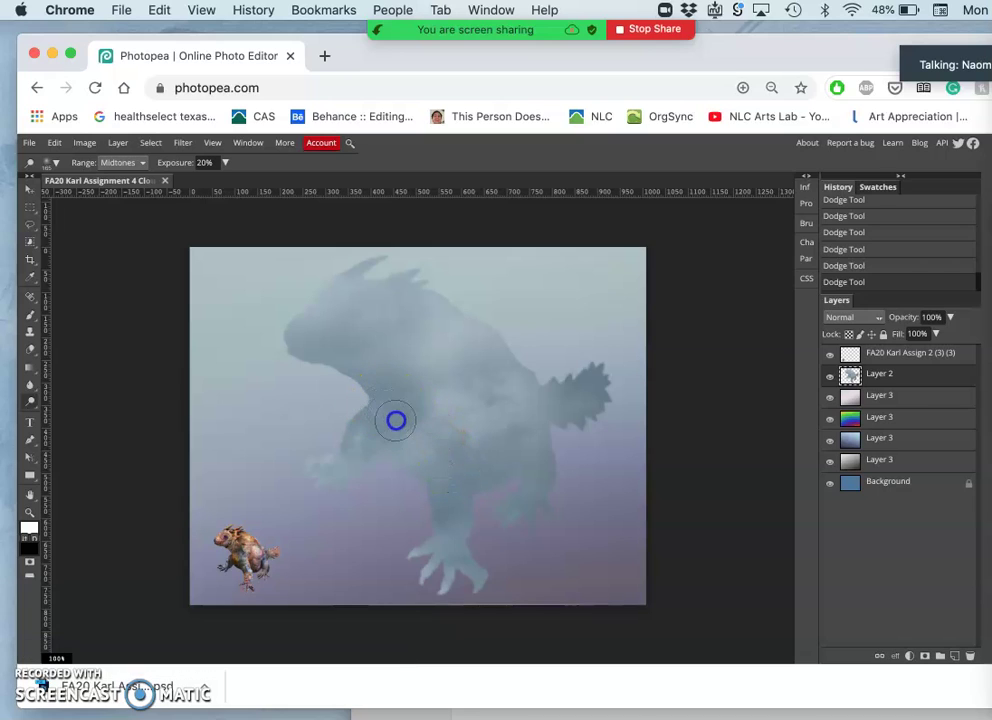
pyautogui.moveTo(388, 420); pyautogui.dragTo(377, 406)
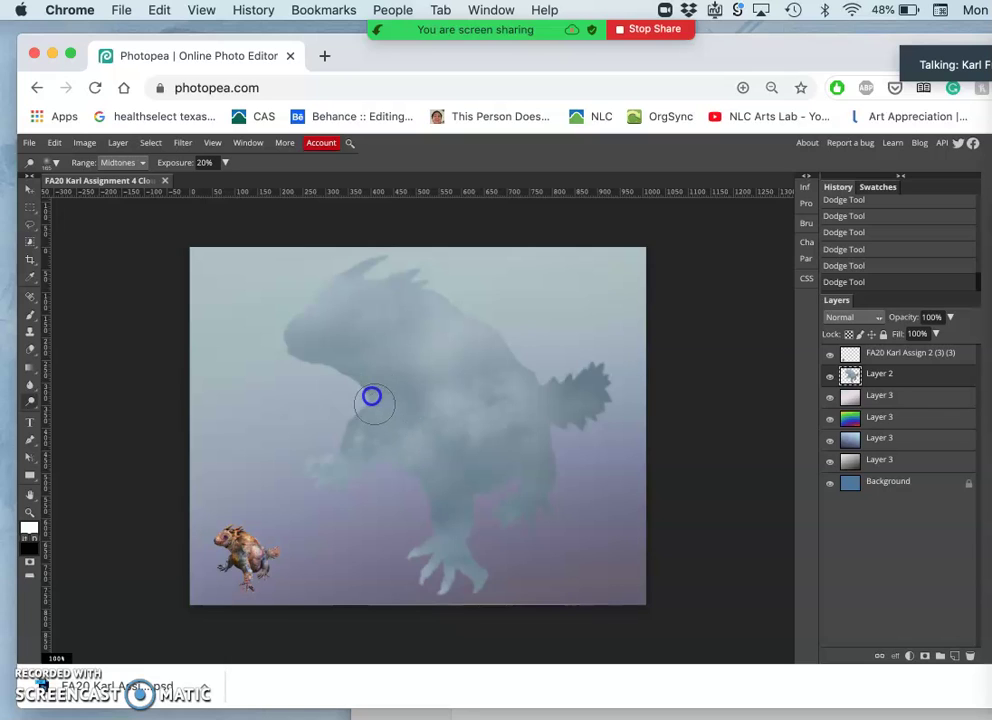
pyautogui.moveTo(372, 386)
pyautogui.mouseDown()
pyautogui.moveTo(423, 504)
pyautogui.moveTo(481, 500)
pyautogui.moveTo(459, 483)
pyautogui.mouseUp()
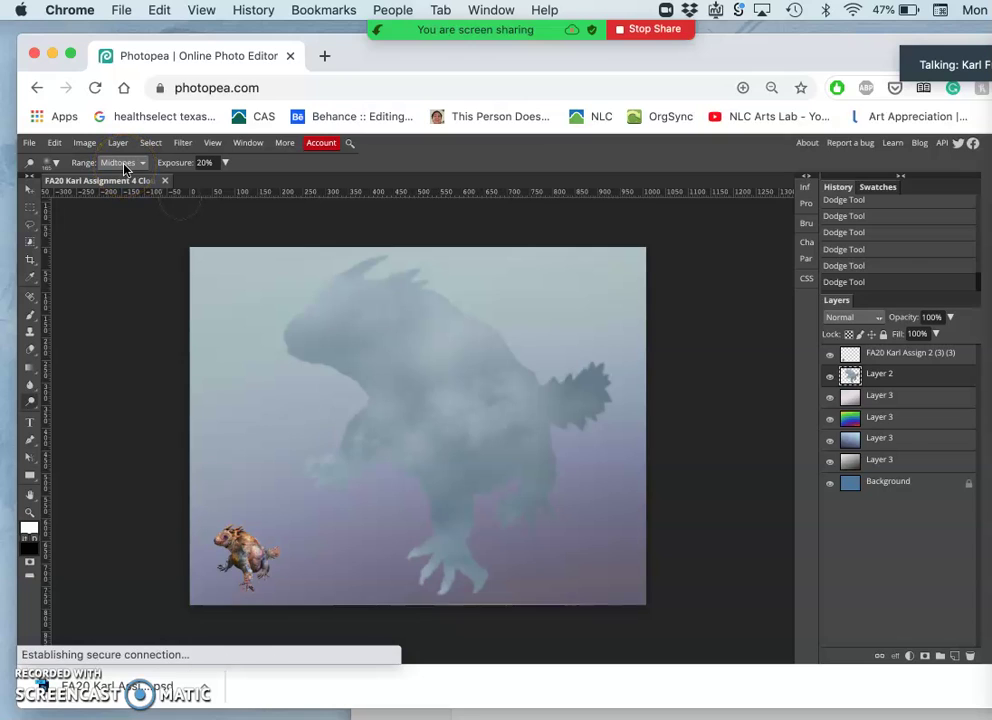
# Dodge the midtones of the silhouette's lower belly, legs and front arm at 20% exposure
pyautogui.click(188, 166)
pyautogui.click(443, 288)
pyautogui.click(338, 277)
pyautogui.click(281, 251)
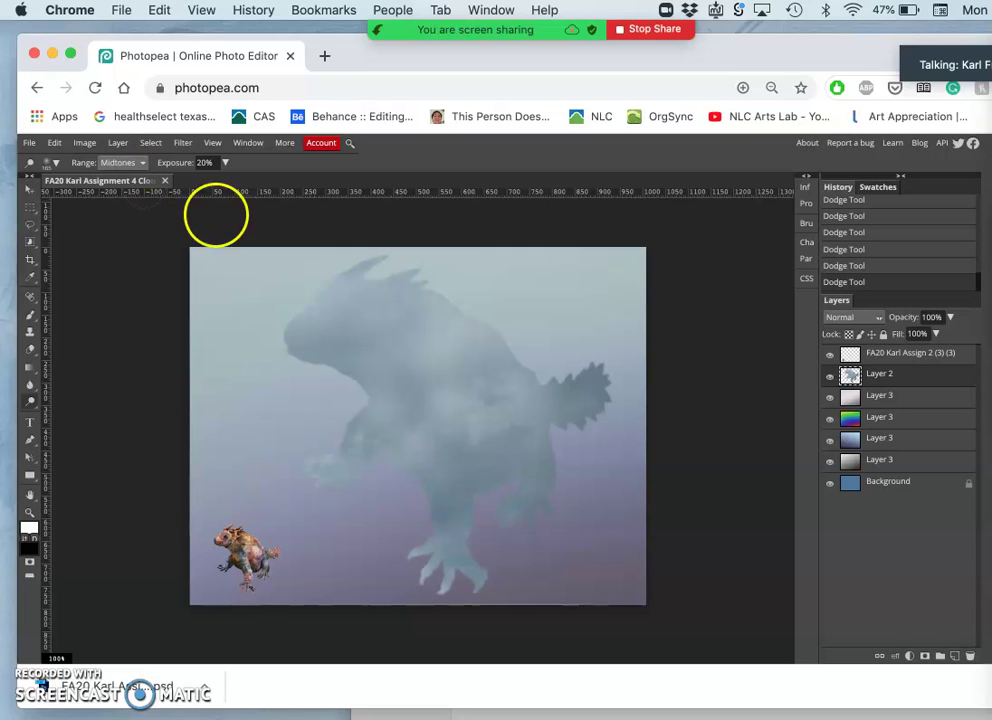
pyautogui.click(501, 541)
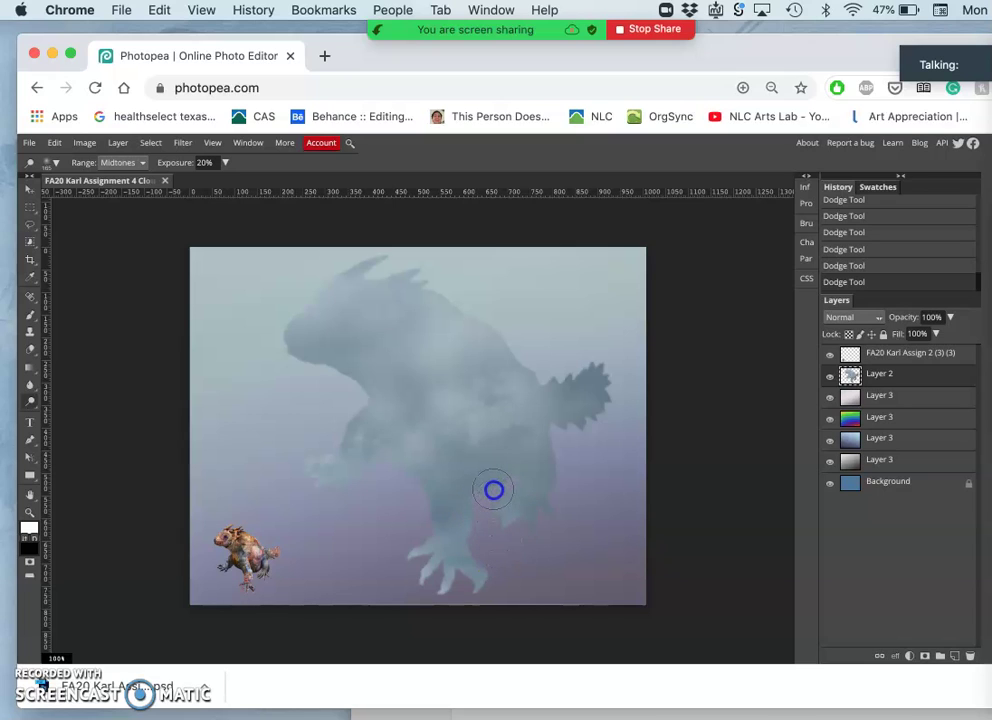
pyautogui.moveTo(483, 497); pyautogui.dragTo(455, 463)
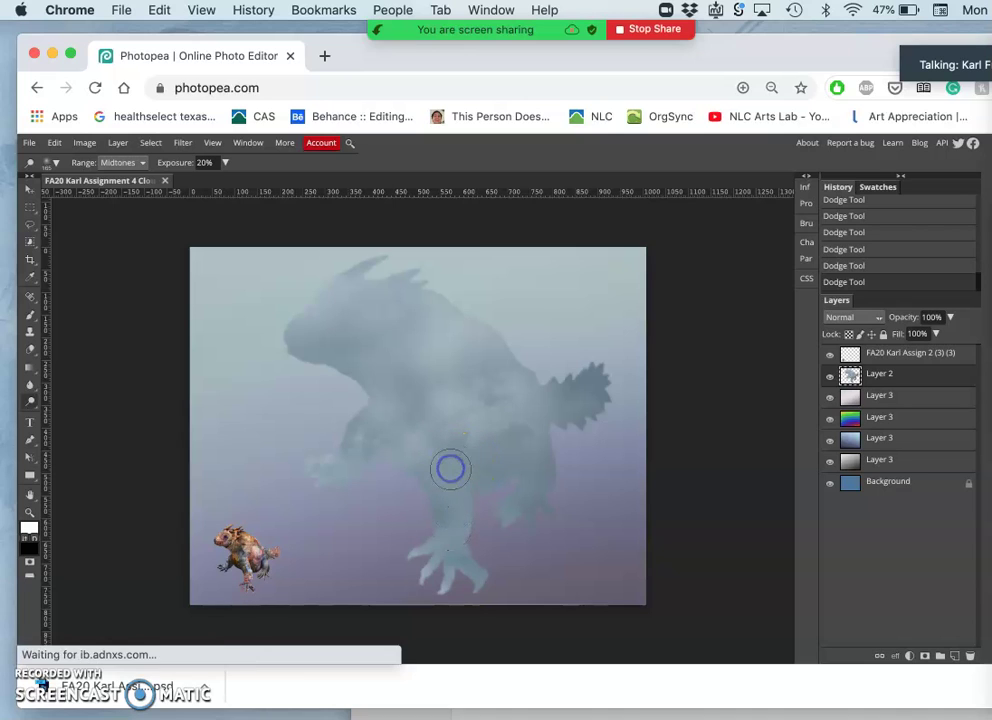
pyautogui.moveTo(449, 469)
pyautogui.mouseDown()
pyautogui.moveTo(541, 475)
pyautogui.moveTo(497, 477)
pyautogui.moveTo(474, 461)
pyautogui.moveTo(522, 463)
pyautogui.mouseUp()
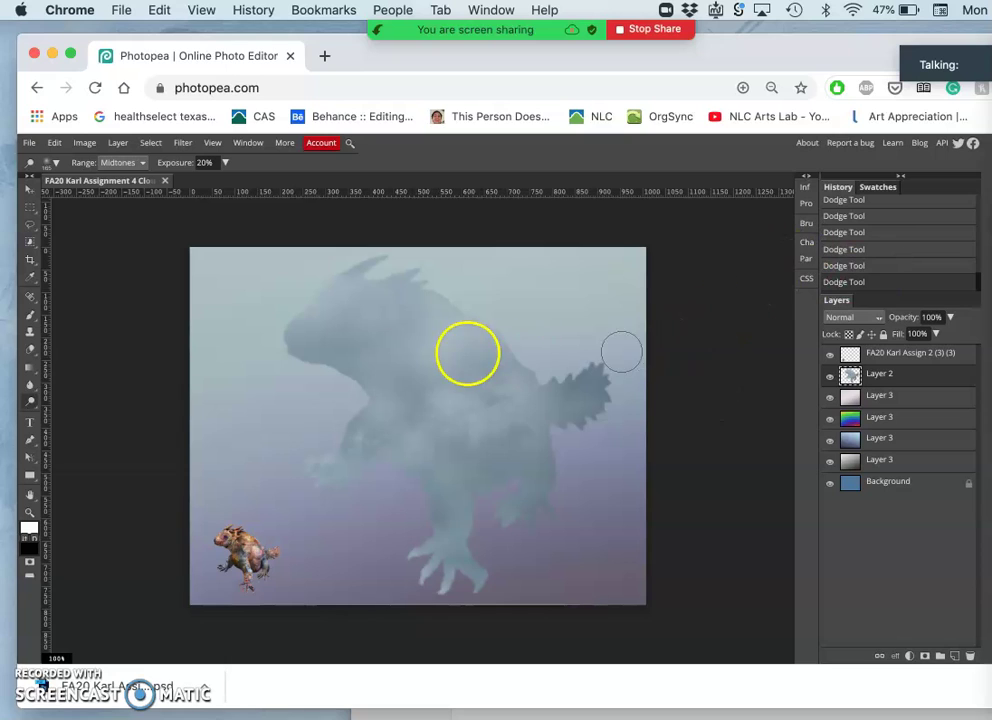
pyautogui.moveTo(260, 470)
pyautogui.mouseDown()
pyautogui.moveTo(279, 521)
pyautogui.moveTo(232, 523)
pyautogui.moveTo(243, 543)
pyautogui.moveTo(283, 420)
pyautogui.moveTo(310, 382)
pyautogui.moveTo(372, 398)
pyautogui.moveTo(292, 399)
pyautogui.moveTo(354, 389)
pyautogui.moveTo(429, 462)
pyautogui.mouseUp()
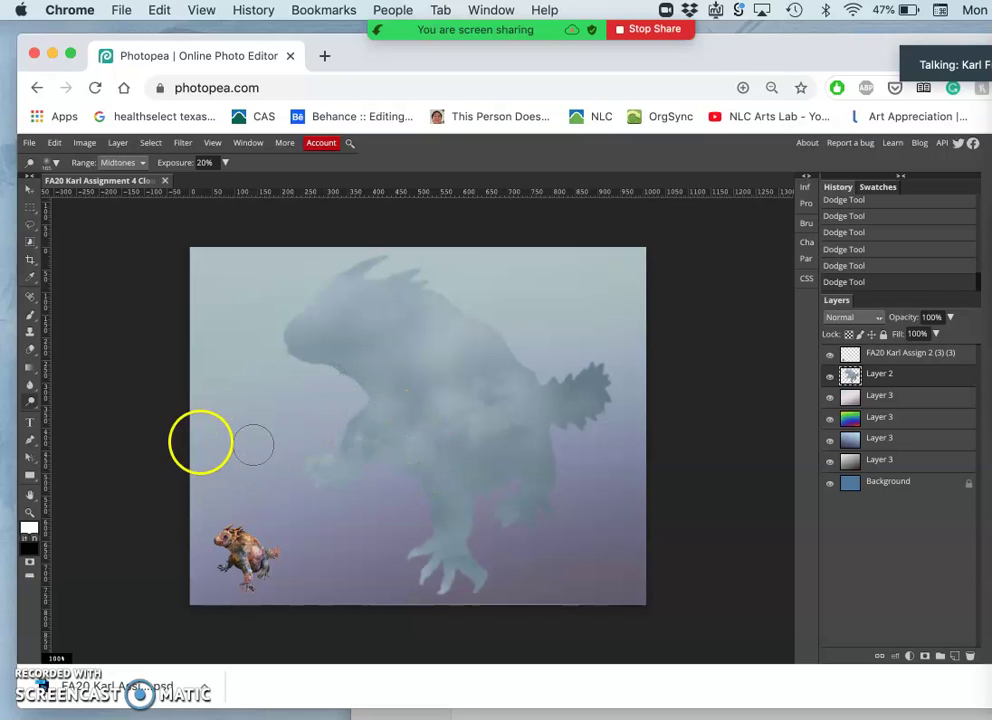
# Switch to the Burn tool with a 149 px brush, 0% hardness and 22% exposure
pyautogui.click(28, 403)
pyautogui.moveTo(29, 403); pyautogui.dragTo(48, 418)
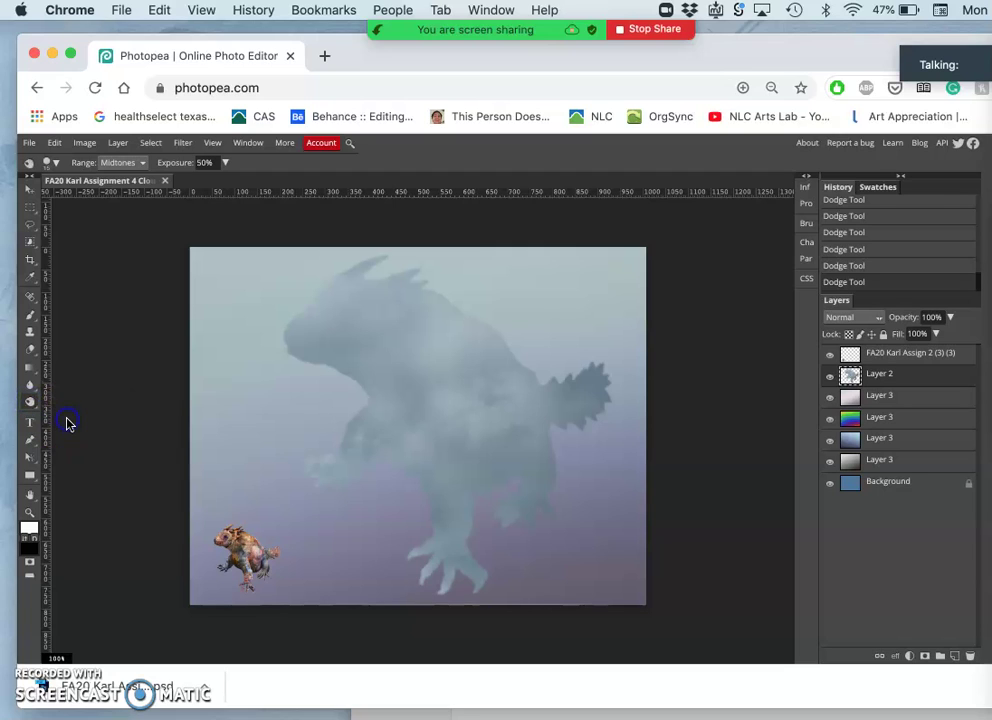
pyautogui.click(49, 162)
pyautogui.click(115, 197)
pyautogui.click(65, 225)
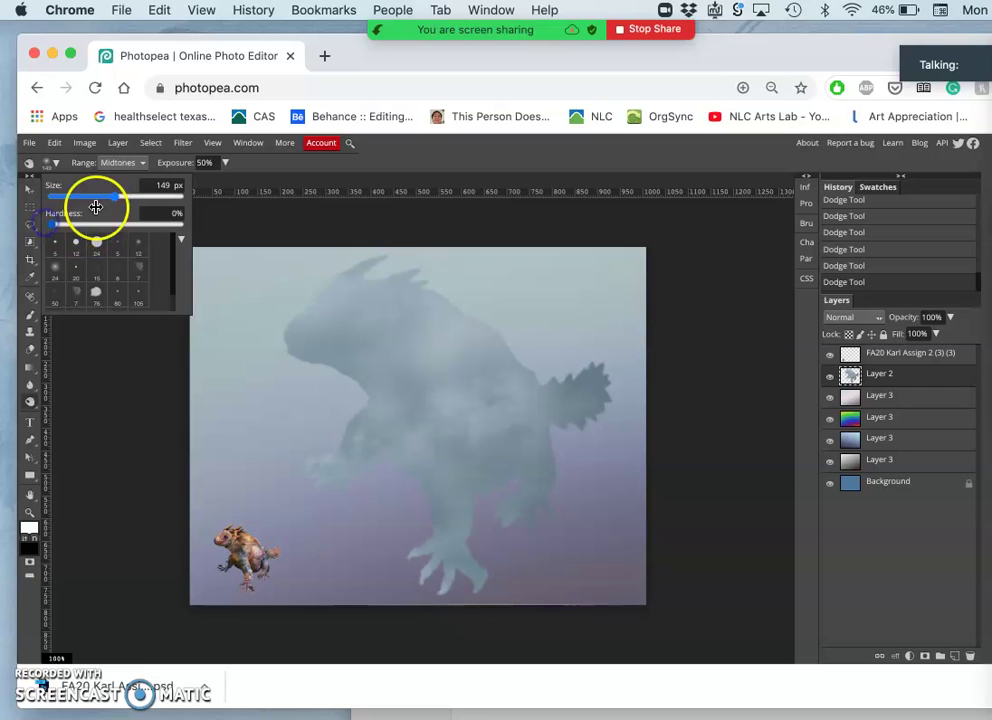
pyautogui.click(225, 162)
pyautogui.moveTo(196, 186); pyautogui.dragTo(177, 186)
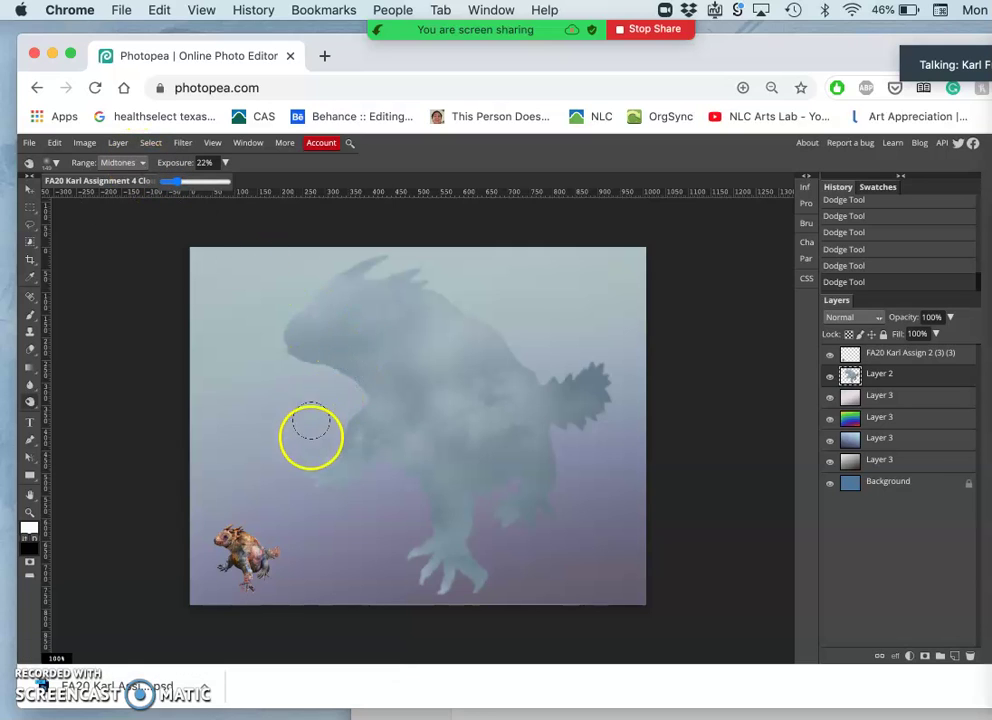
# Burn the midtones of the silhouette's front arm, underbelly, legs, feet and tail to deepen the shading
pyautogui.click(381, 431)
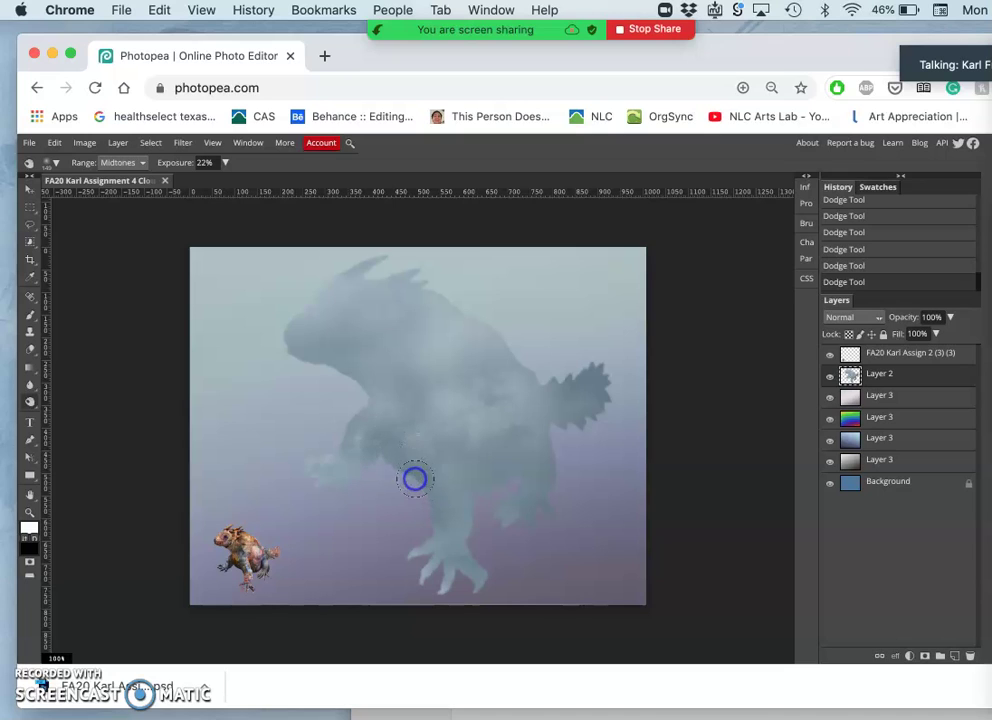
pyautogui.click(415, 479)
pyautogui.click(481, 510)
pyautogui.keyDown('alt'); pyautogui.click(470, 526); pyautogui.keyUp('alt')
pyautogui.click(465, 598)
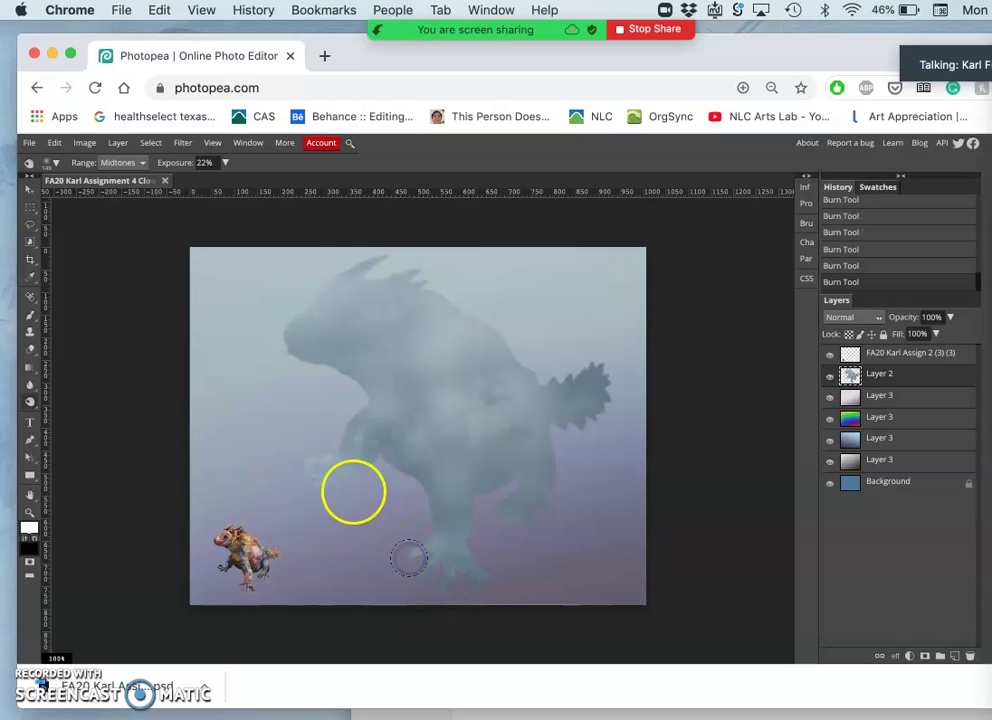
pyautogui.moveTo(306, 461)
pyautogui.mouseDown()
pyautogui.moveTo(387, 447)
pyautogui.moveTo(496, 405)
pyautogui.moveTo(551, 401)
pyautogui.moveTo(551, 416)
pyautogui.mouseUp()
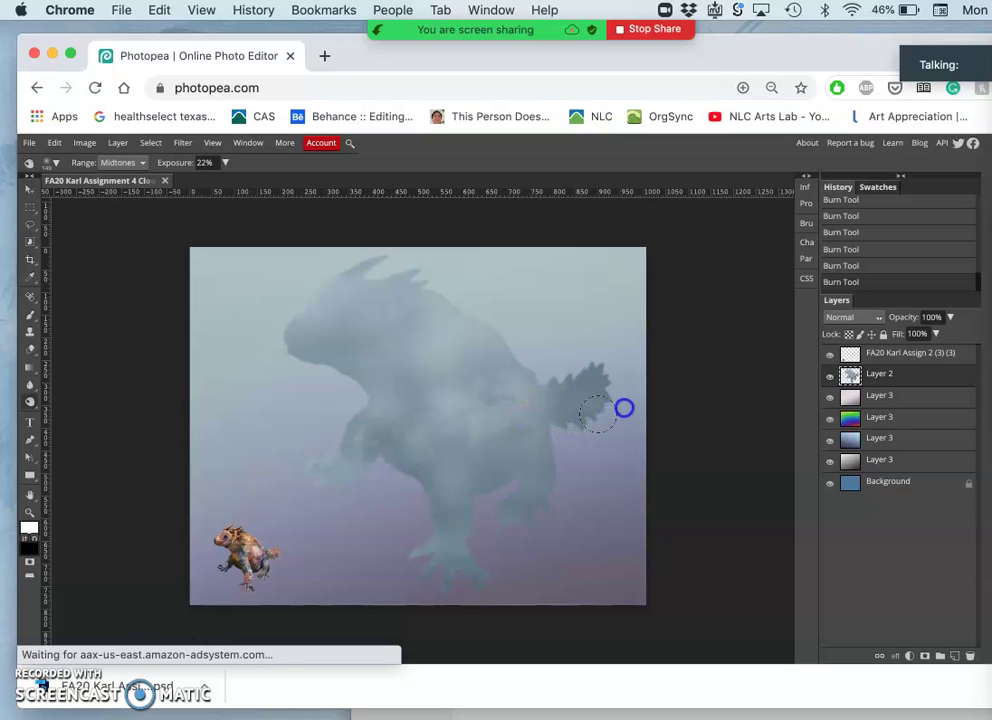
pyautogui.moveTo(622, 408)
pyautogui.mouseDown()
pyautogui.moveTo(561, 468)
pyautogui.moveTo(477, 613)
pyautogui.moveTo(456, 546)
pyautogui.moveTo(383, 545)
pyautogui.moveTo(366, 524)
pyautogui.moveTo(412, 475)
pyautogui.moveTo(437, 468)
pyautogui.moveTo(525, 493)
pyautogui.mouseUp()
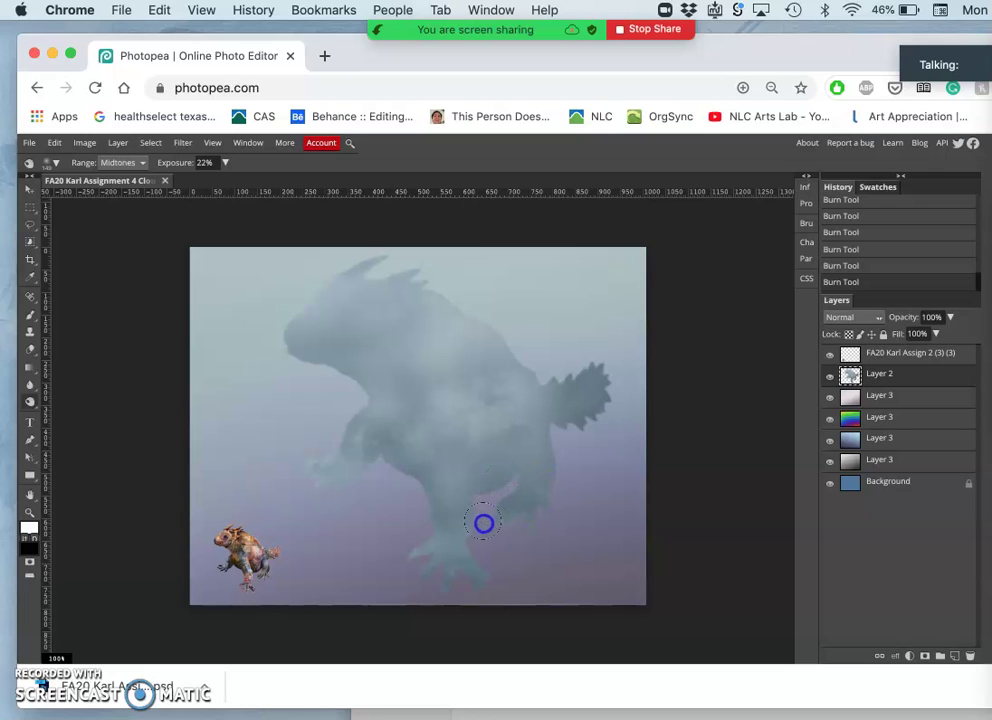
pyautogui.moveTo(548, 534)
pyautogui.mouseDown()
pyautogui.moveTo(627, 507)
pyautogui.moveTo(647, 478)
pyautogui.moveTo(525, 571)
pyautogui.moveTo(485, 578)
pyautogui.moveTo(450, 557)
pyautogui.mouseUp()
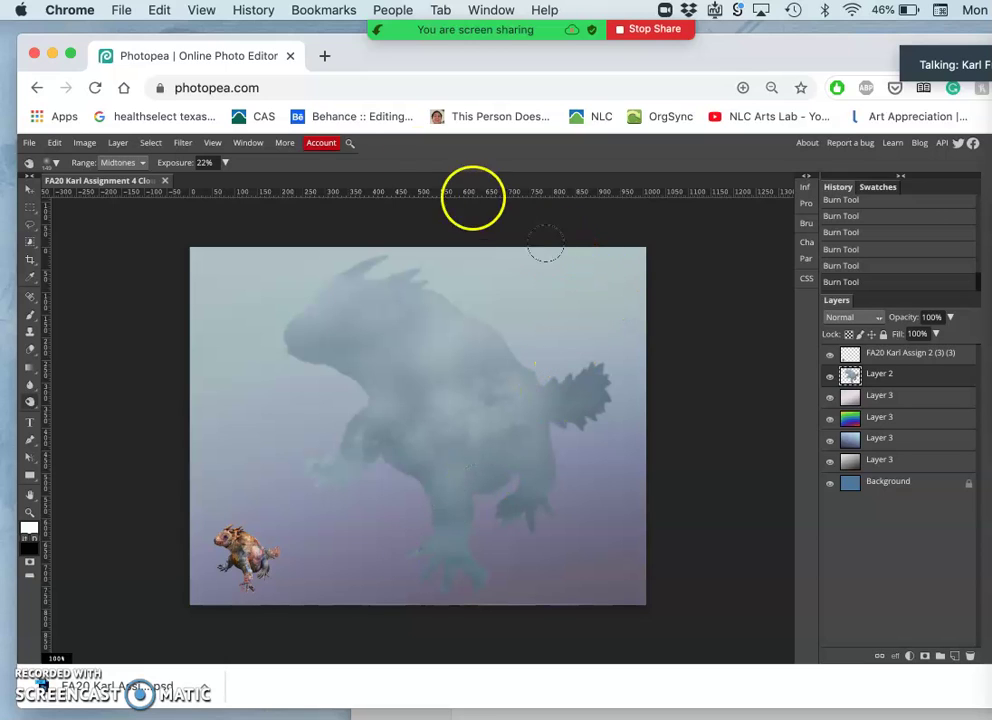
# Open a Levels adjustment on Layer 2 and set the input white point to 227 and the midtone to 1.03
pyautogui.click(87, 143)
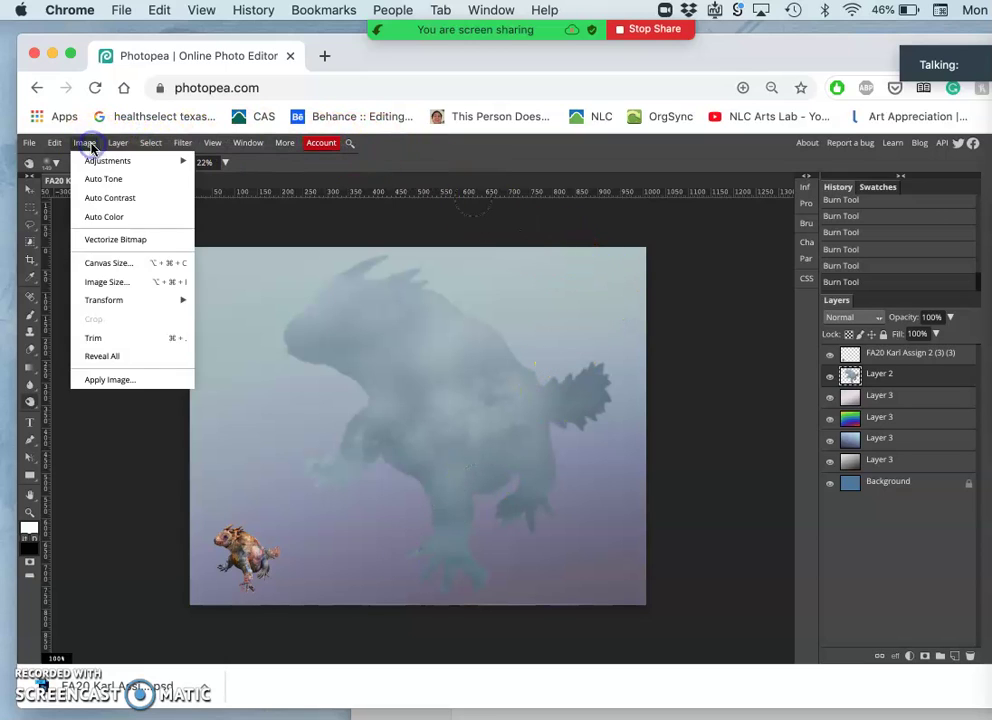
pyautogui.moveTo(100, 163)
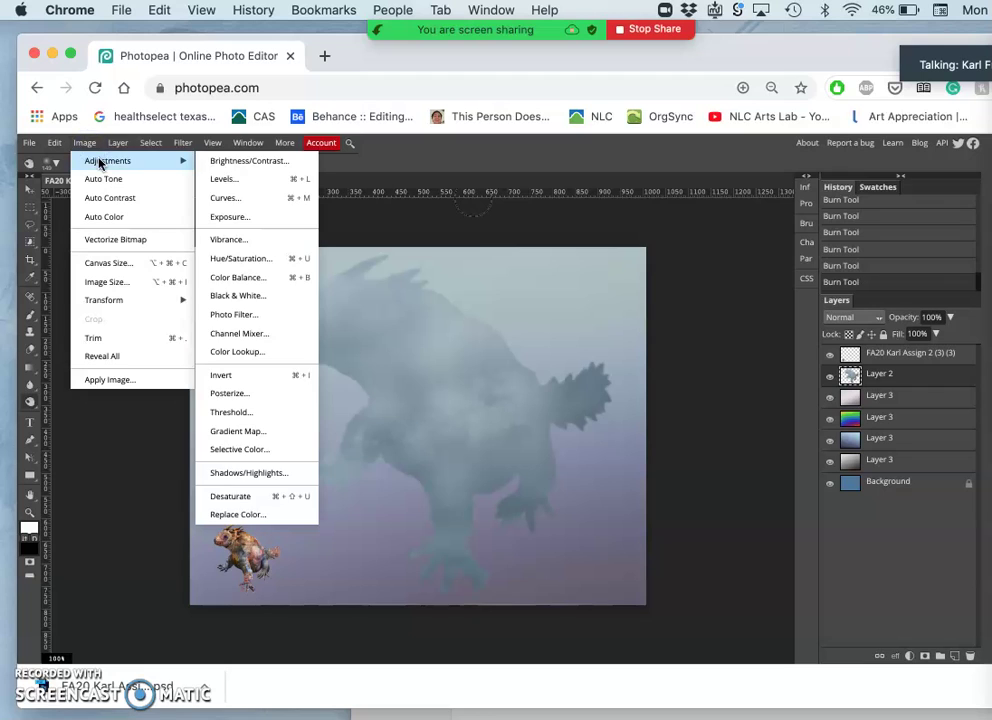
pyautogui.click(215, 181)
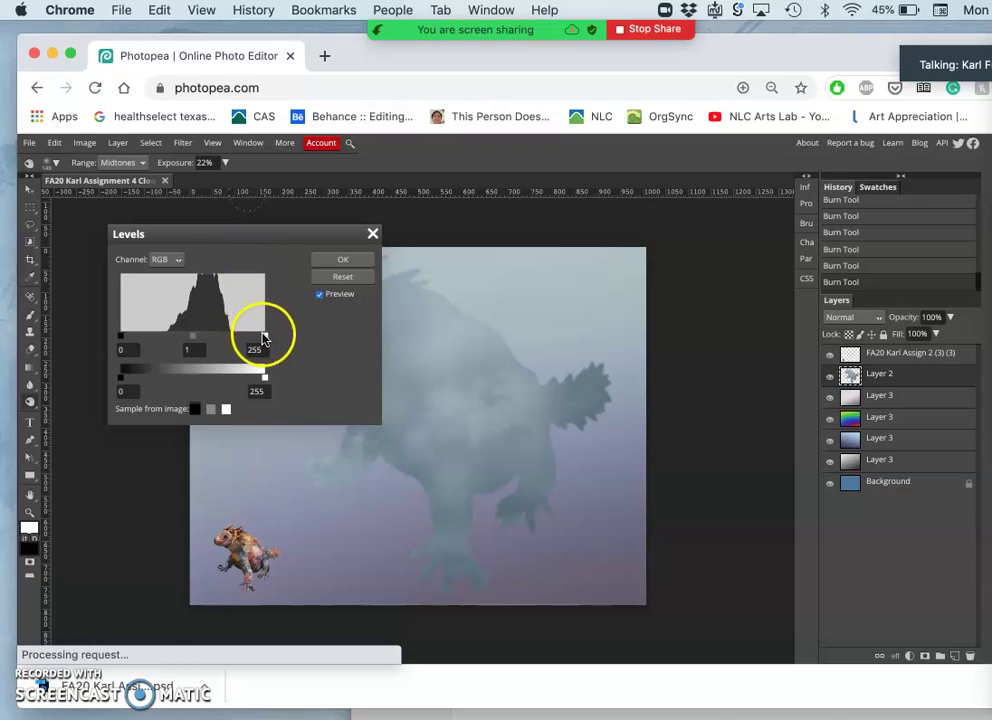
pyautogui.moveTo(263, 337); pyautogui.dragTo(247, 338)
pyautogui.moveTo(261, 239); pyautogui.dragTo(555, 275)
pyautogui.moveTo(634, 287); pyautogui.dragTo(807, 220)
pyautogui.click(770, 322)
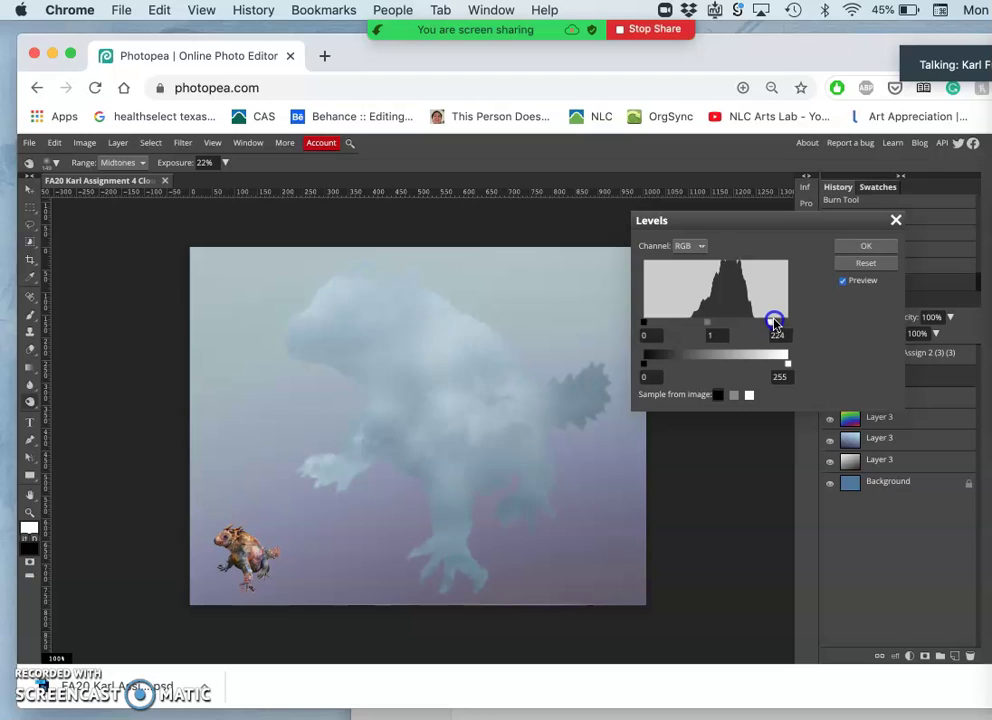
pyautogui.moveTo(772, 322); pyautogui.dragTo(770, 322)
pyautogui.moveTo(715, 326)
pyautogui.mouseDown()
pyautogui.moveTo(700, 327)
pyautogui.moveTo(707, 331)
pyautogui.mouseUp()
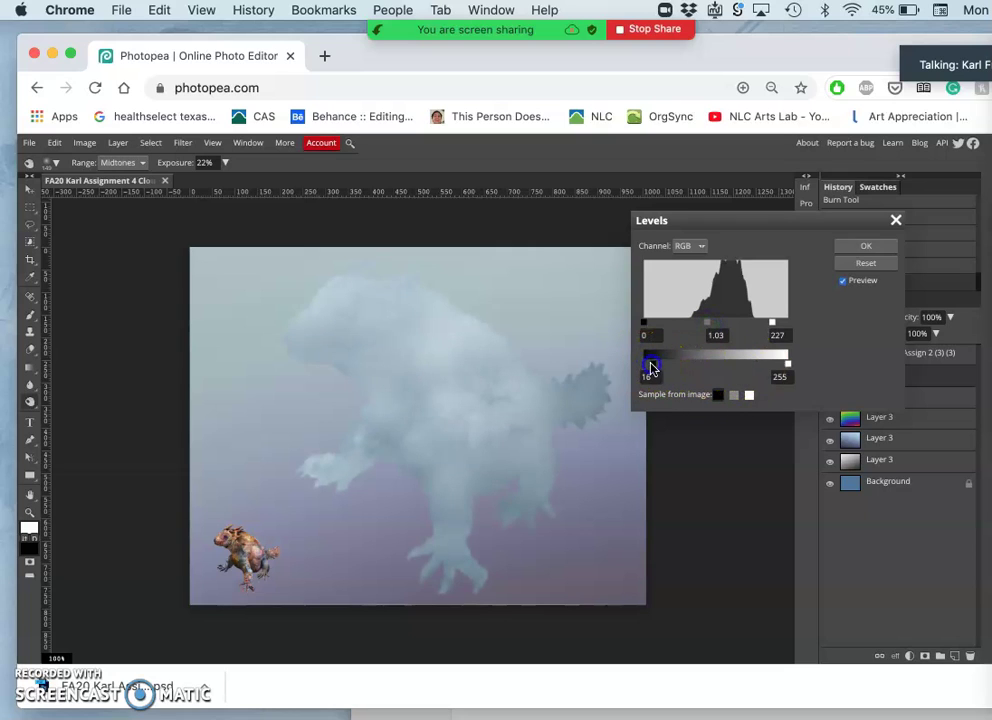
# Set the Levels output range to 12–249 and apply the adjustment
pyautogui.moveTo(649, 363); pyautogui.dragTo(649, 364)
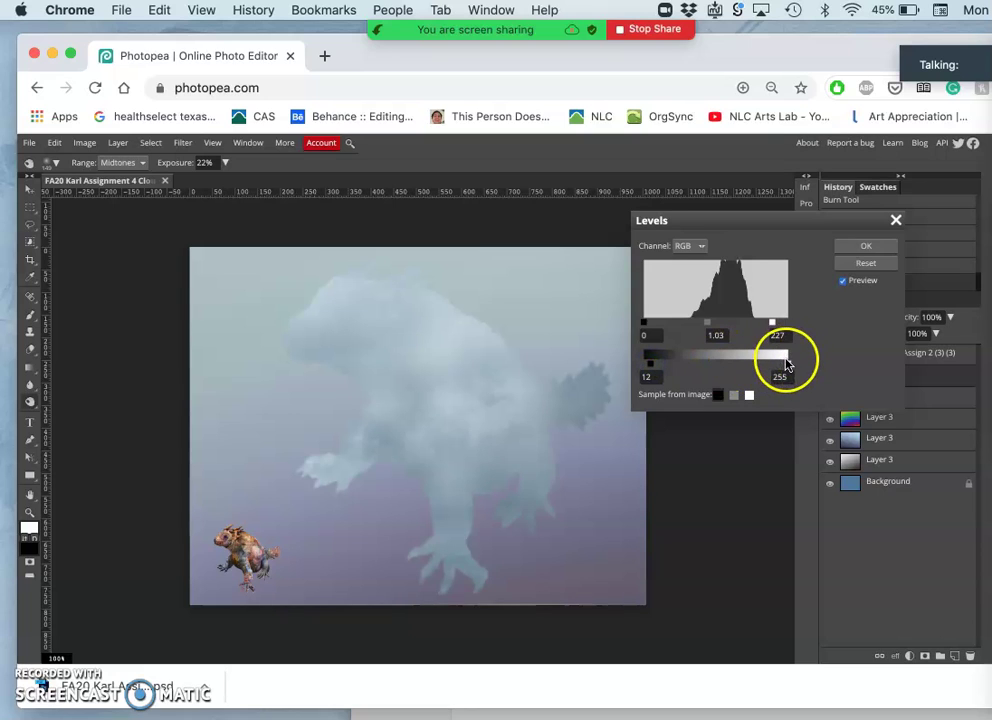
pyautogui.moveTo(785, 365); pyautogui.dragTo(784, 362)
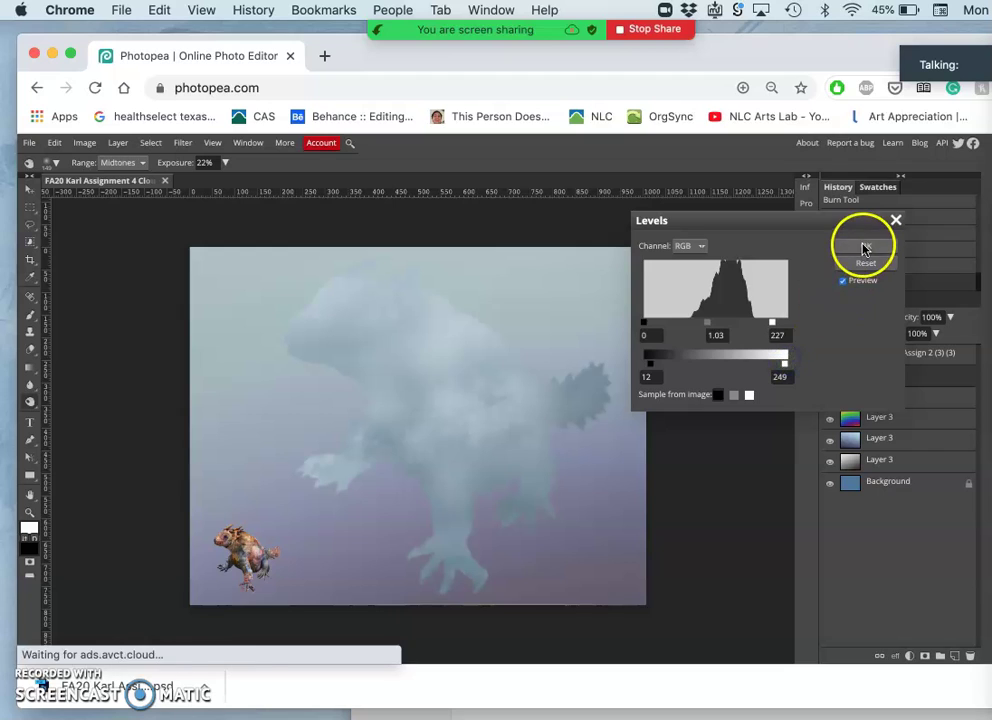
pyautogui.click(865, 245)
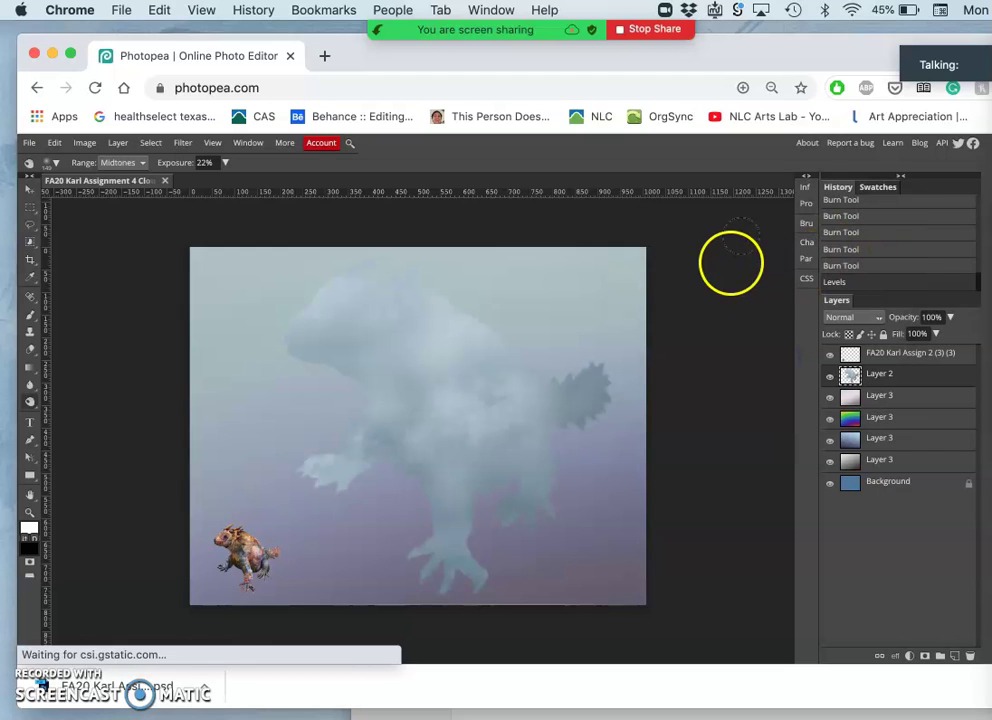
# Return to the Dodge tool and lighten the dark tail until it blends with the body
pyautogui.rightClick(29, 401)
pyautogui.click(66, 404)
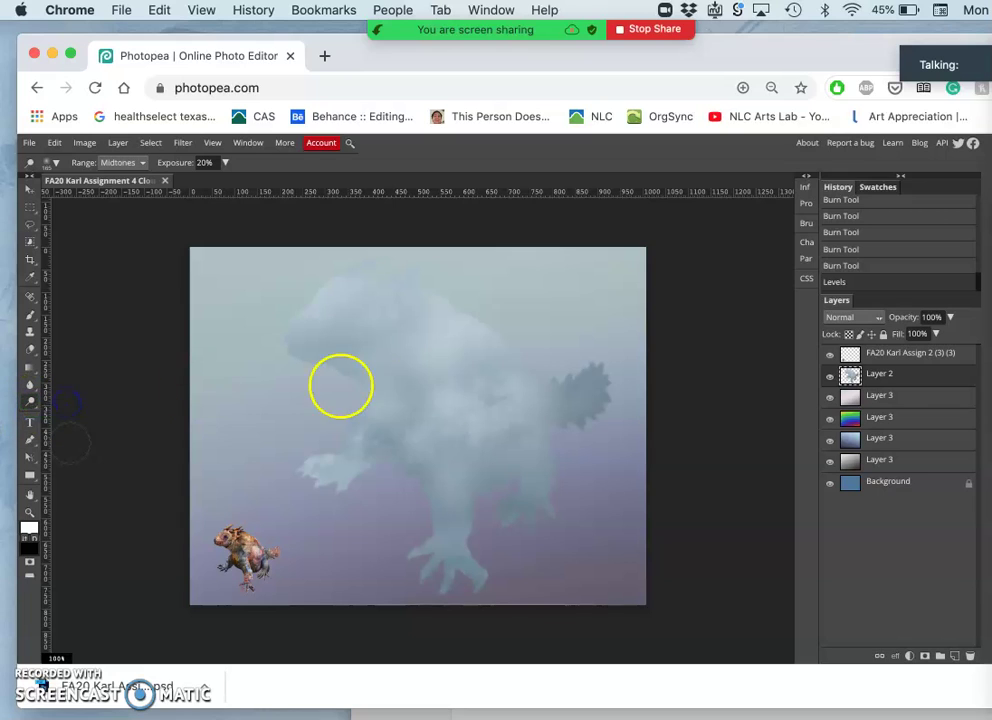
pyautogui.moveTo(628, 366)
pyautogui.mouseDown()
pyautogui.moveTo(562, 376)
pyautogui.moveTo(608, 364)
pyautogui.moveTo(568, 375)
pyautogui.moveTo(608, 364)
pyautogui.moveTo(614, 395)
pyautogui.moveTo(565, 376)
pyautogui.mouseUp()
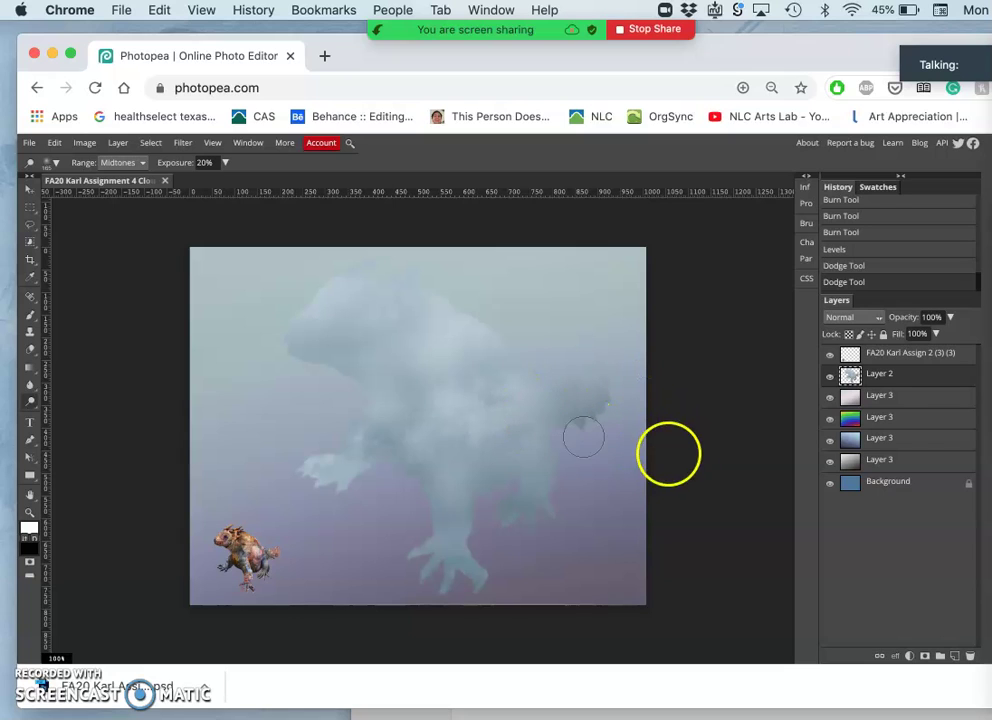
pyautogui.moveTo(614, 413); pyautogui.dragTo(591, 433)
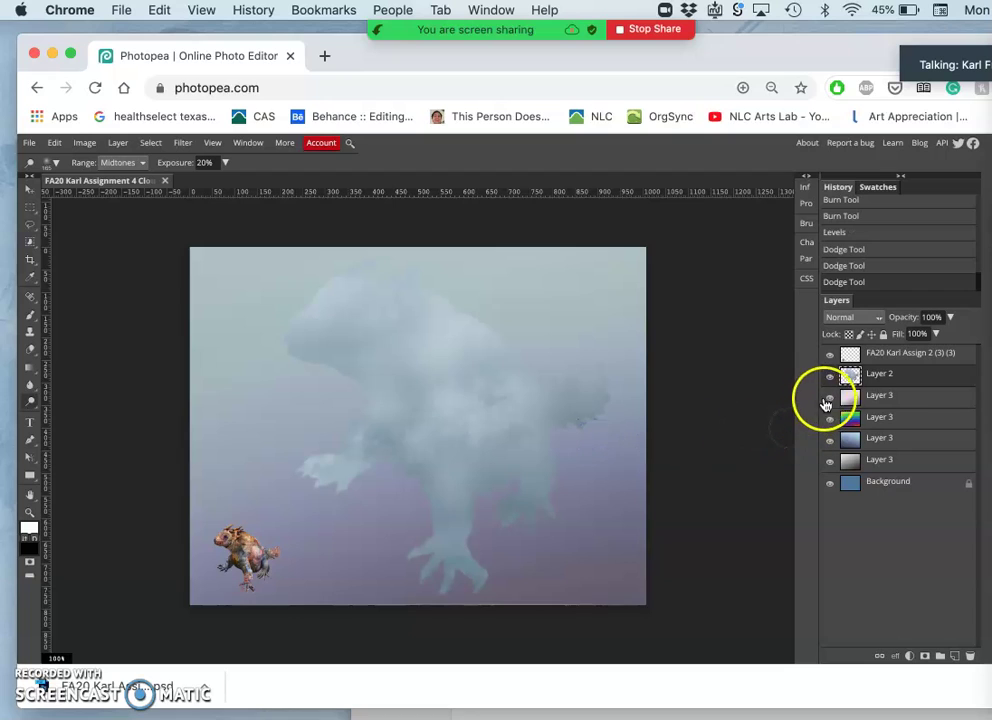
# Group the four Layer 3 gradient layers and the Background into one folder
pyautogui.click(878, 400)
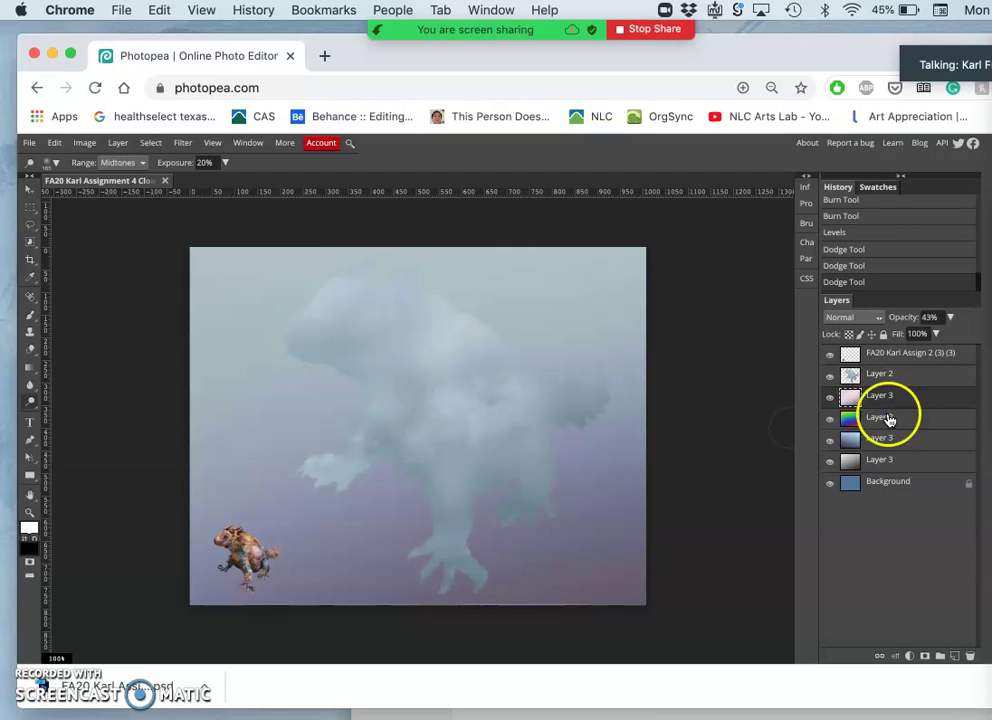
pyautogui.click(892, 484)
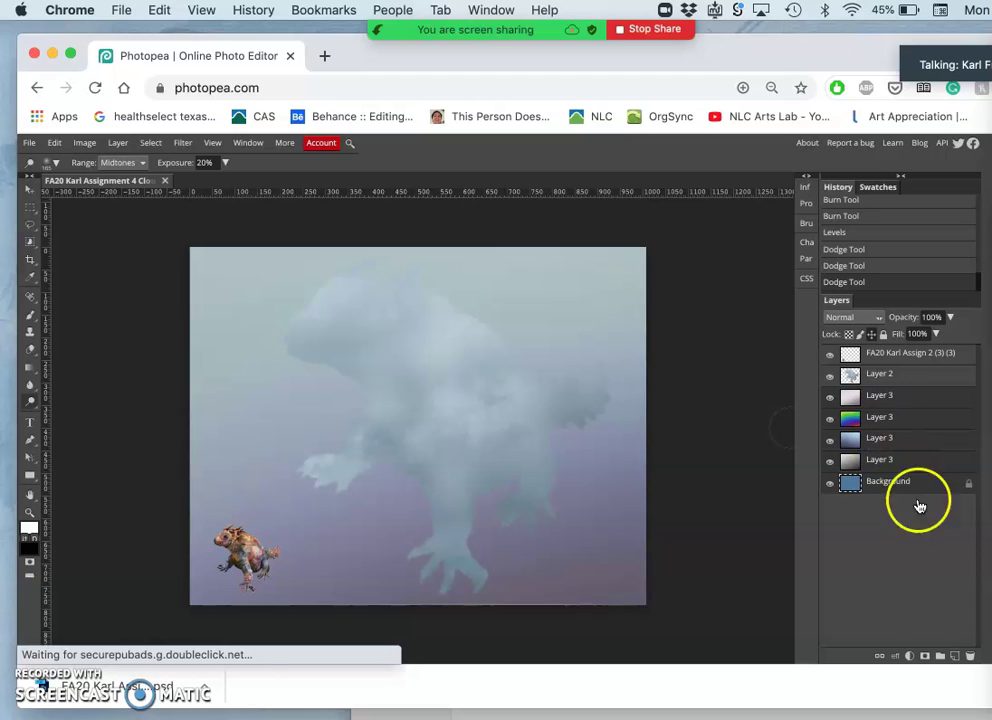
pyautogui.click(941, 656)
pyautogui.click(881, 404)
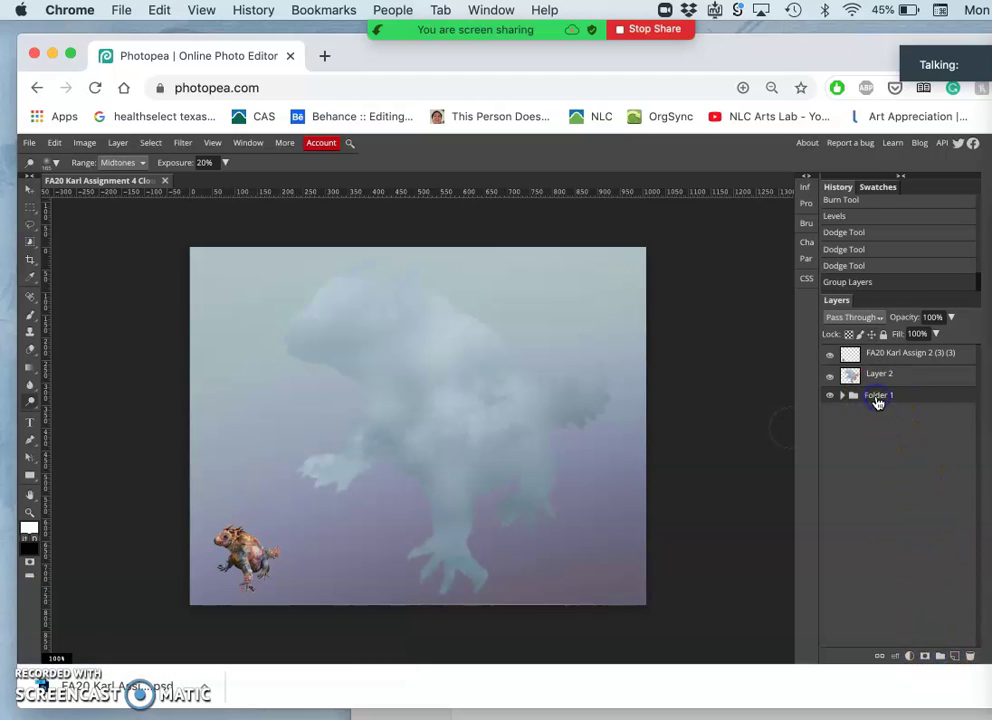
# Toggle the background folder's visibility off and on to compare the silhouette with and without the background
pyautogui.click(830, 397)
pyautogui.click(830, 397)
pyautogui.click(830, 398)
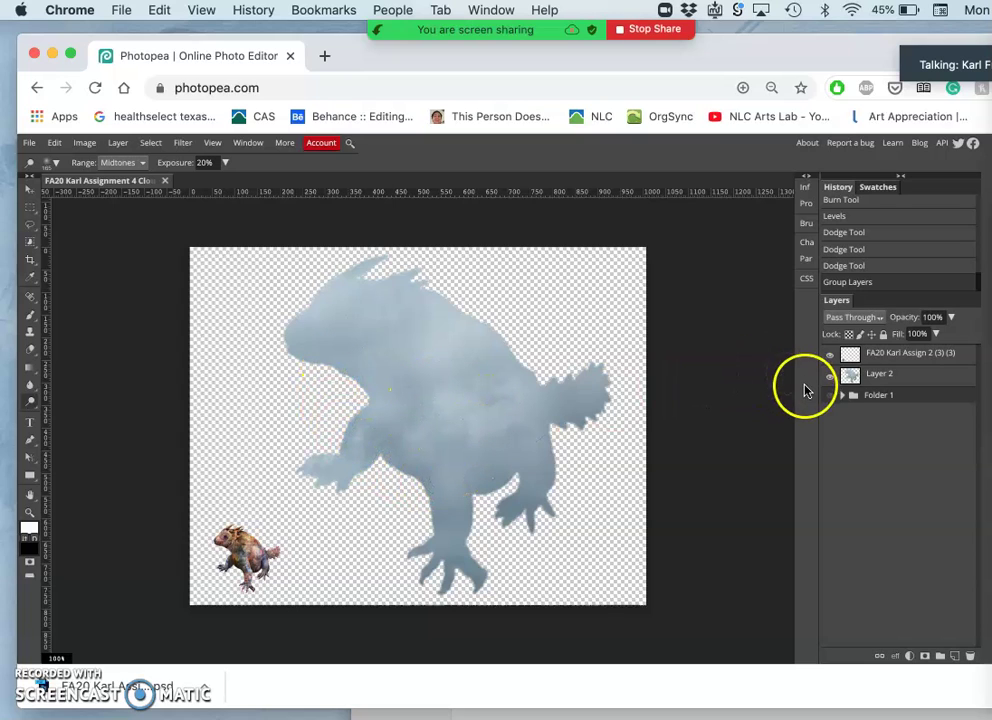
pyautogui.click(832, 398)
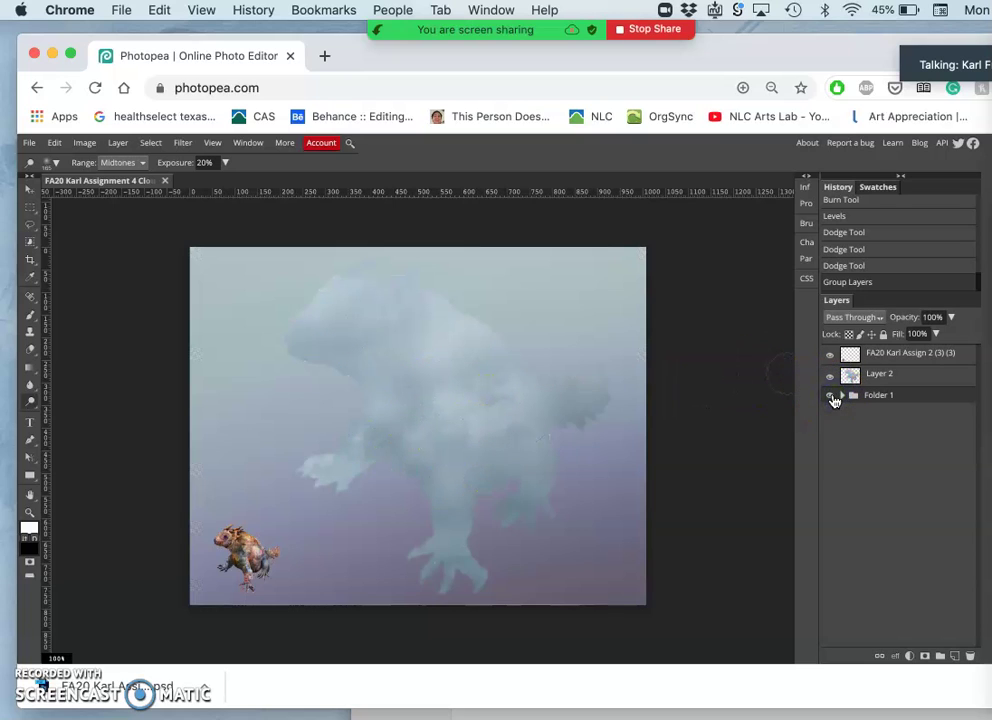
pyautogui.click(831, 397)
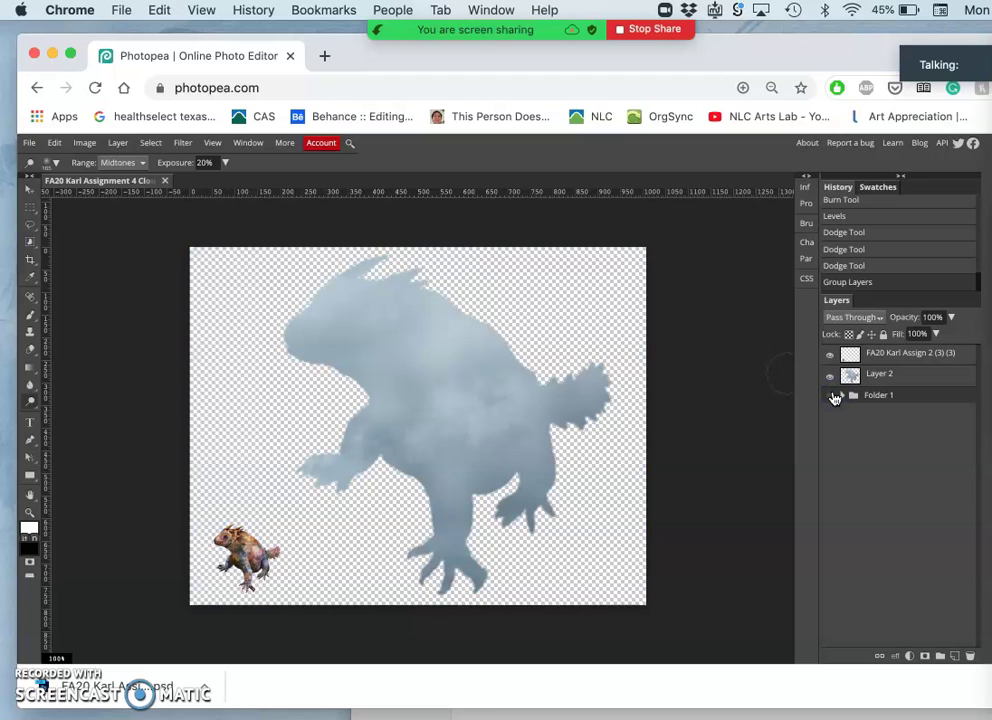
pyautogui.click(831, 397)
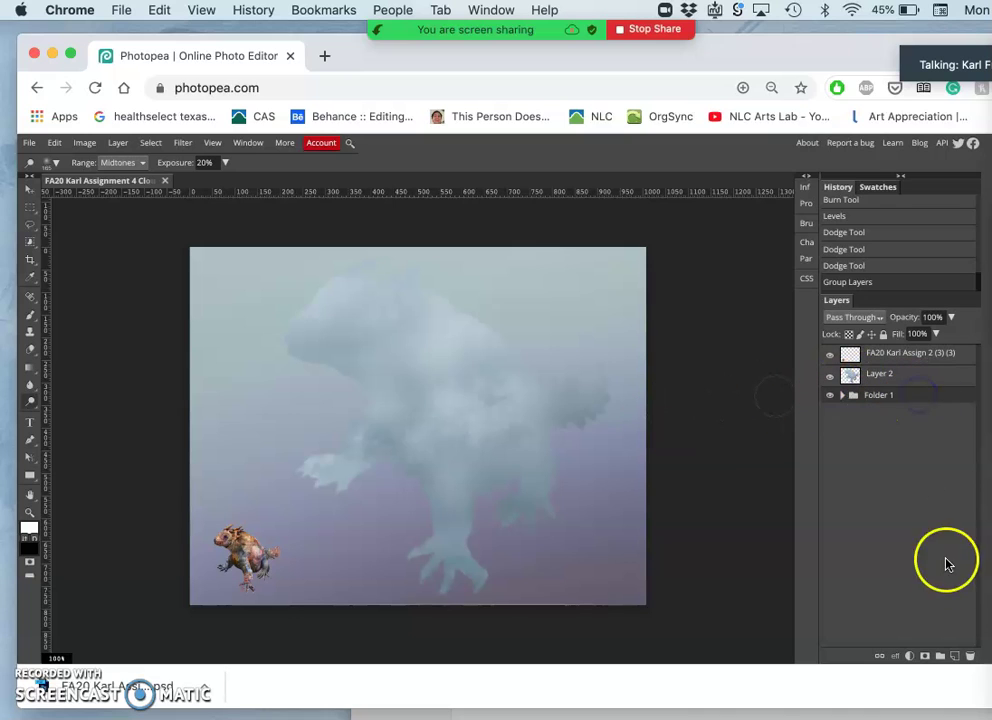
# Add a layer above the background folder, recolour the gradient's middle stop to blue 688bb2 and move it closer to the dark end
pyautogui.click(954, 655)
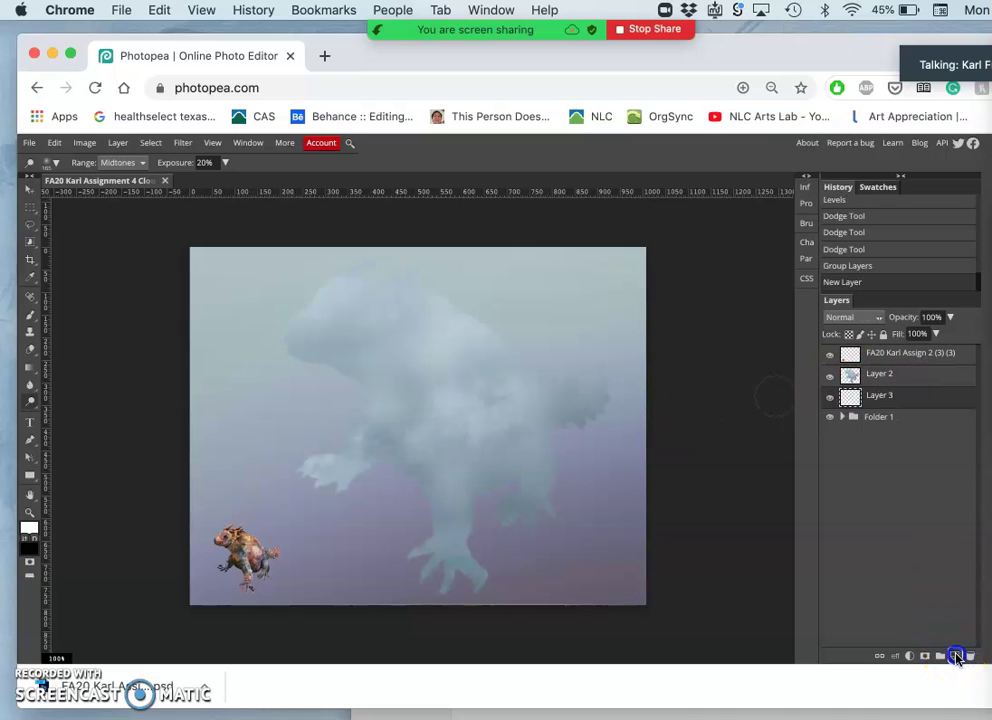
pyautogui.click(30, 367)
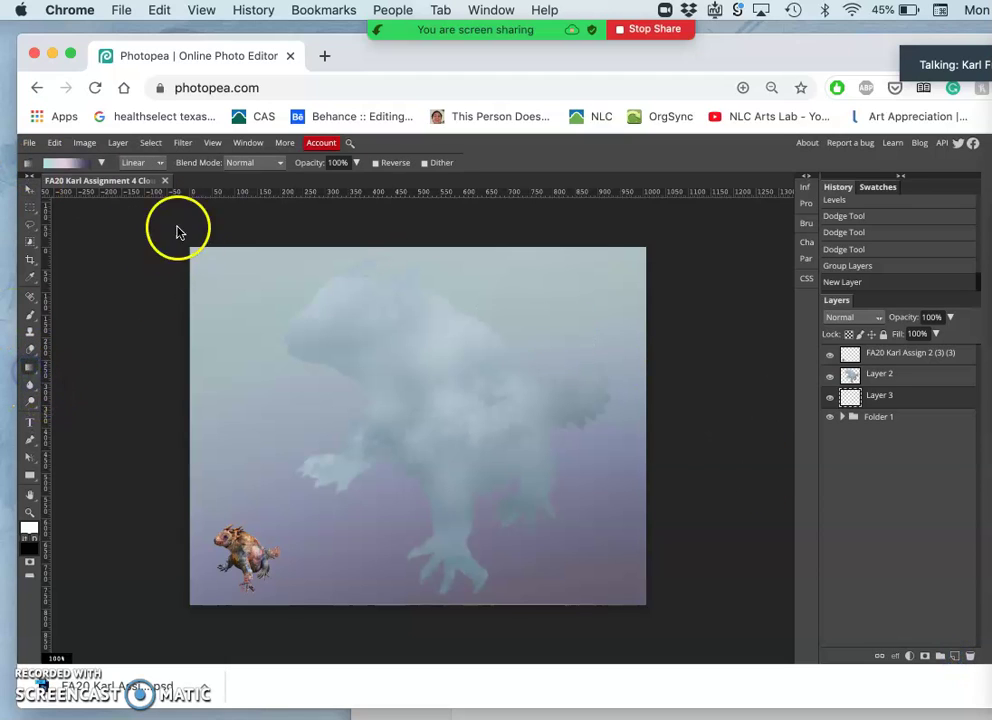
pyautogui.click(69, 162)
pyautogui.click(213, 361)
pyautogui.click(216, 415)
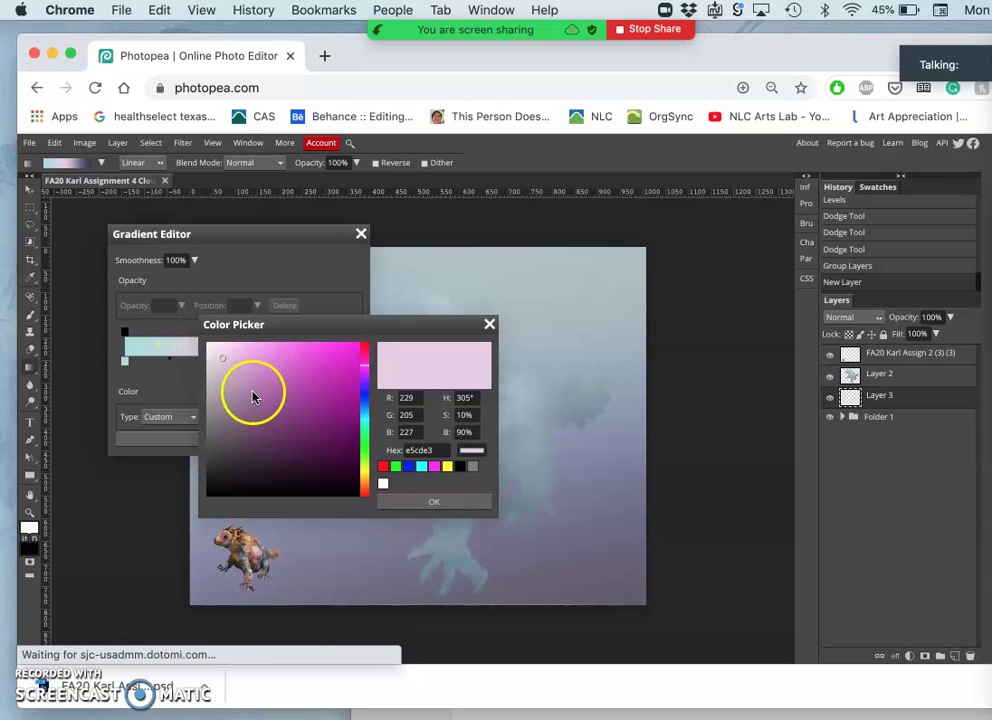
pyautogui.click(363, 410)
pyautogui.click(270, 390)
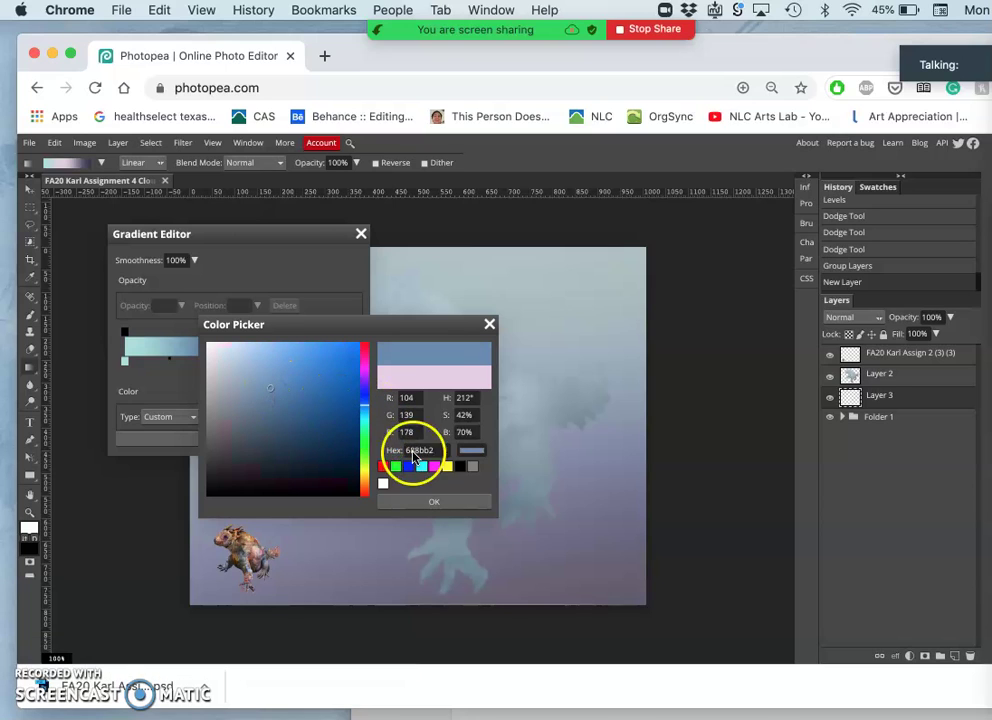
pyautogui.click(432, 501)
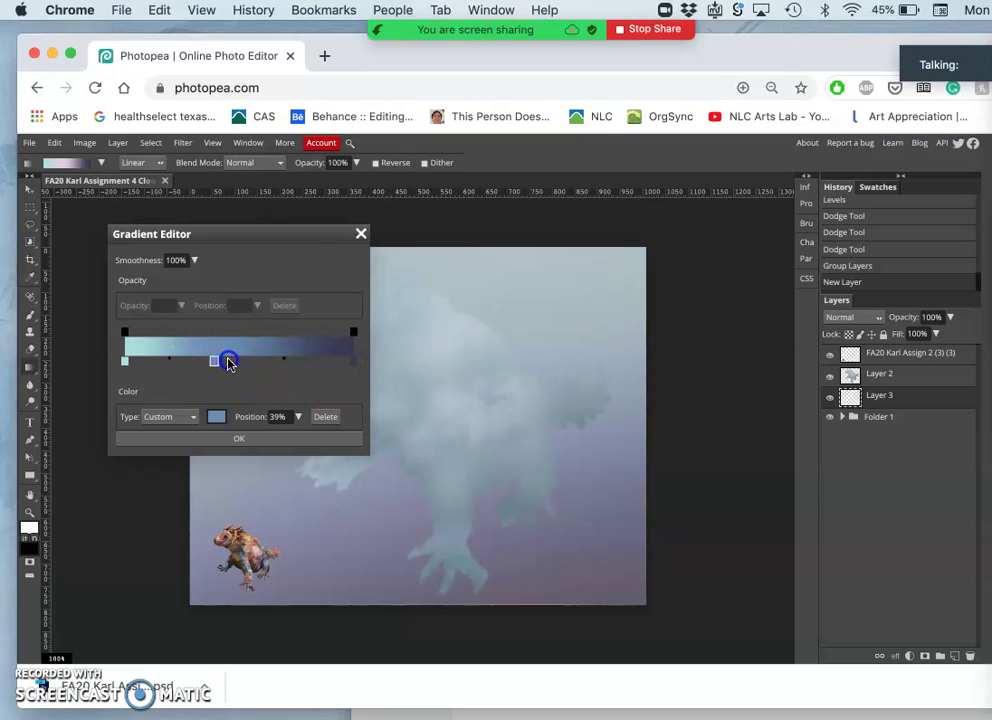
pyautogui.moveTo(269, 366); pyautogui.dragTo(267, 364)
# Set the gradient's first colour stop to pale grey-green d0e0de and accept the edited gradient
pyautogui.click(126, 363)
pyautogui.doubleClick(126, 363)
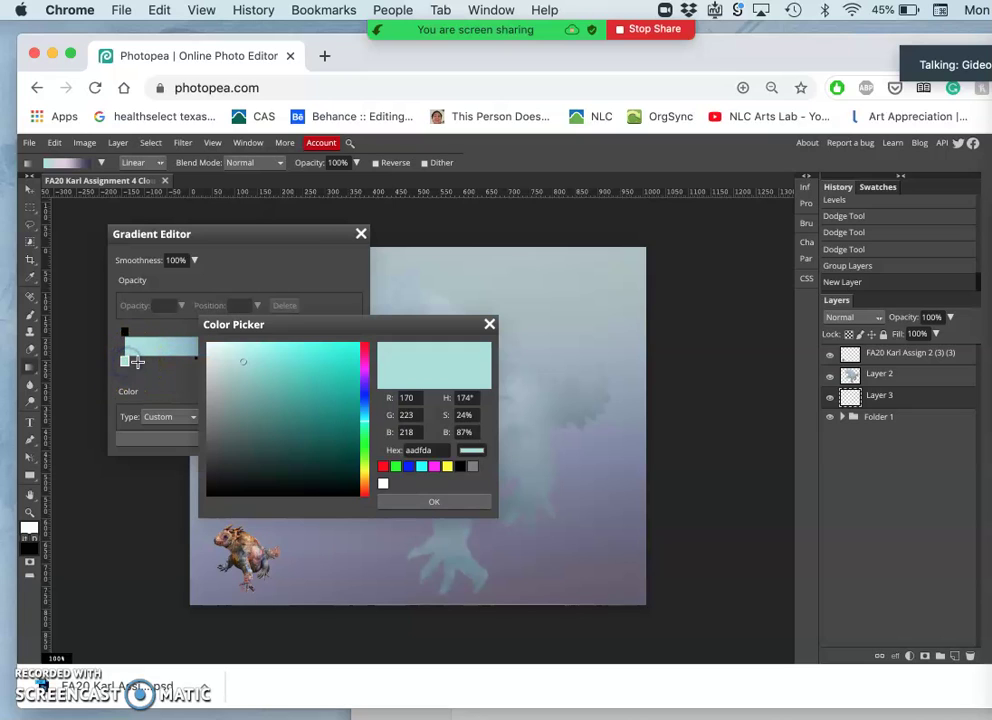
pyautogui.click(226, 371)
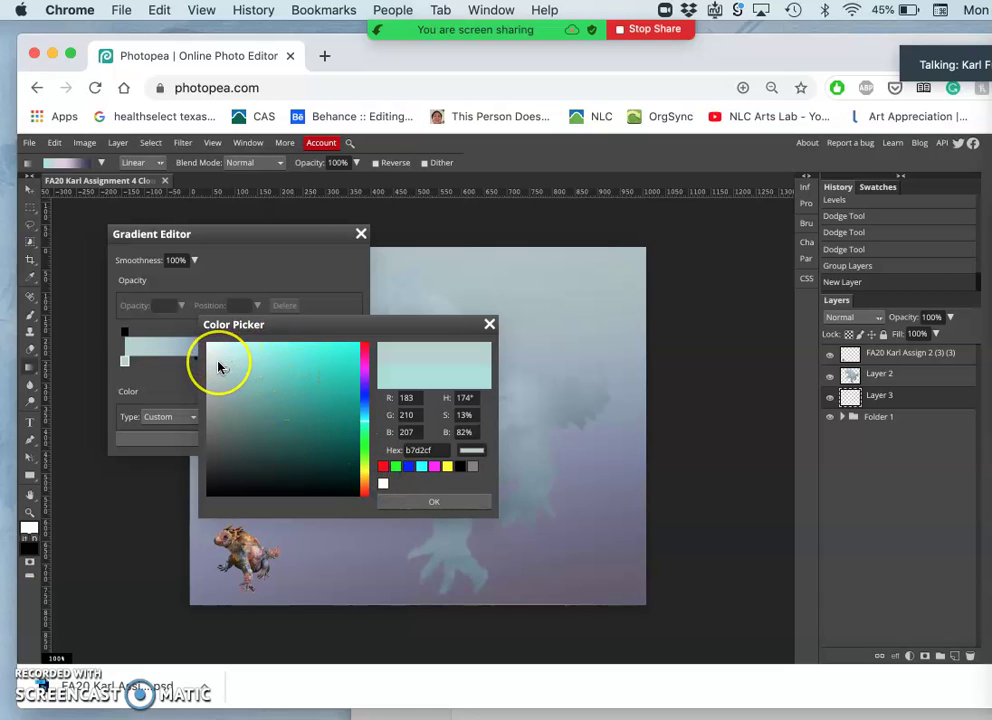
pyautogui.moveTo(218, 367); pyautogui.dragTo(207, 343)
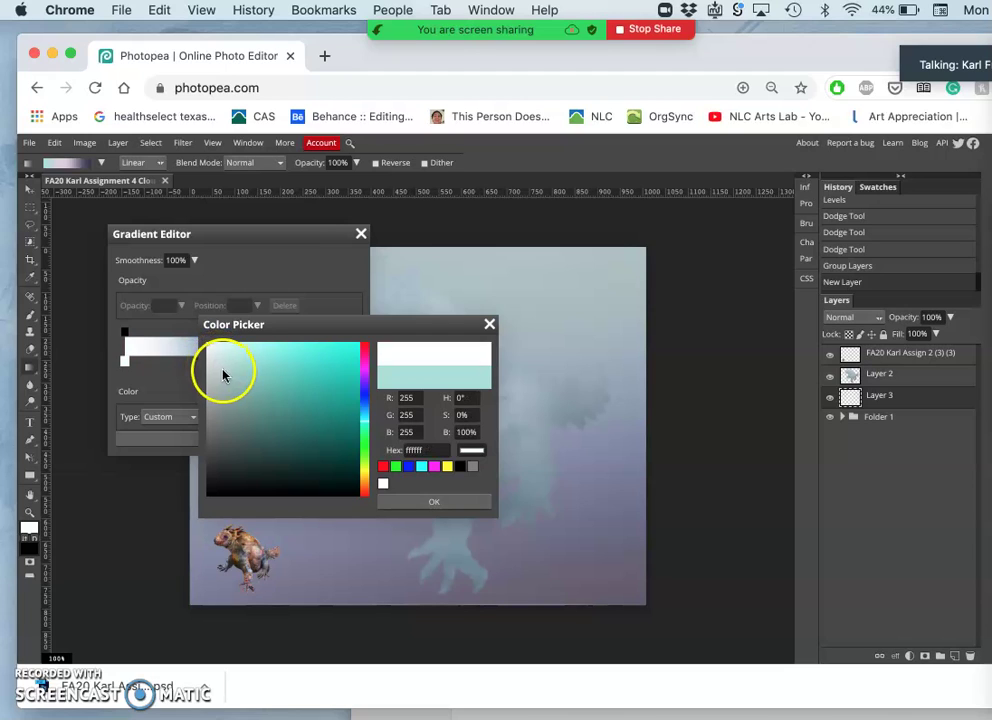
pyautogui.click(220, 368)
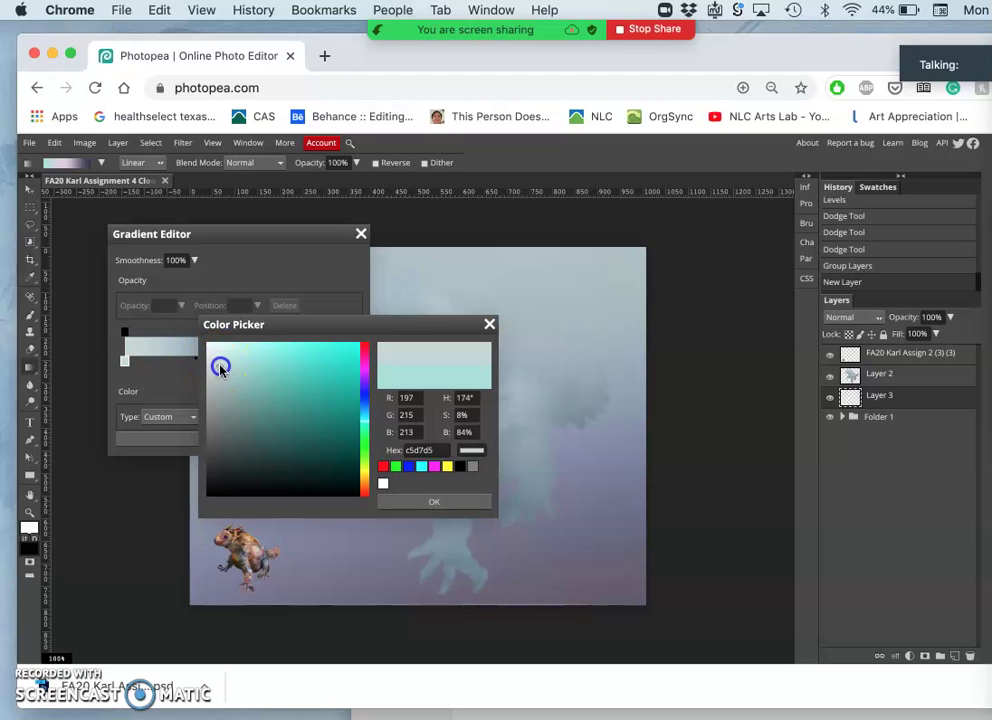
pyautogui.moveTo(216, 362); pyautogui.dragTo(216, 360)
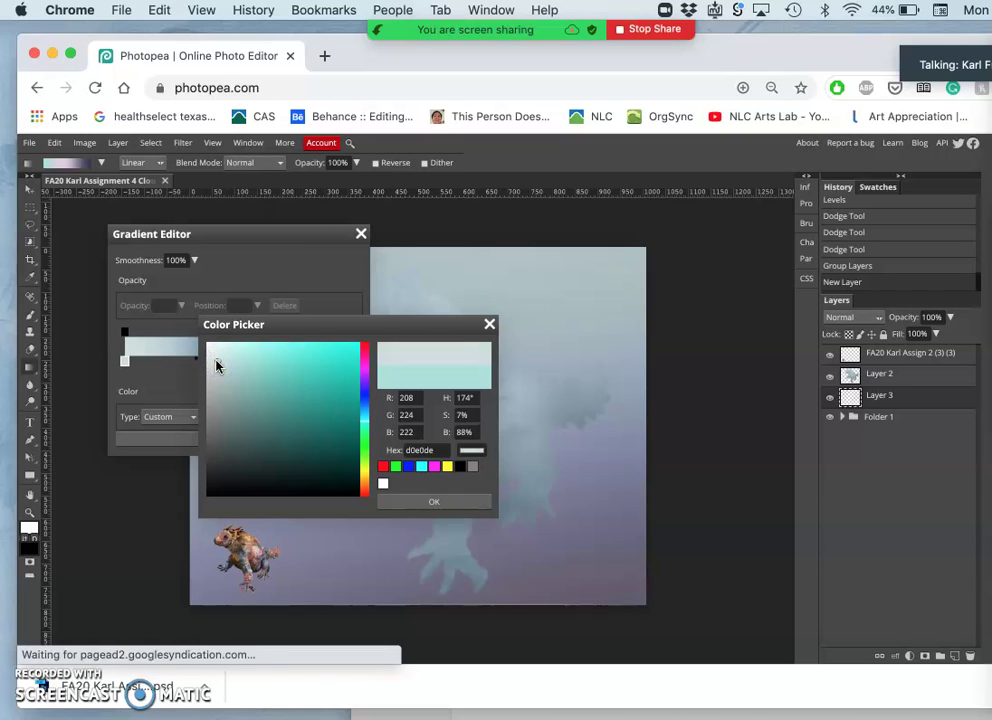
pyautogui.click(335, 453)
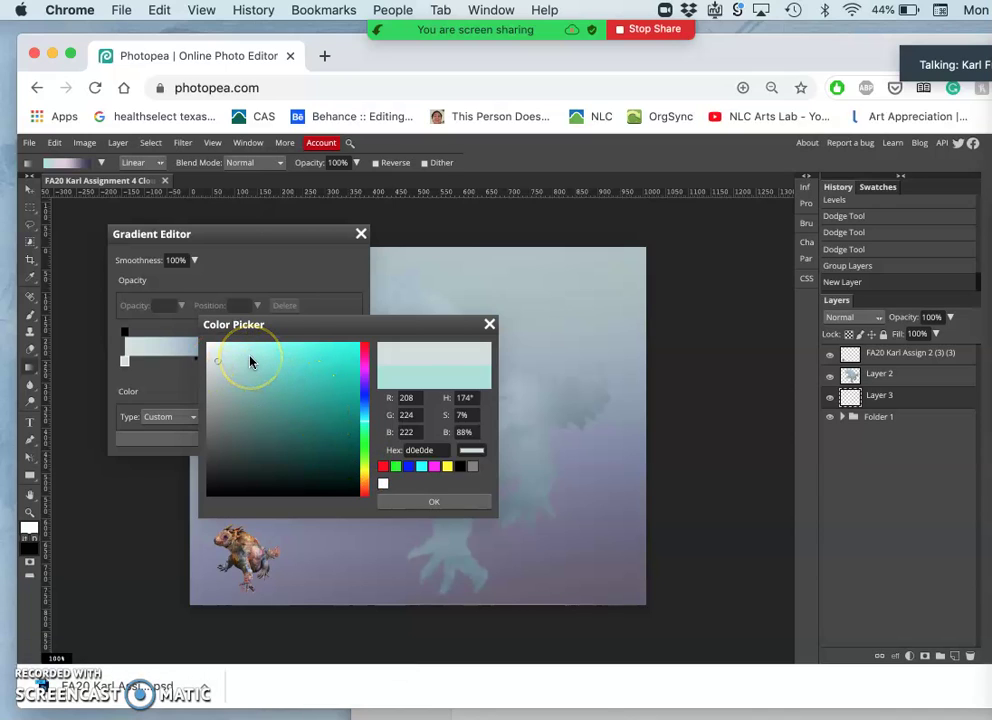
pyautogui.click(429, 502)
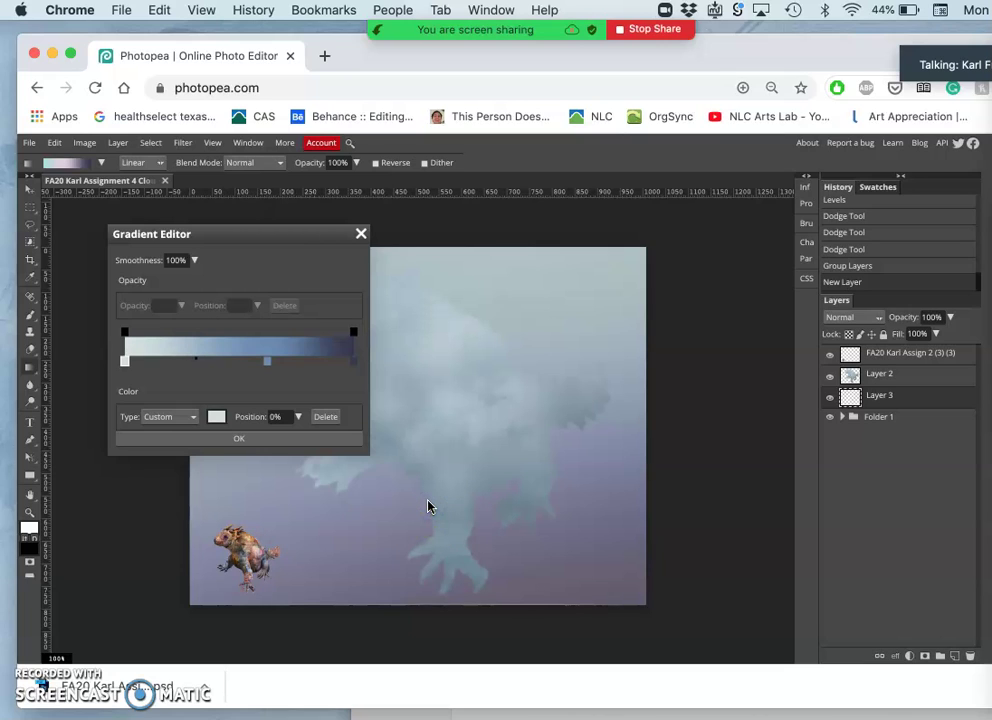
pyautogui.click(250, 439)
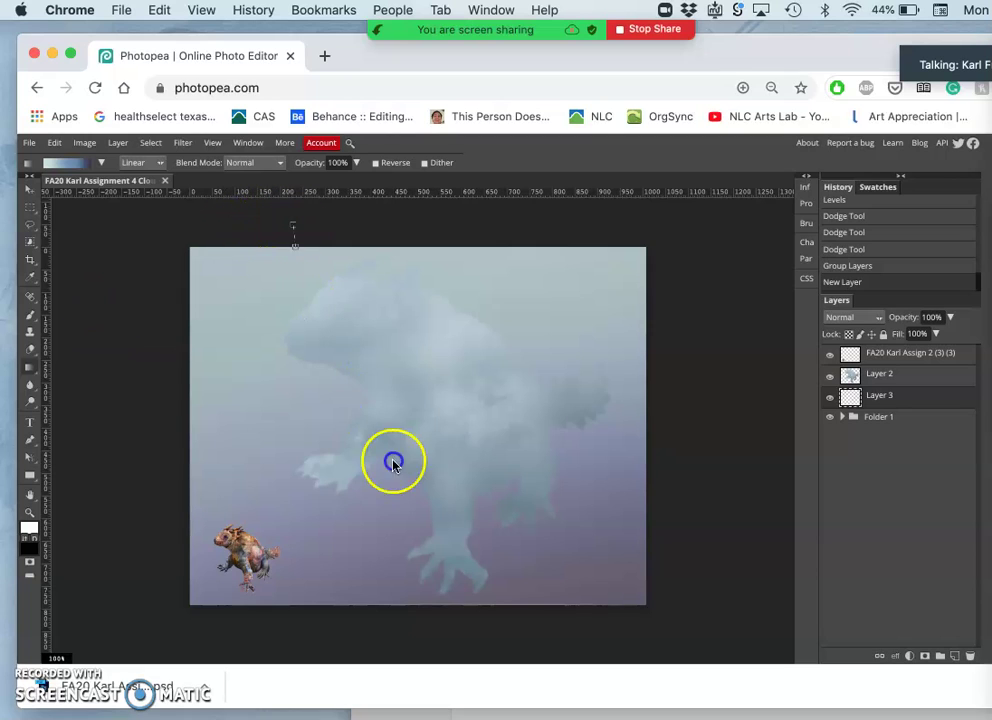
# Draw the gradient diagonally across the new layer from pale top to dark bottom, and redraw it longer, ending below the canvas
pyautogui.moveTo(398, 478); pyautogui.dragTo(442, 634)
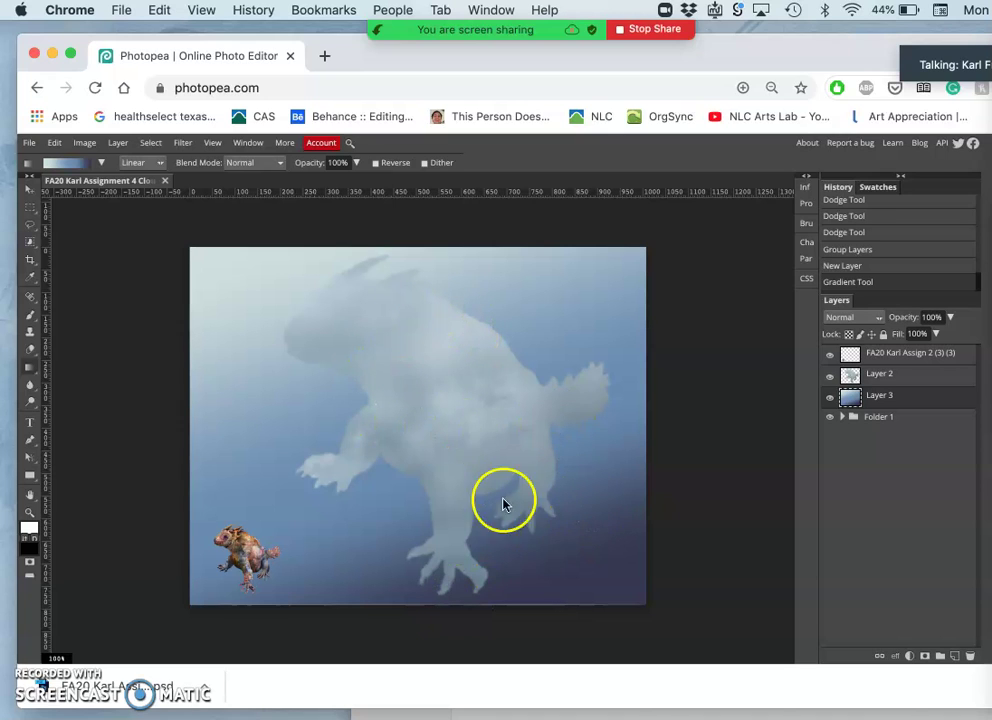
pyautogui.moveTo(372, 223); pyautogui.dragTo(371, 224)
pyautogui.moveTo(522, 652); pyautogui.dragTo(525, 704)
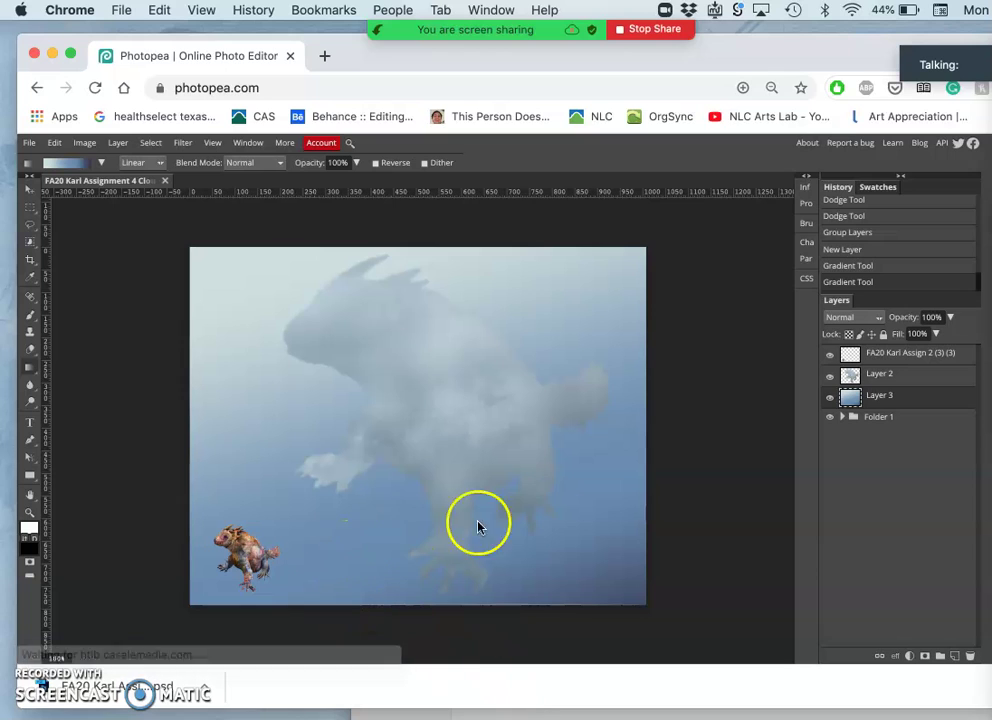
# Set the opacity of the new gradient layer, Layer 3, to 73%
pyautogui.click(950, 317)
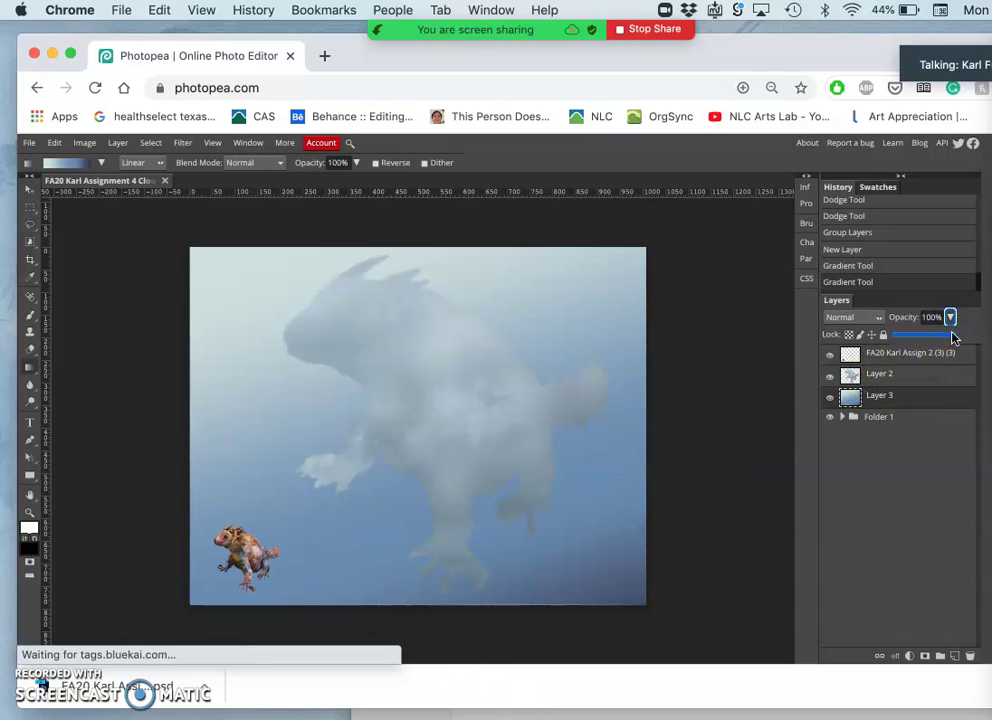
pyautogui.moveTo(945, 334); pyautogui.dragTo(933, 338)
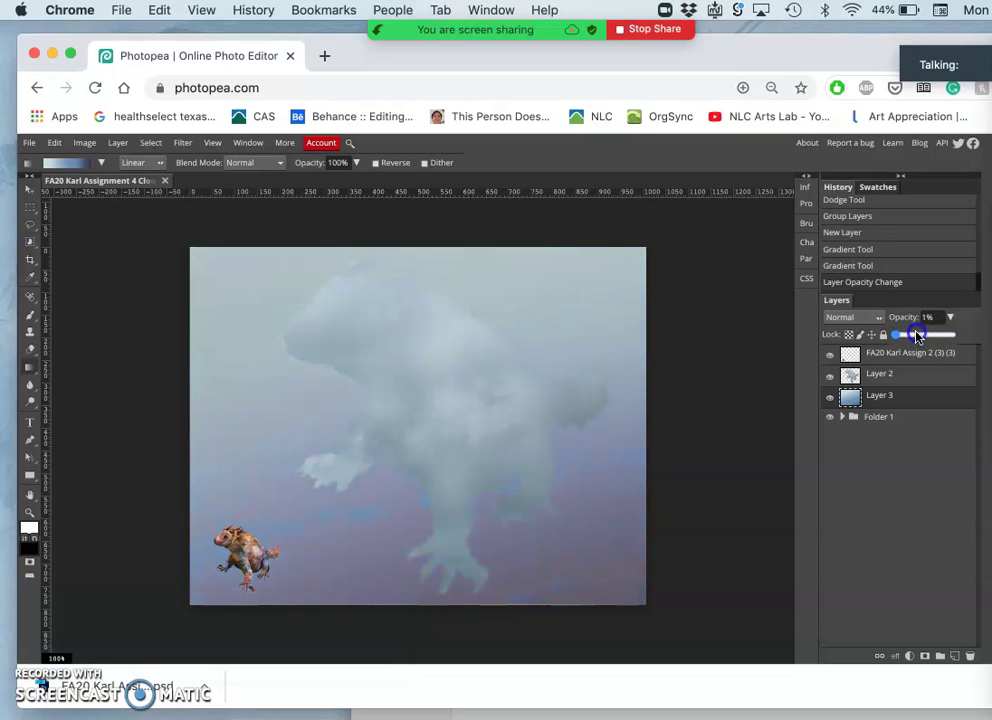
pyautogui.moveTo(919, 336); pyautogui.dragTo(938, 336)
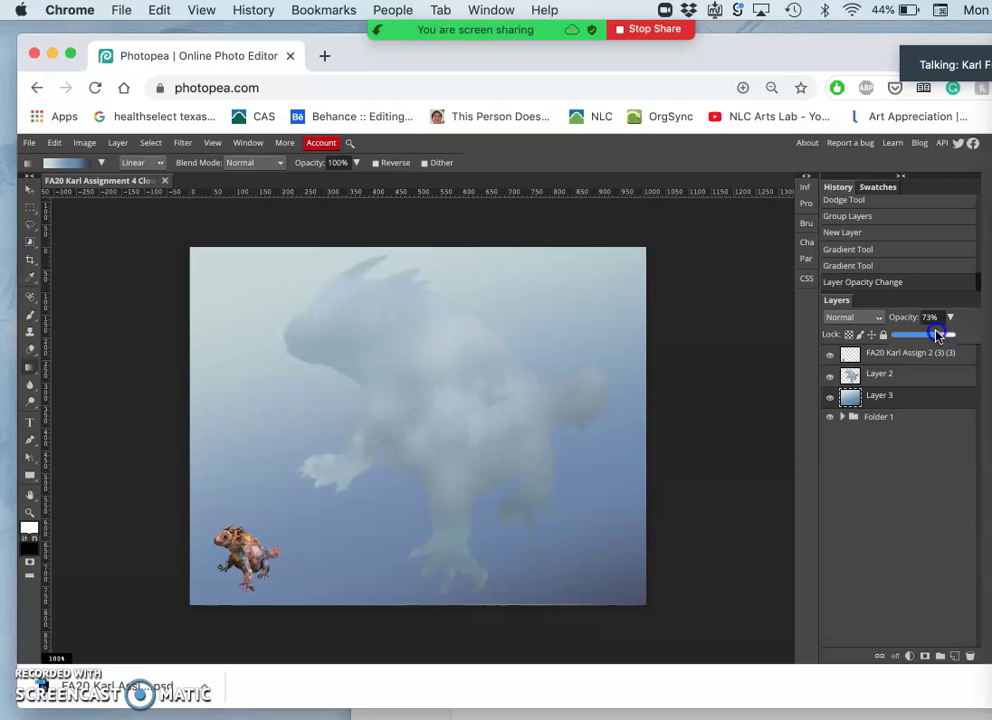
pyautogui.click(908, 358)
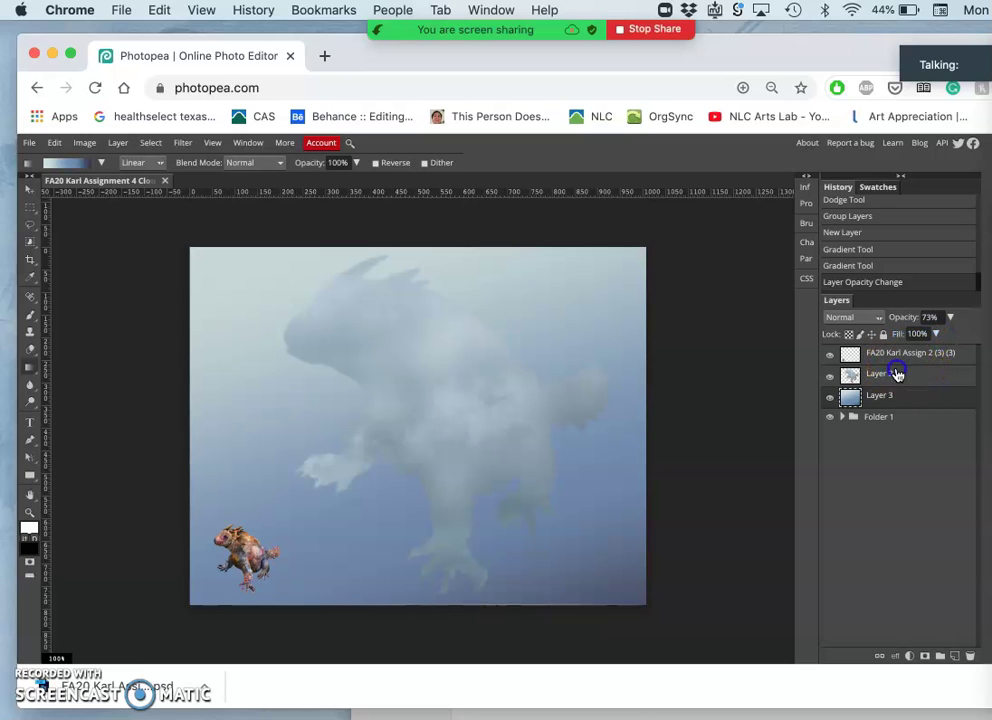
# Make the cloudy creature layer, Layer 2, active and save the document as a PSD
pyautogui.click(897, 373)
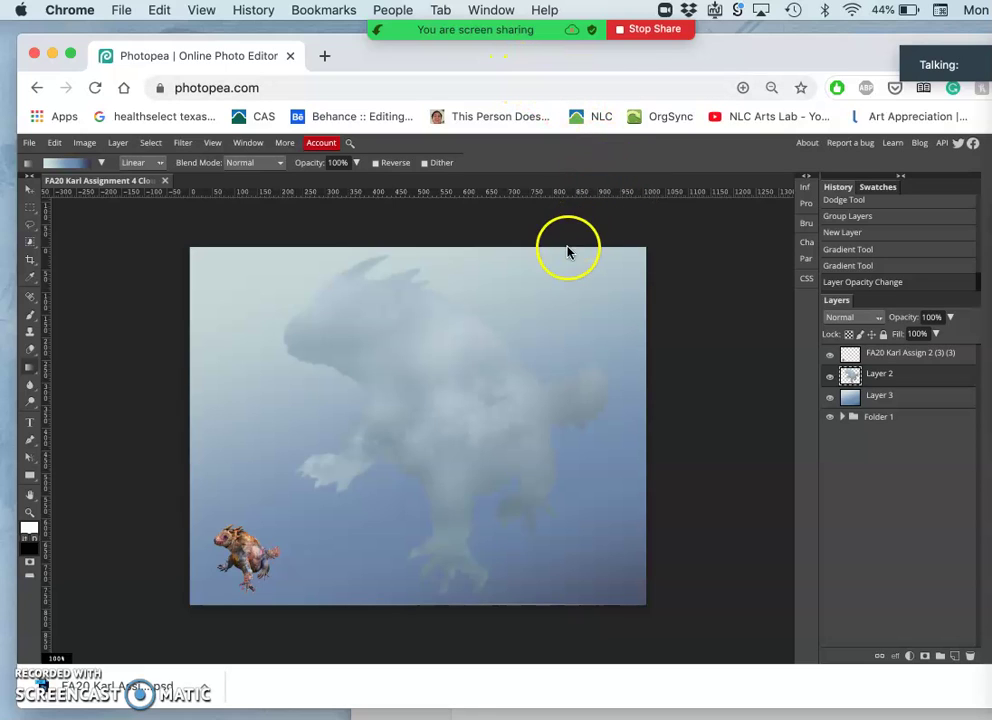
pyautogui.click(29, 145)
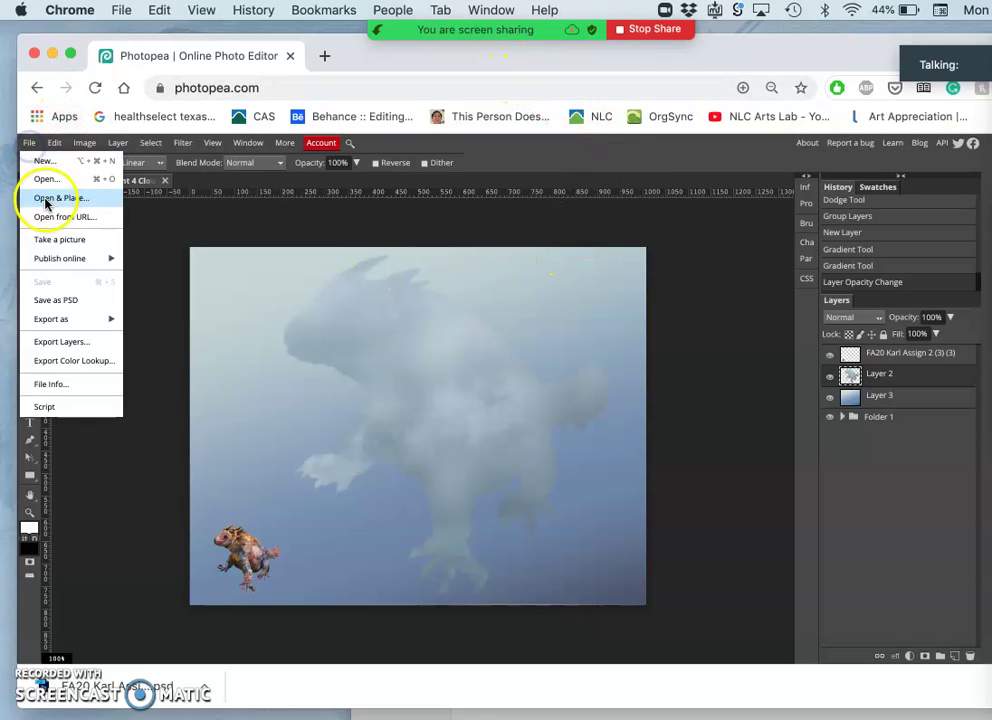
pyautogui.click(64, 300)
pyautogui.click(312, 320)
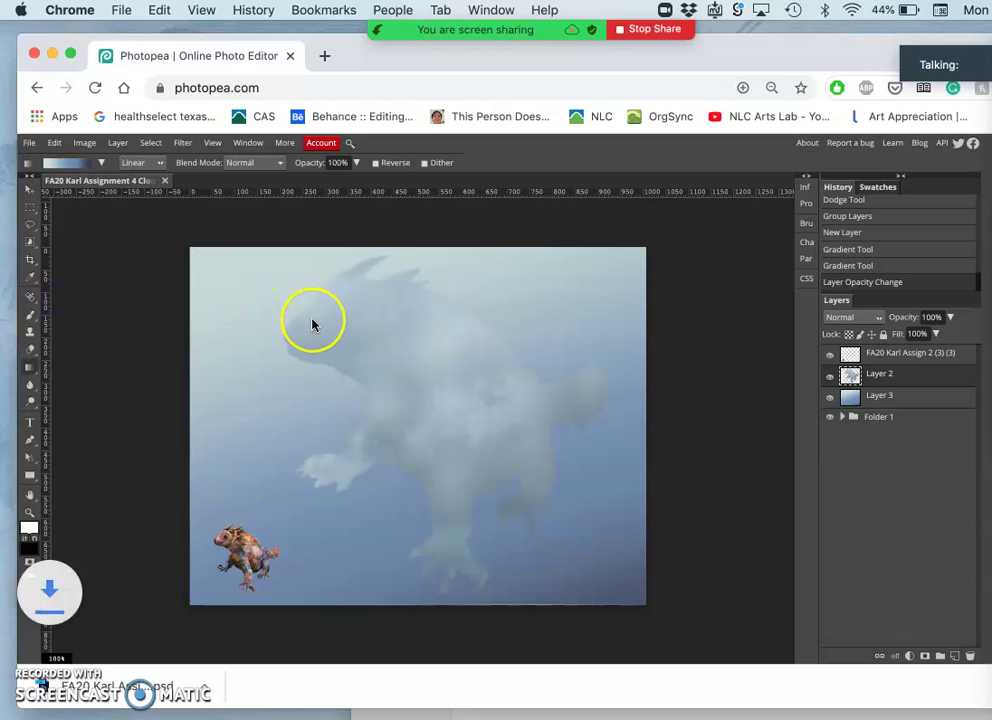
# Switch to the Assignment 4 folder in Finder and place andean-74781.jpg into the document above Layer 2
pyautogui.press('F11')
pyautogui.press('F11')
pyautogui.hotkey('ctrl', 'Up')
pyautogui.click(820, 300)
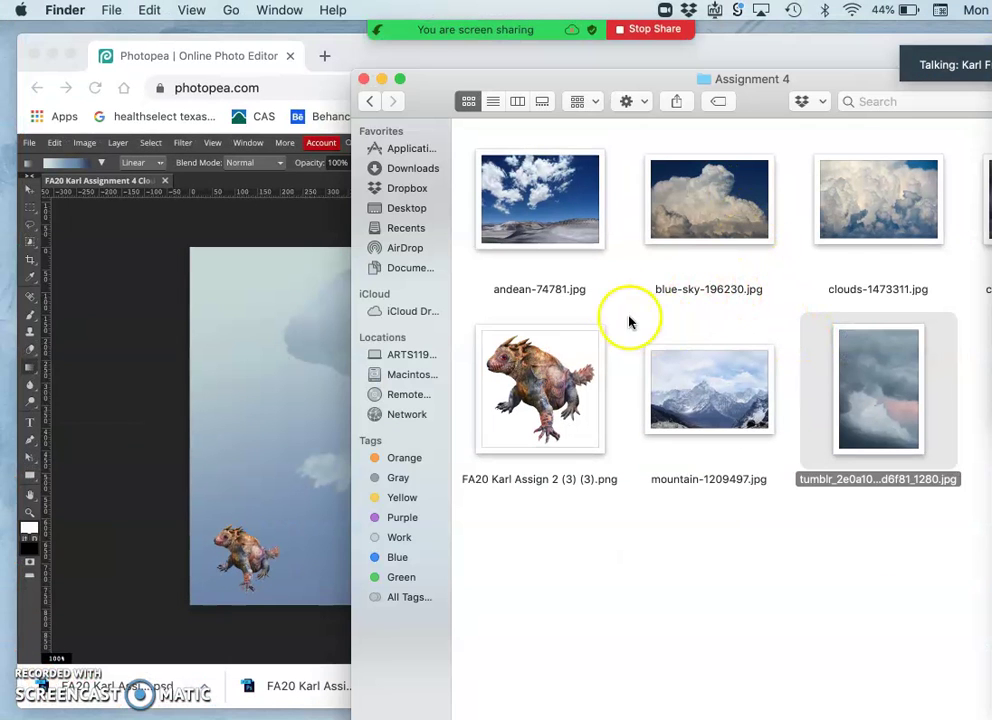
pyautogui.click(535, 177)
pyautogui.moveTo(505, 215); pyautogui.dragTo(321, 379)
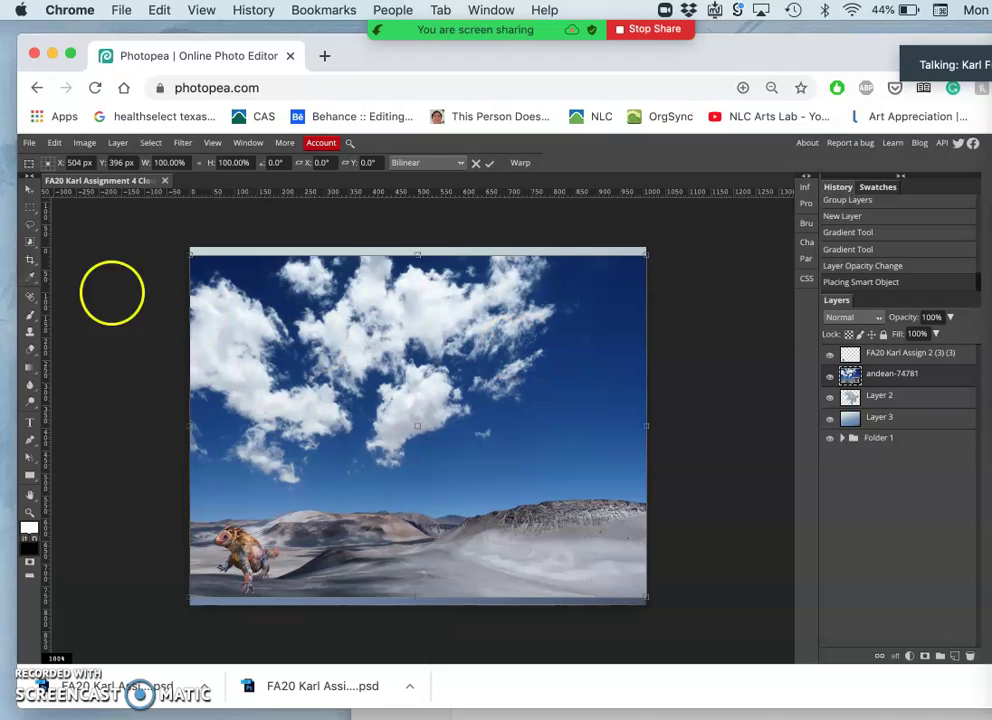
# Confirm the photo's placement, select its dark upper sky with the Magic Wand at tolerance 32, and try to delete it
pyautogui.click(29, 242)
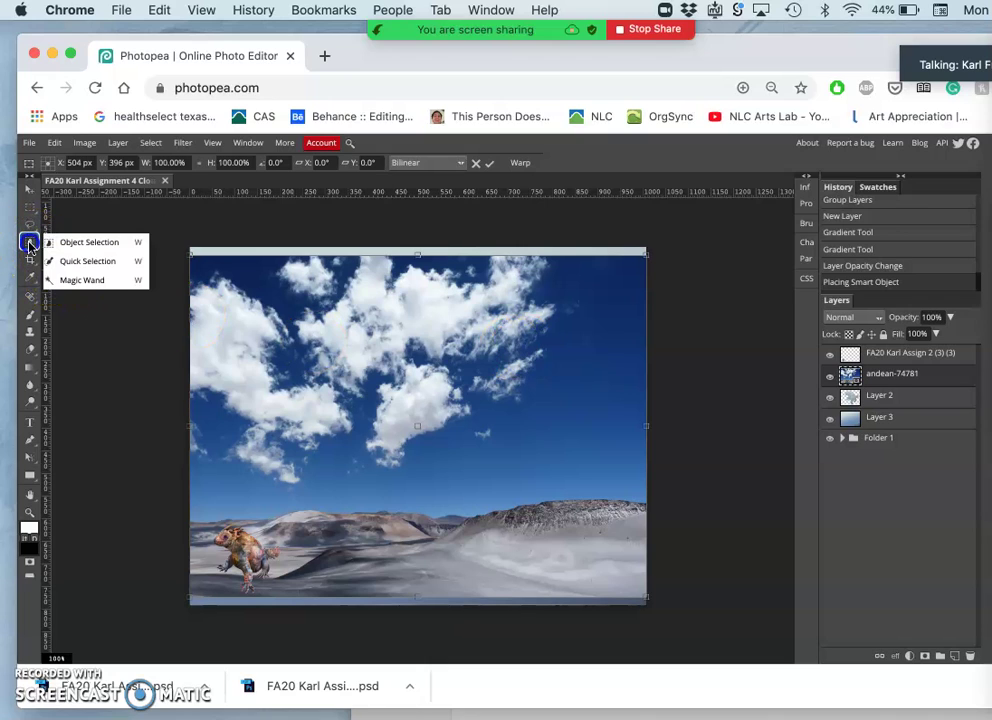
pyautogui.click(84, 280)
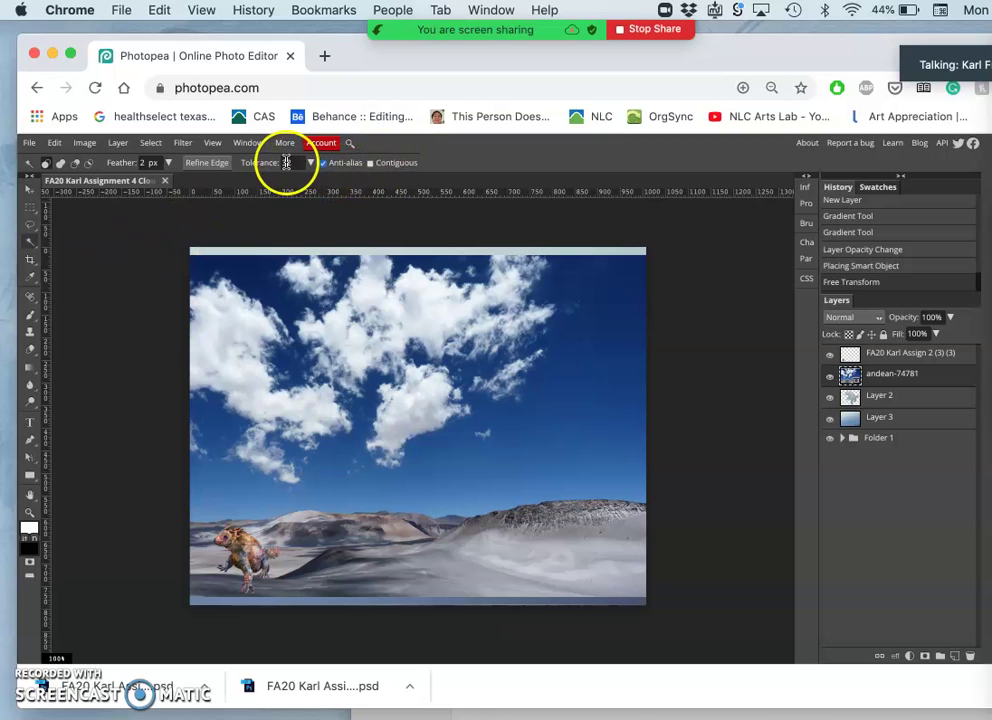
pyautogui.click(268, 290)
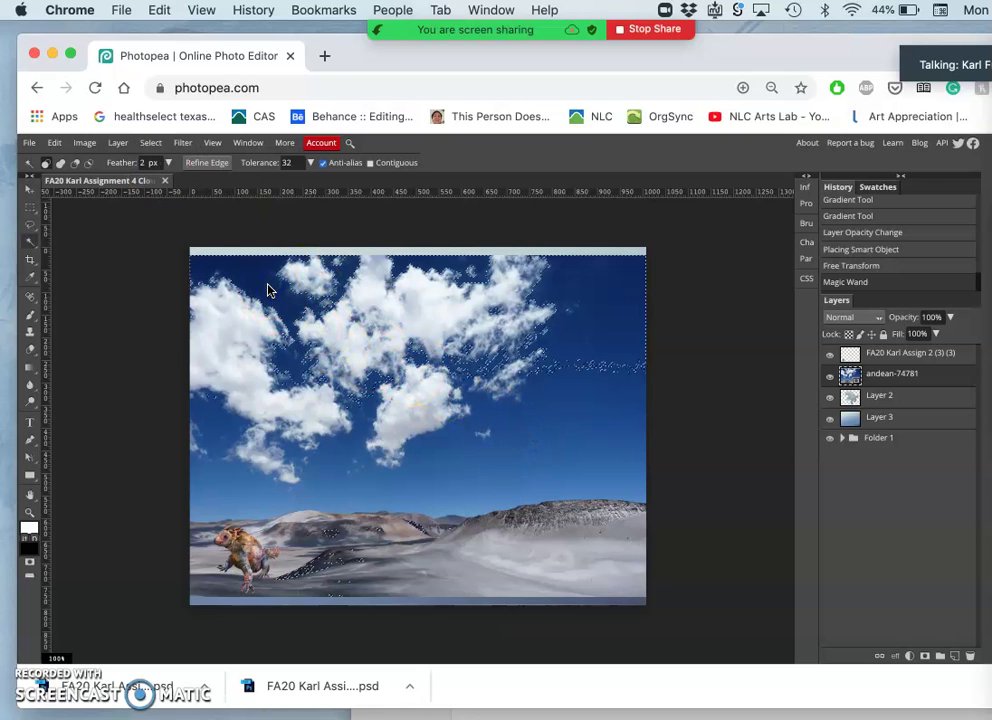
pyautogui.press('Delete')
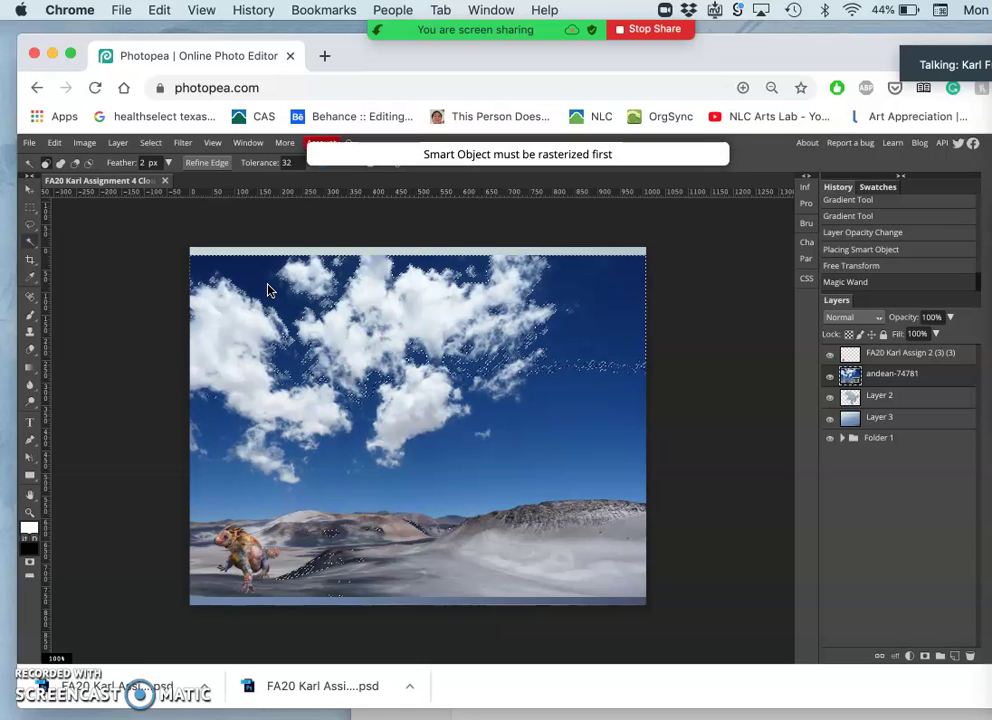
pyautogui.click(617, 424)
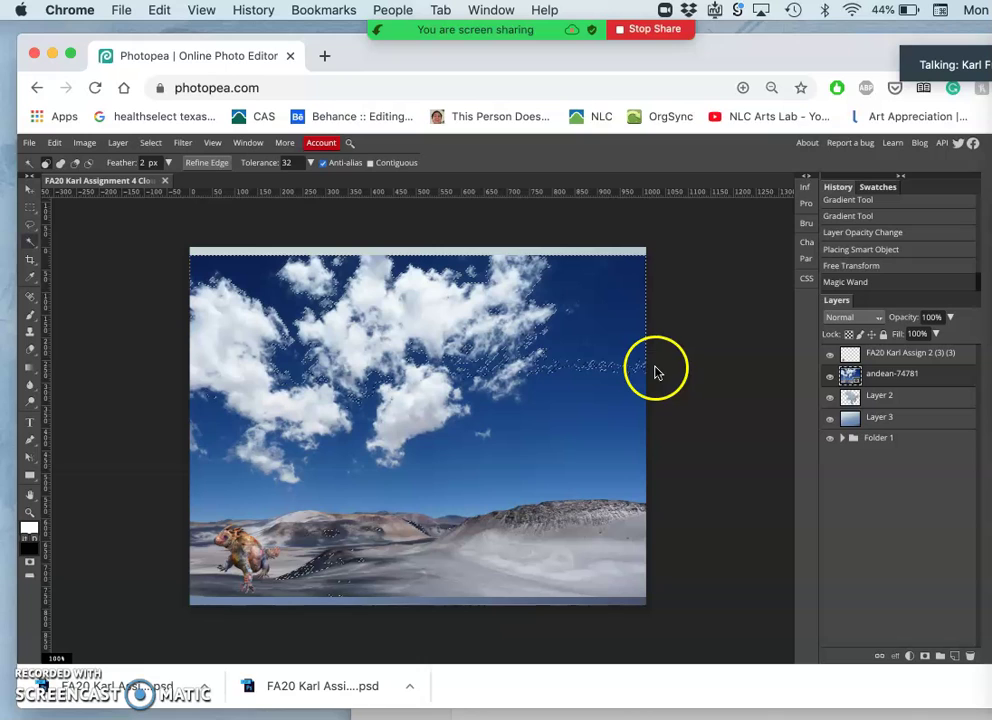
# Rasterize the andean-74781 layer and delete the selected dark upper sky
pyautogui.rightClick(881, 378)
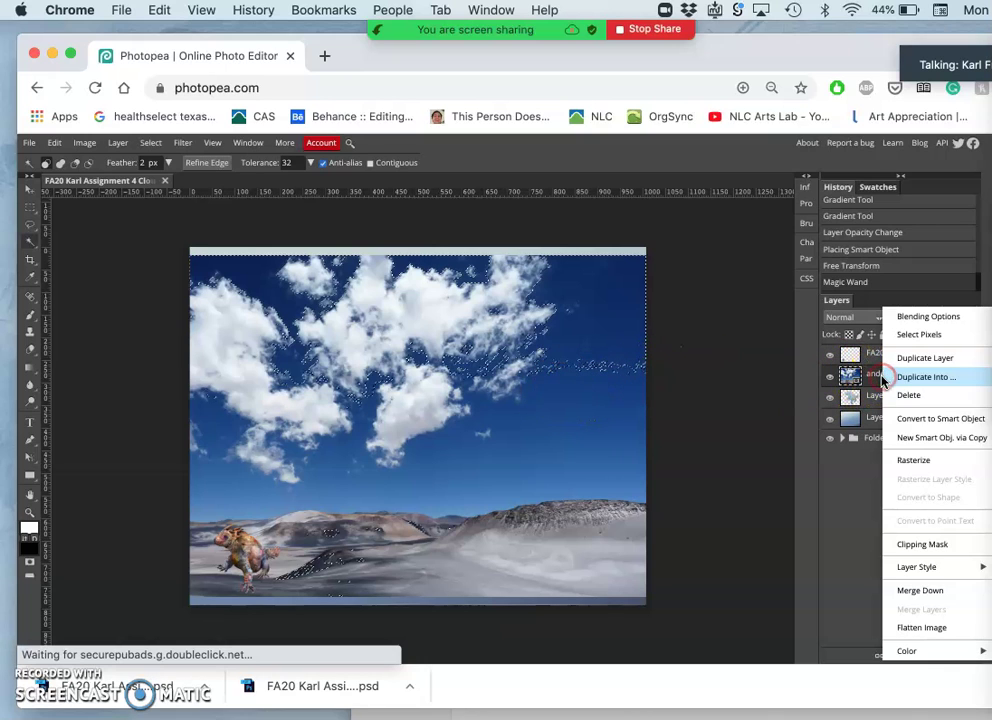
pyautogui.click(905, 460)
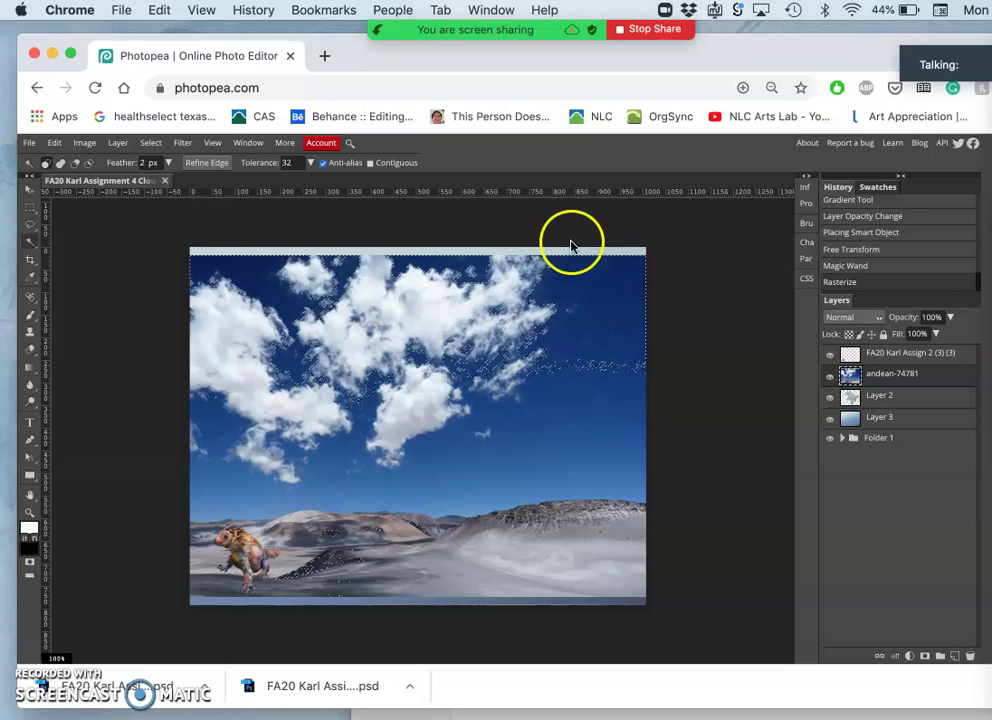
pyautogui.press('Delete')
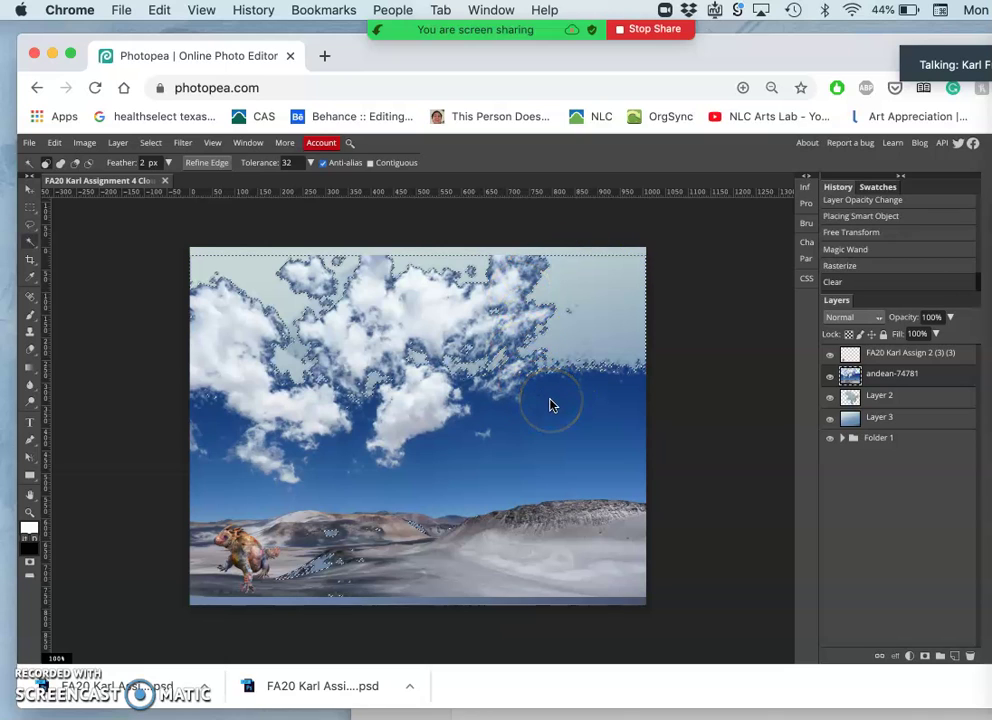
# Select and delete the remaining blue sky bands down to the hills with the Magic Wand, and clear the selection
pyautogui.click(551, 402)
pyautogui.press('Delete')
pyautogui.click(489, 483)
pyautogui.press('Delete')
pyautogui.click(463, 505)
pyautogui.hotkey('ctrl', 'd')
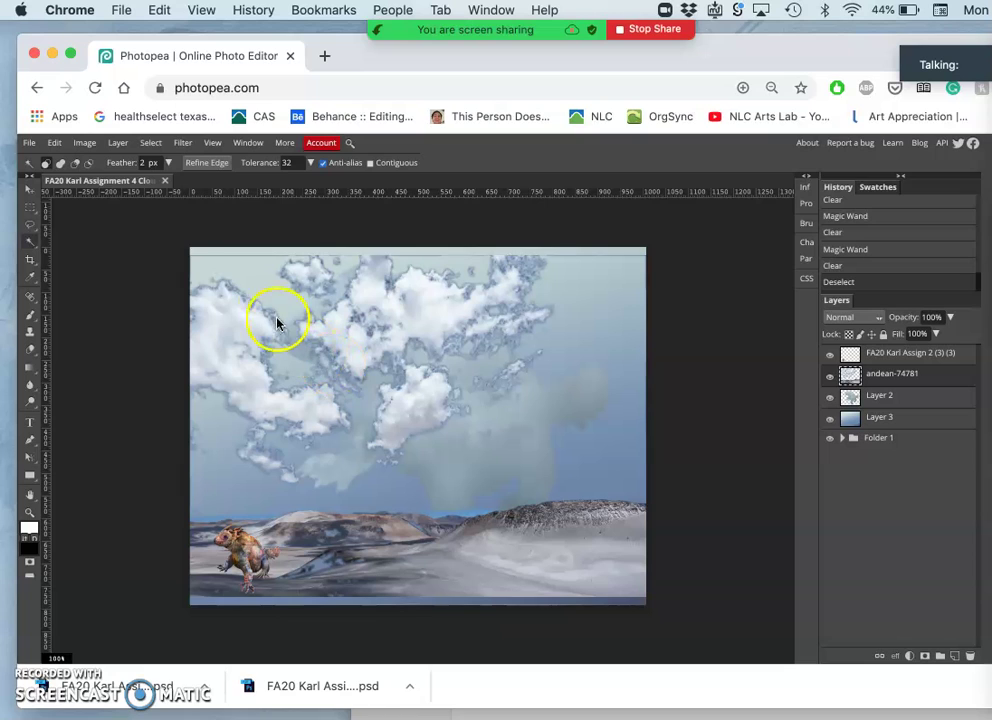
# Set up the Eraser as a soft brush with 0% hardness and a size of 120 px
pyautogui.click(29, 224)
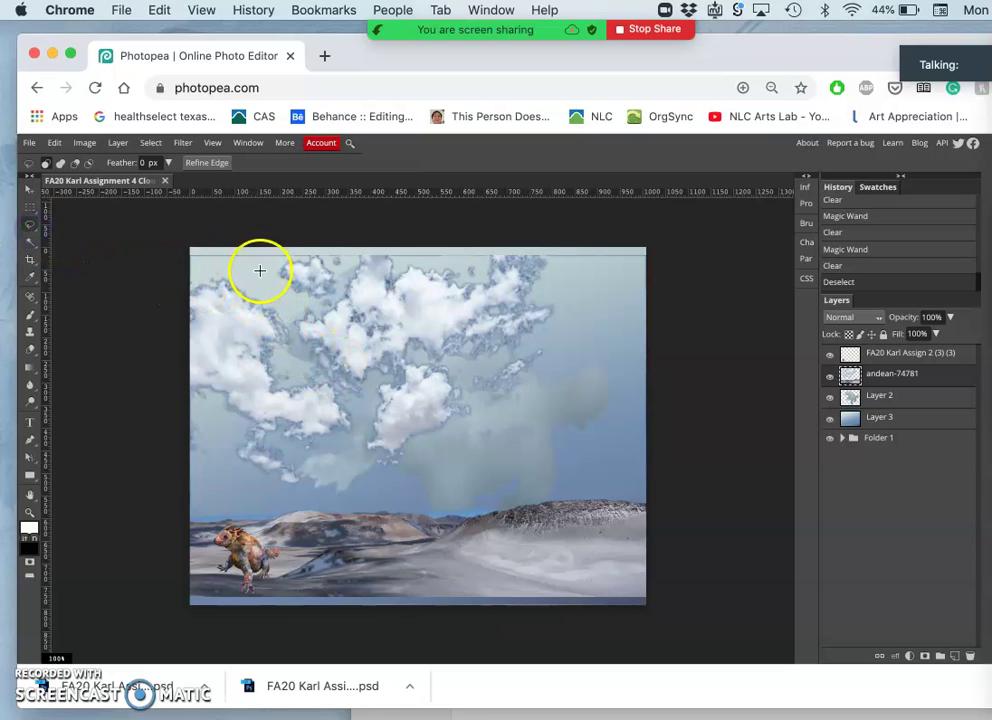
pyautogui.click(256, 274)
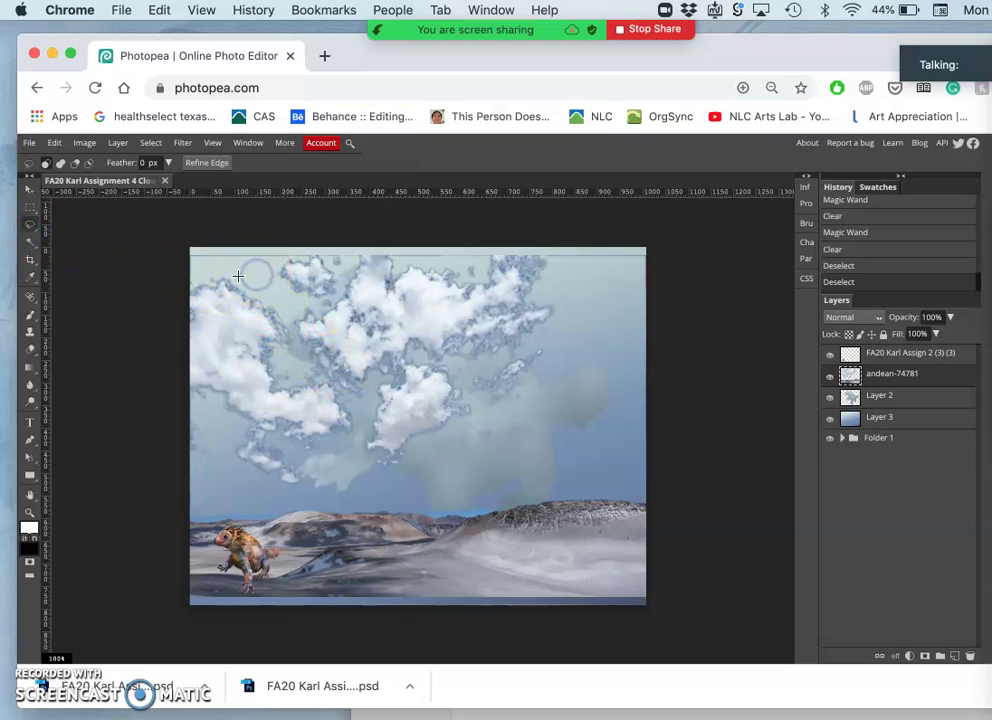
pyautogui.click(31, 347)
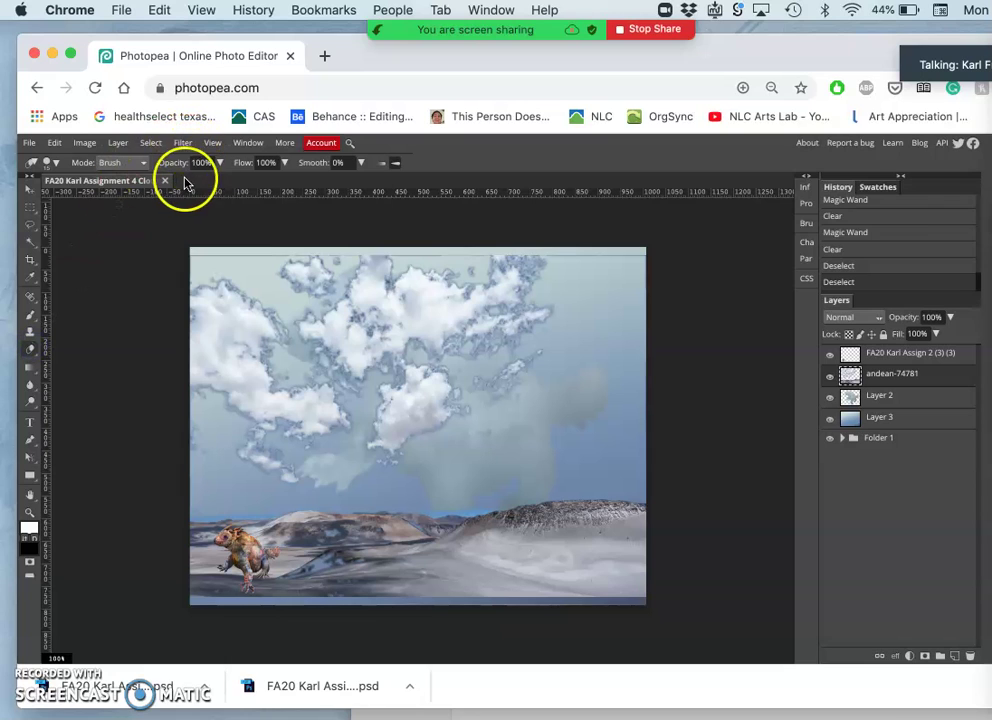
pyautogui.click(55, 165)
pyautogui.moveTo(95, 224); pyautogui.dragTo(178, 228)
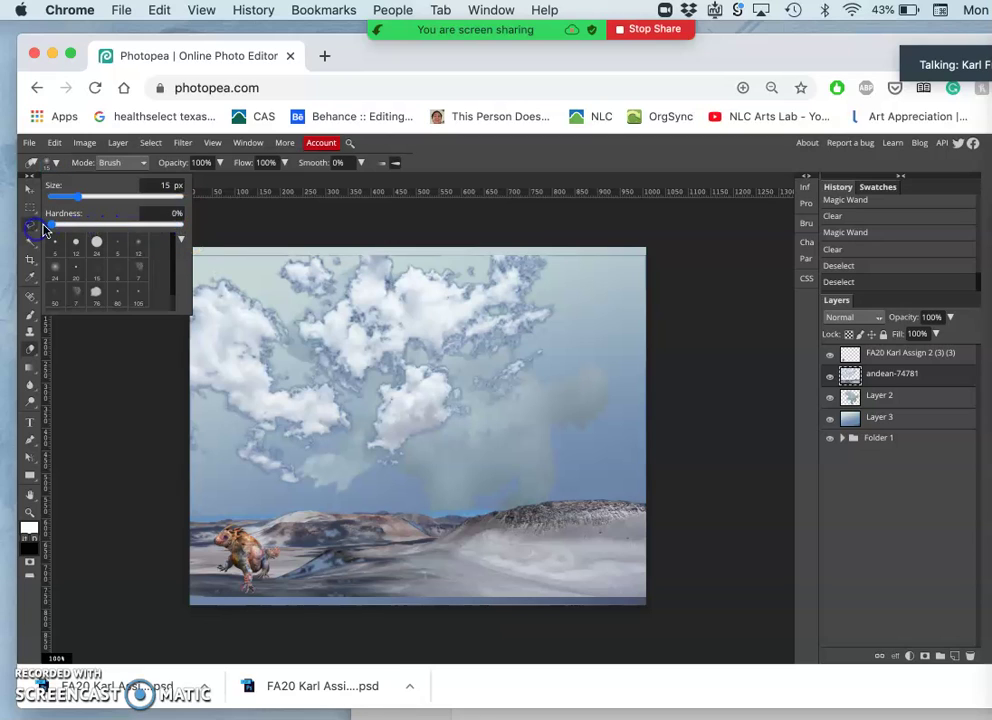
pyautogui.moveTo(122, 196); pyautogui.dragTo(133, 197)
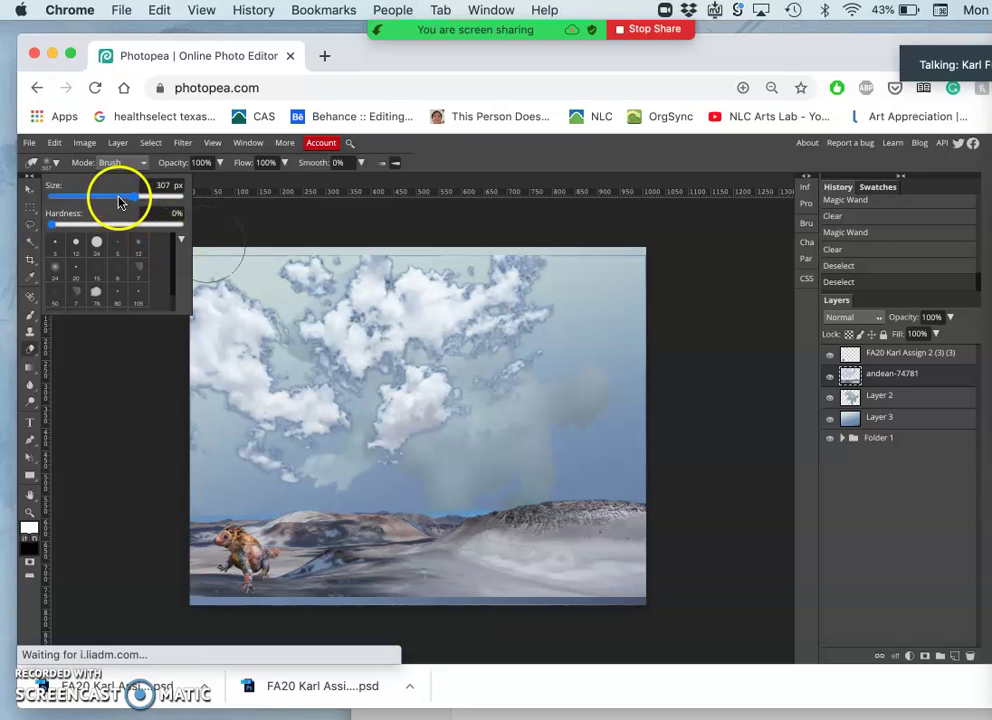
pyautogui.moveTo(117, 201); pyautogui.dragTo(110, 197)
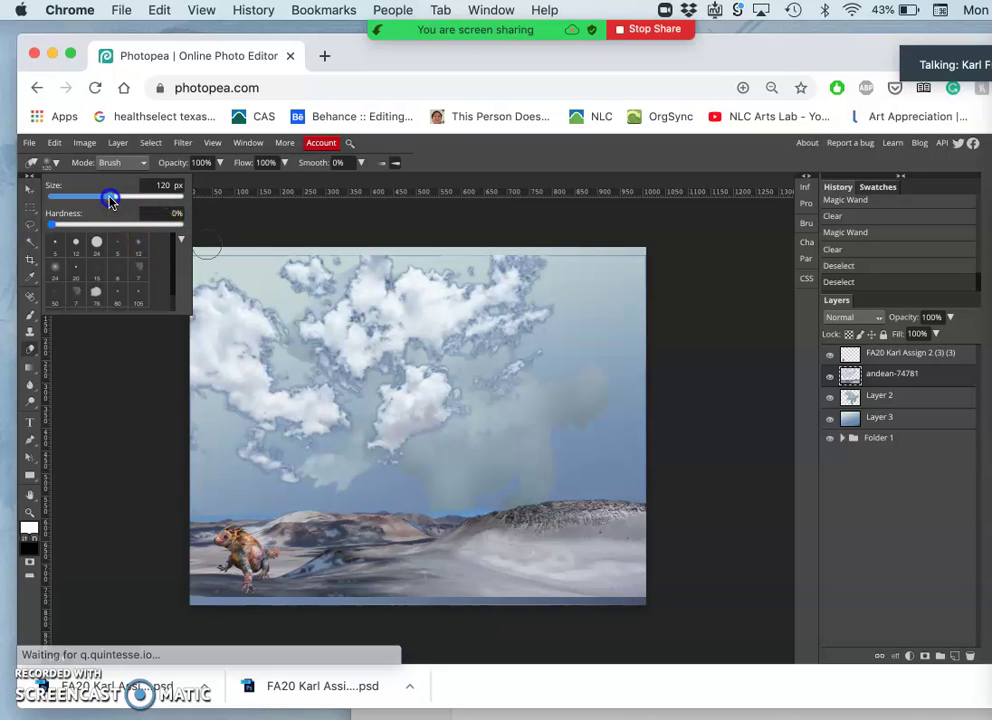
# Erase the photo's hard upper border and the cut-off cloud edges along the canvas's left side on the andean-74781 layer
pyautogui.click(438, 248)
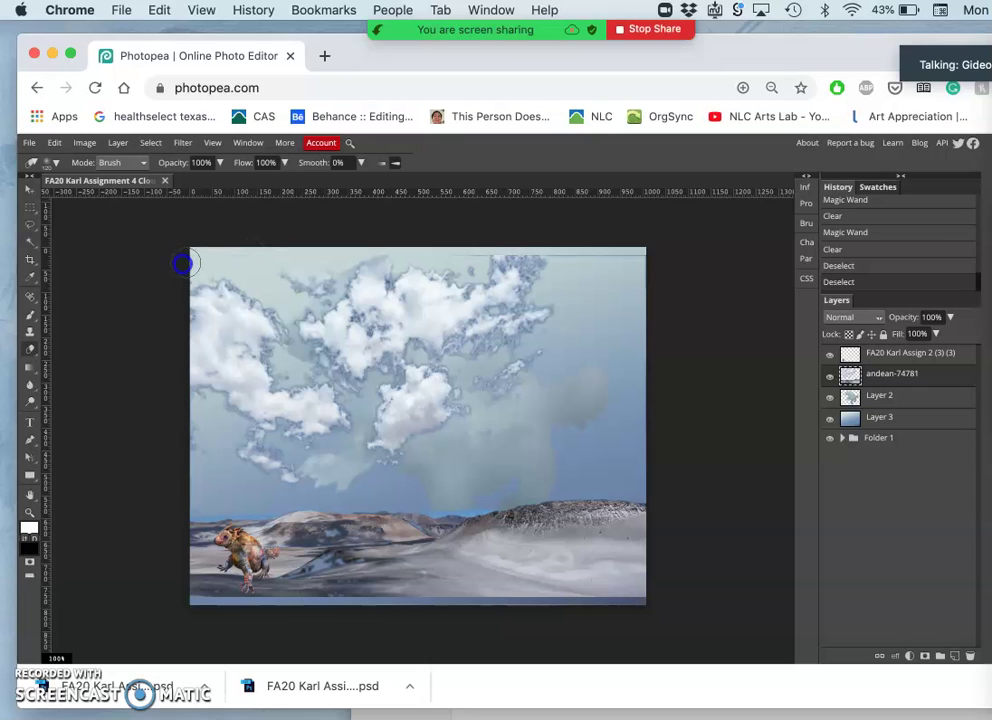
pyautogui.click(295, 300)
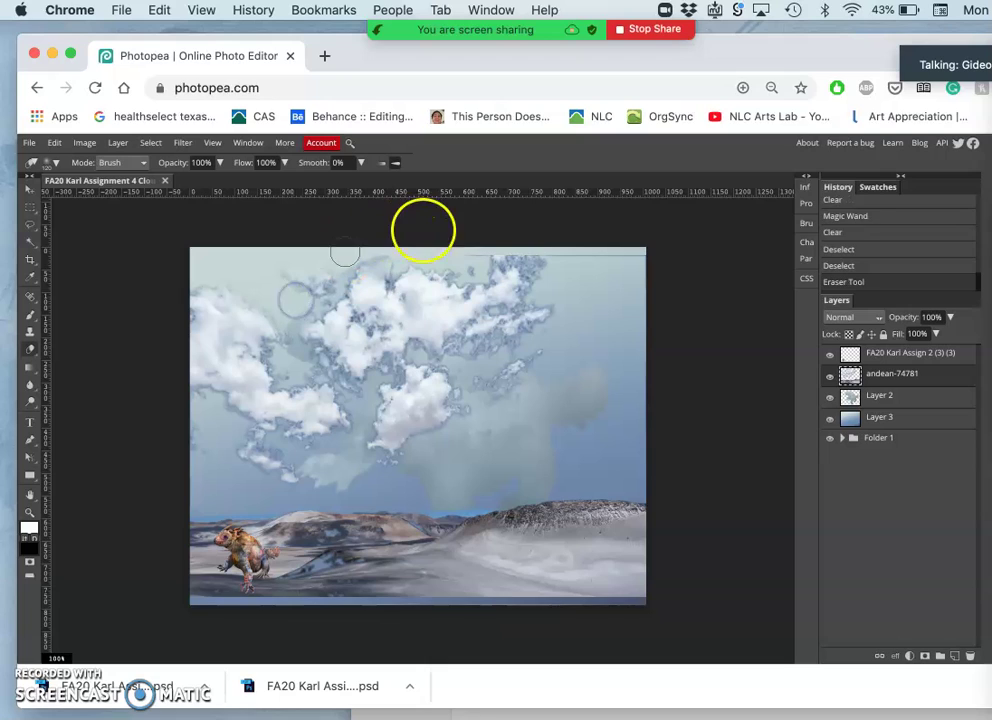
pyautogui.click(472, 251)
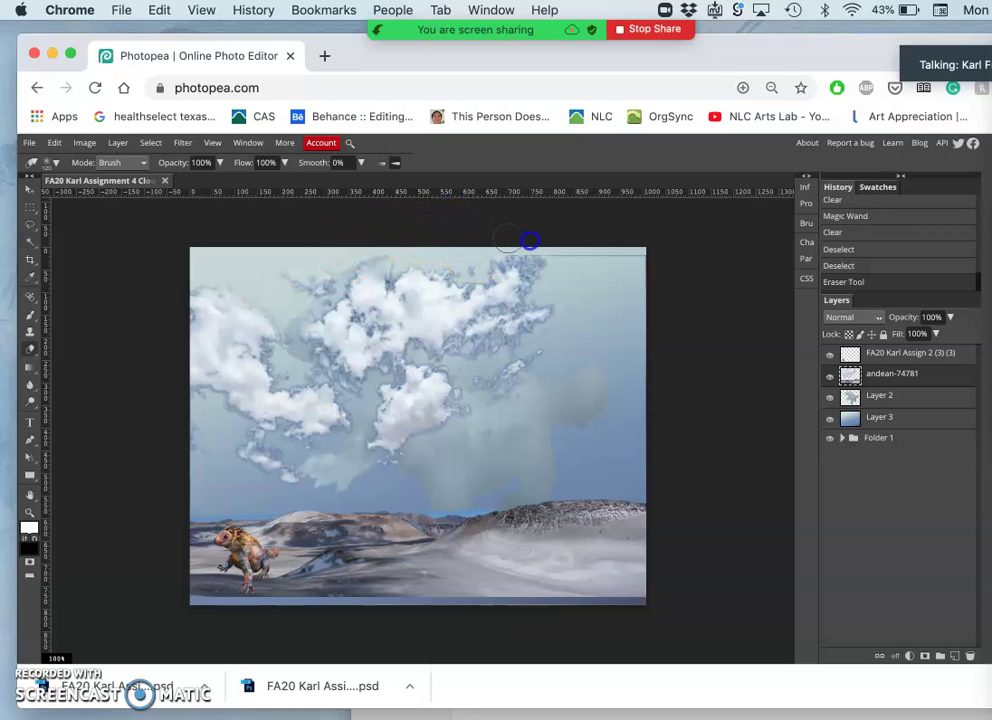
pyautogui.moveTo(587, 259); pyautogui.dragTo(634, 257)
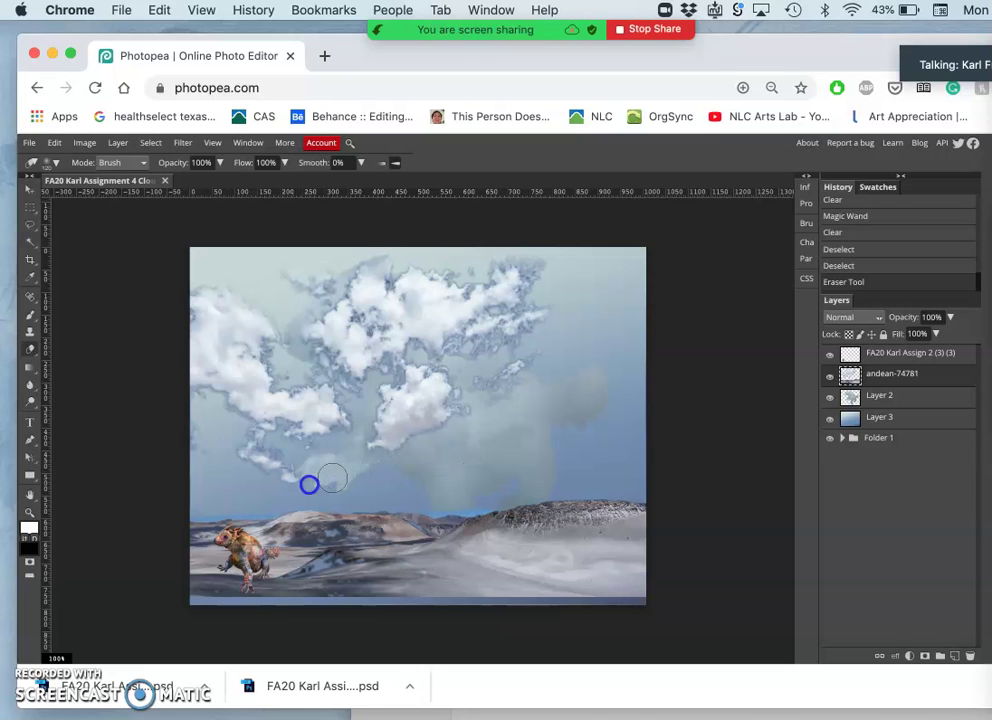
pyautogui.moveTo(306, 486)
pyautogui.mouseDown()
pyautogui.moveTo(270, 483)
pyautogui.moveTo(204, 443)
pyautogui.moveTo(200, 401)
pyautogui.moveTo(173, 353)
pyautogui.mouseUp()
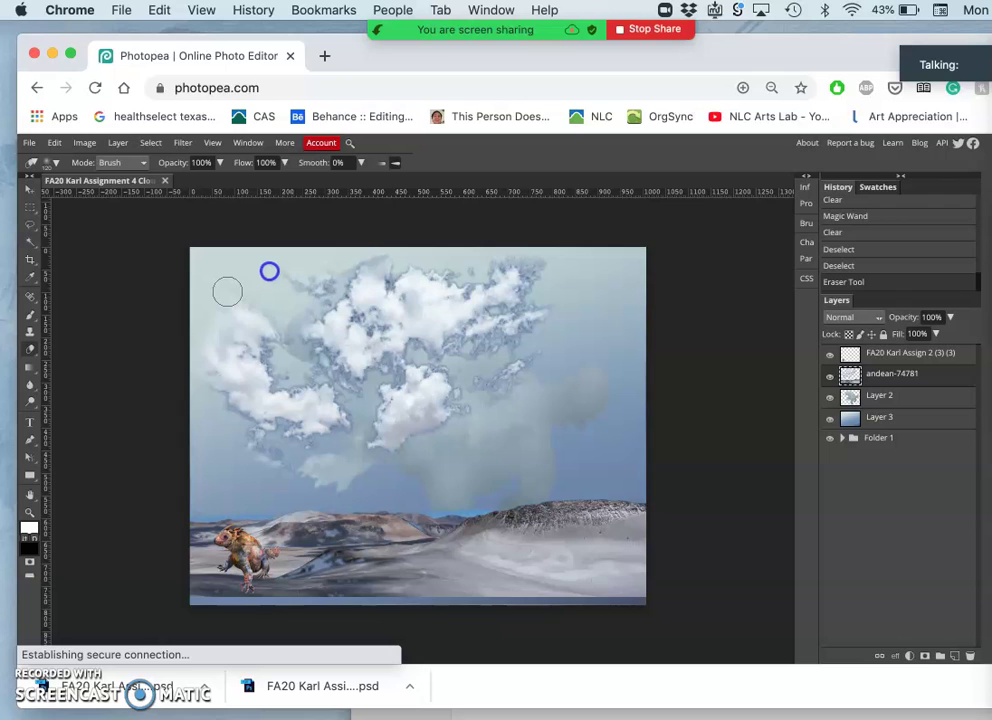
pyautogui.moveTo(279, 272)
pyautogui.mouseDown()
pyautogui.moveTo(353, 263)
pyautogui.moveTo(388, 246)
pyautogui.moveTo(427, 255)
pyautogui.moveTo(291, 341)
pyautogui.moveTo(301, 309)
pyautogui.moveTo(289, 342)
pyautogui.moveTo(304, 303)
pyautogui.moveTo(317, 295)
pyautogui.moveTo(324, 304)
pyautogui.moveTo(348, 250)
pyautogui.mouseUp()
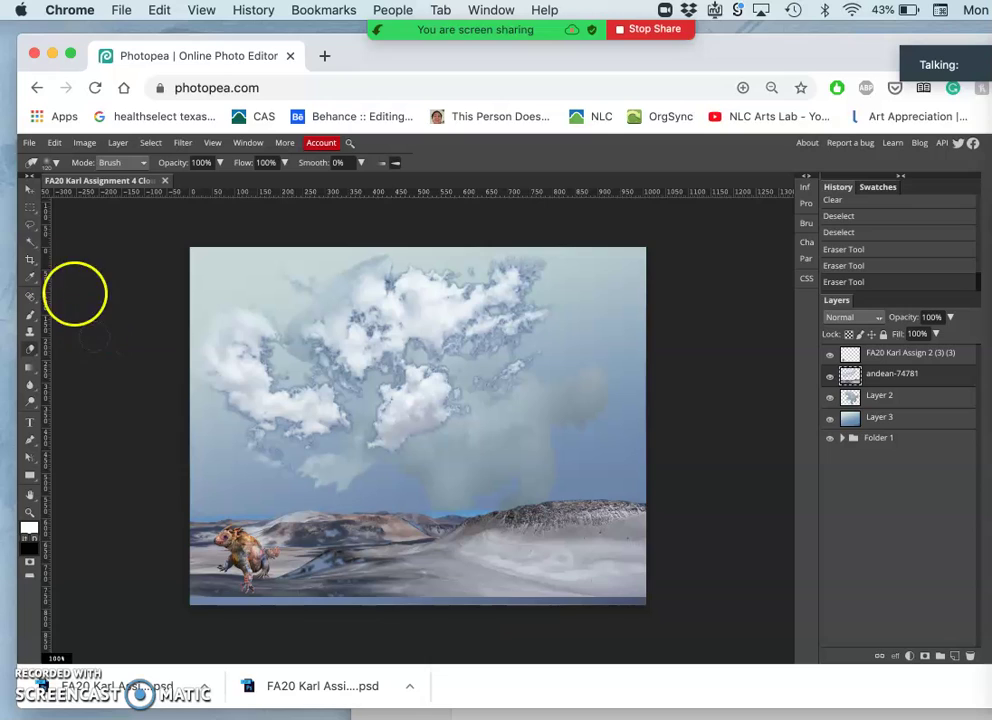
# Select the whole desert landscape below the clouds with the Lasso and delete it from the andean-74781 layer
pyautogui.click(29, 223)
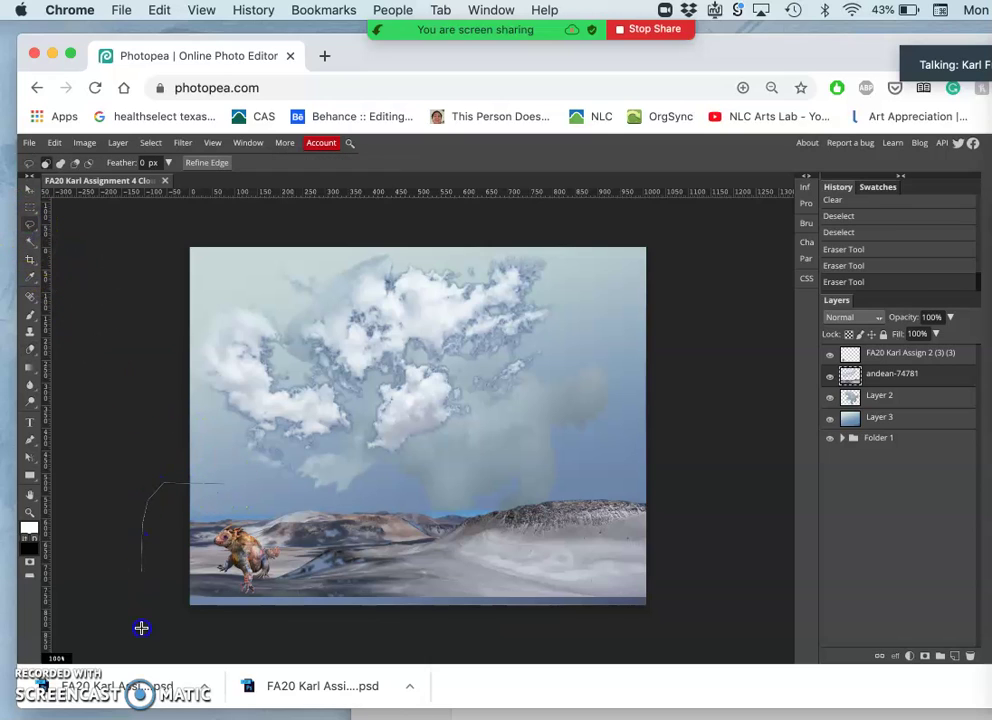
pyautogui.moveTo(410, 638)
pyautogui.mouseDown()
pyautogui.moveTo(545, 658)
pyautogui.moveTo(580, 652)
pyautogui.mouseUp()
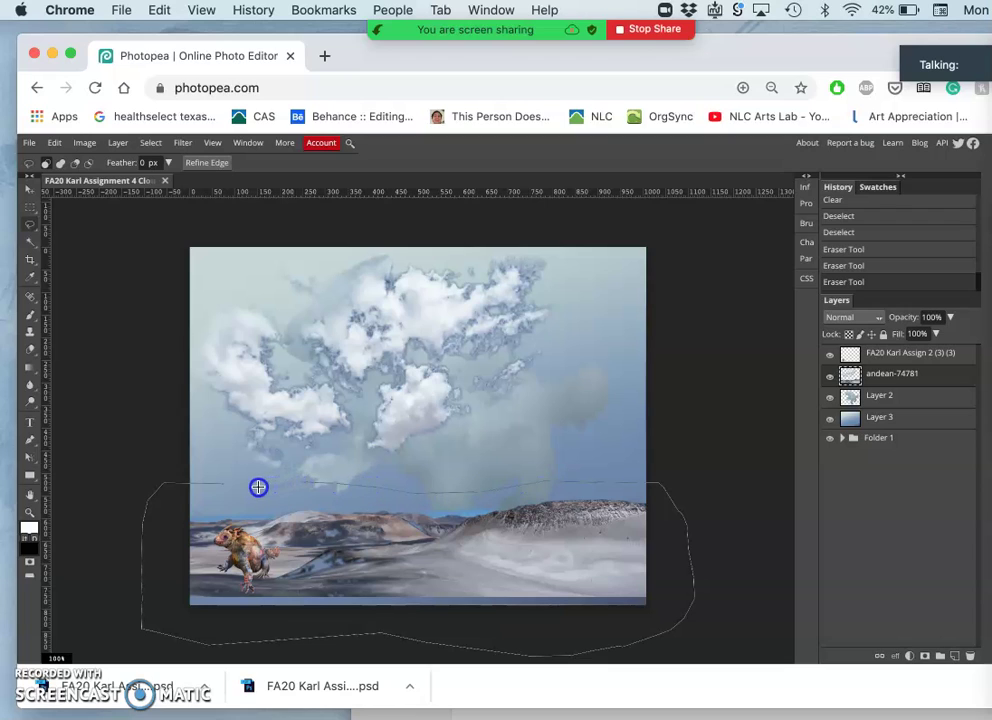
pyautogui.moveTo(258, 487); pyautogui.dragTo(258, 487)
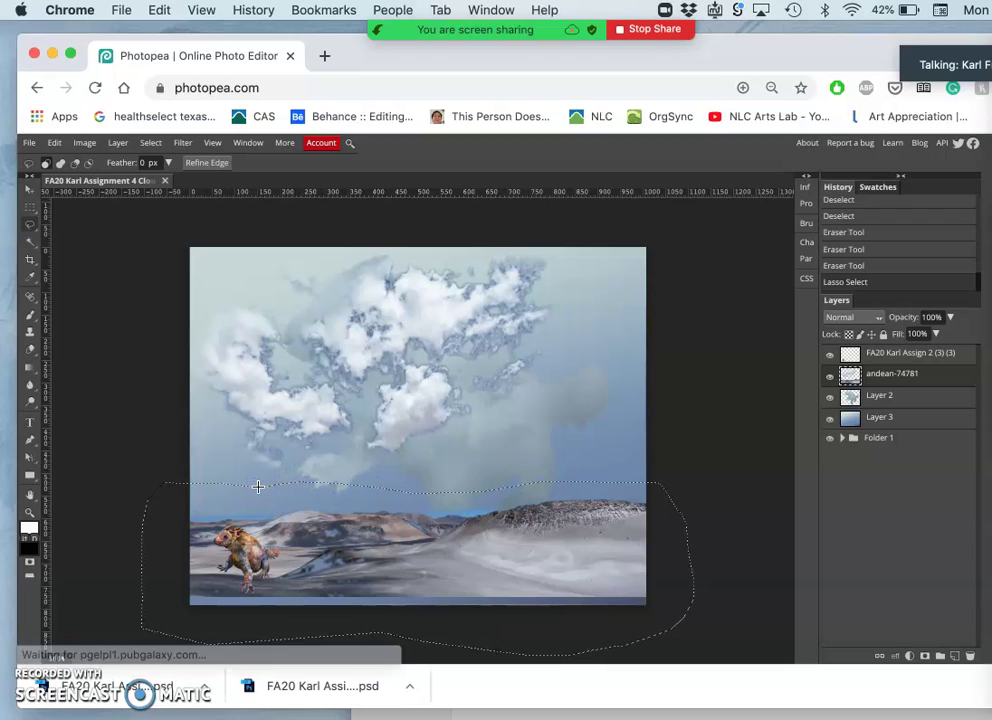
pyautogui.press('Delete')
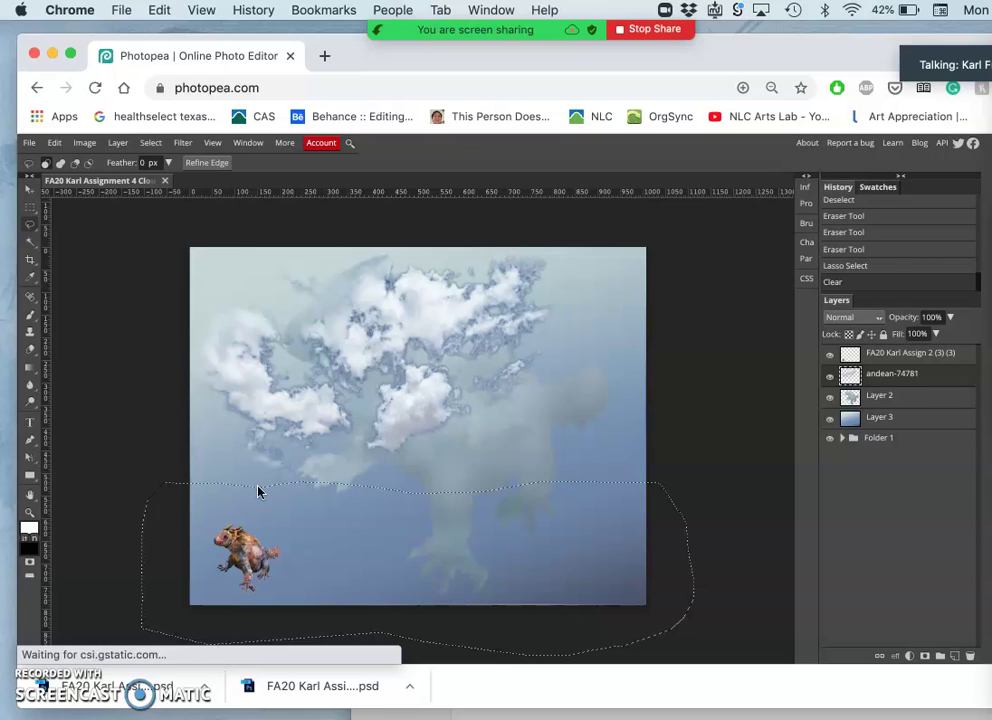
# Clear the selection, then select the blue fringe around the clouds with the Magic Wand at tolerance 32 and delete it repeatedly
pyautogui.scroll(5, 258, 487)
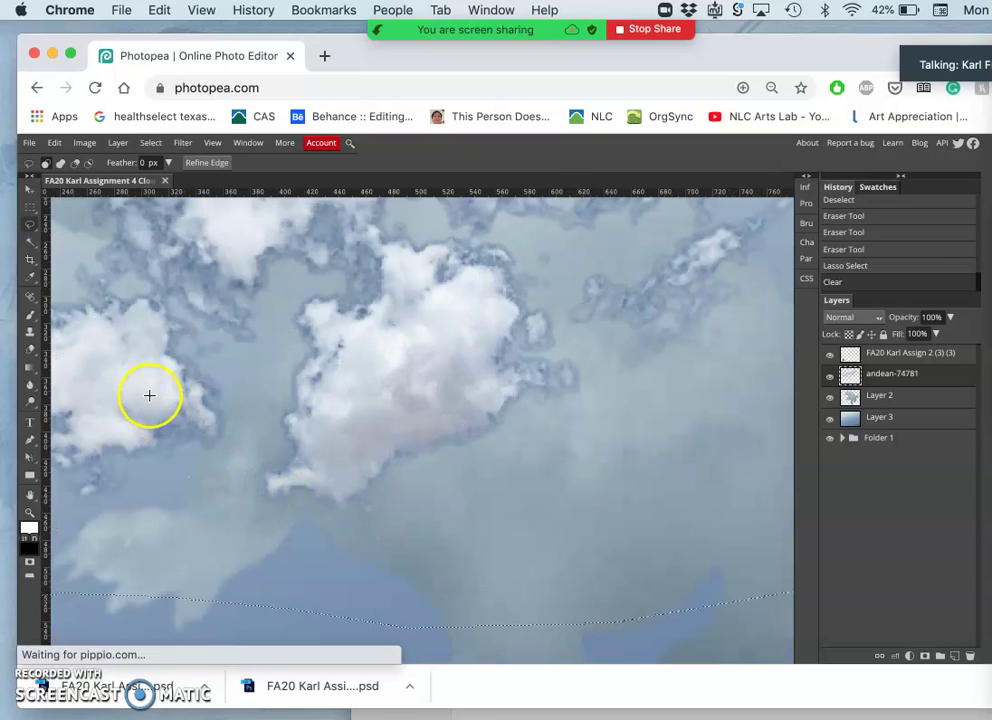
pyautogui.click(31, 225)
pyautogui.moveTo(210, 331); pyautogui.dragTo(210, 331)
pyautogui.click(210, 331)
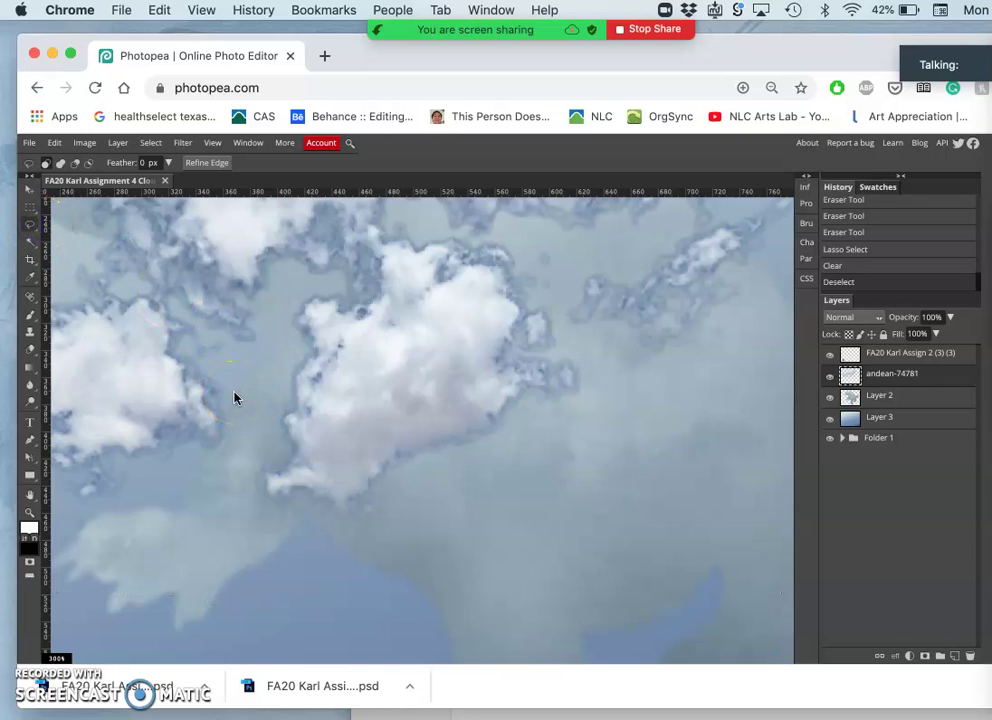
pyautogui.hotkey('ctrl', '+')
pyautogui.click(29, 241)
pyautogui.click(270, 305)
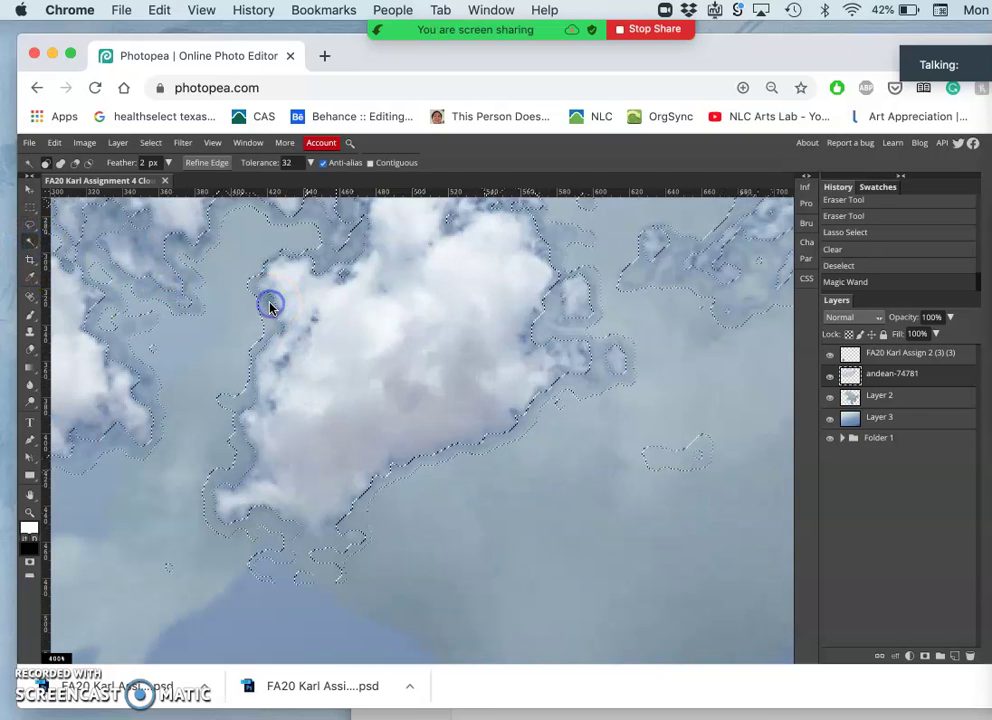
pyautogui.press('Delete')
pyautogui.press('Delete')
pyautogui.press('Delete')
pyautogui.click(522, 343)
pyautogui.press('Delete')
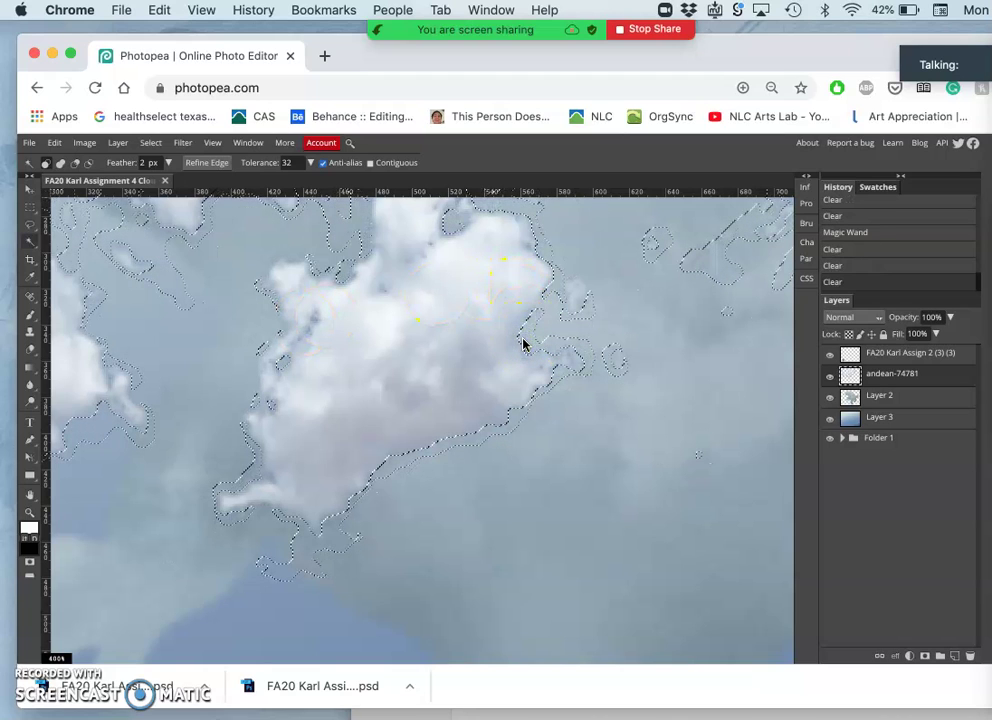
# Inspect the cleaned cloud outlines up to the canvas's upper edge with a fresh Magic Wand selection, and clear that selection
pyautogui.click(598, 348)
pyautogui.scroll(2, 595, 351)
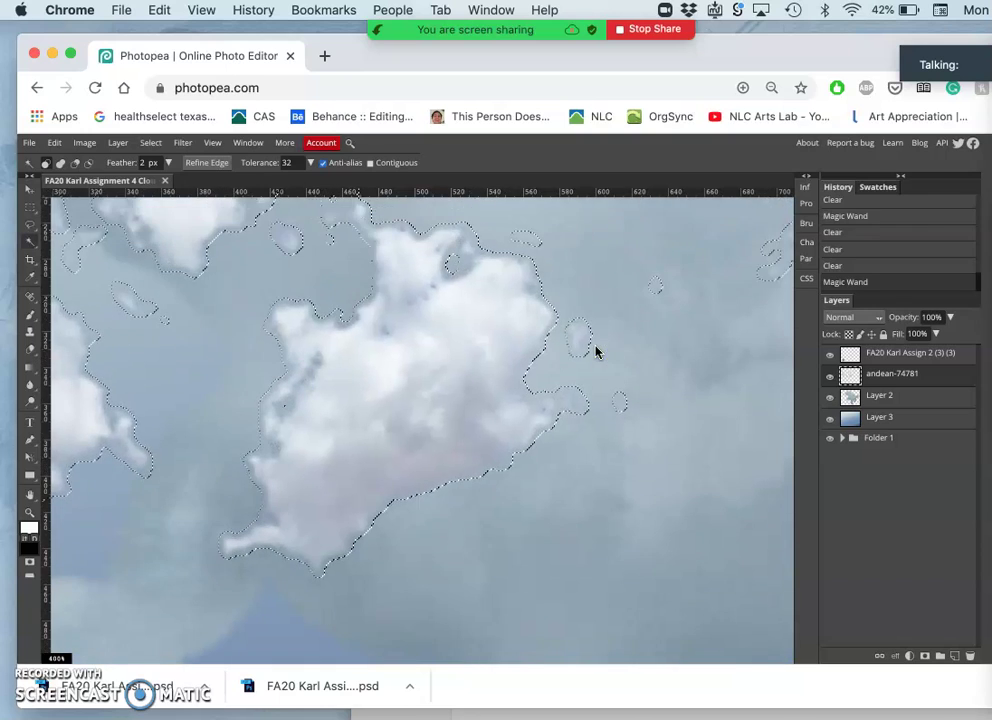
pyautogui.scroll(5, 595, 351)
pyautogui.hscroll(-3, 595, 351)
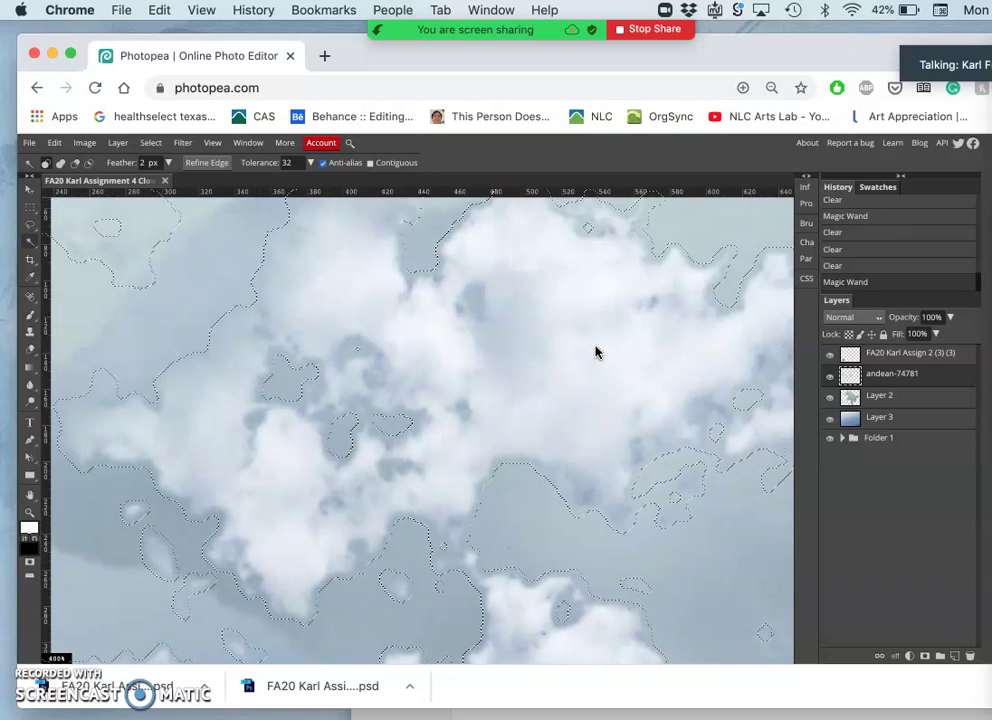
pyautogui.scroll(5, 596, 351)
pyautogui.hscroll(-3, 596, 351)
pyautogui.click(519, 416)
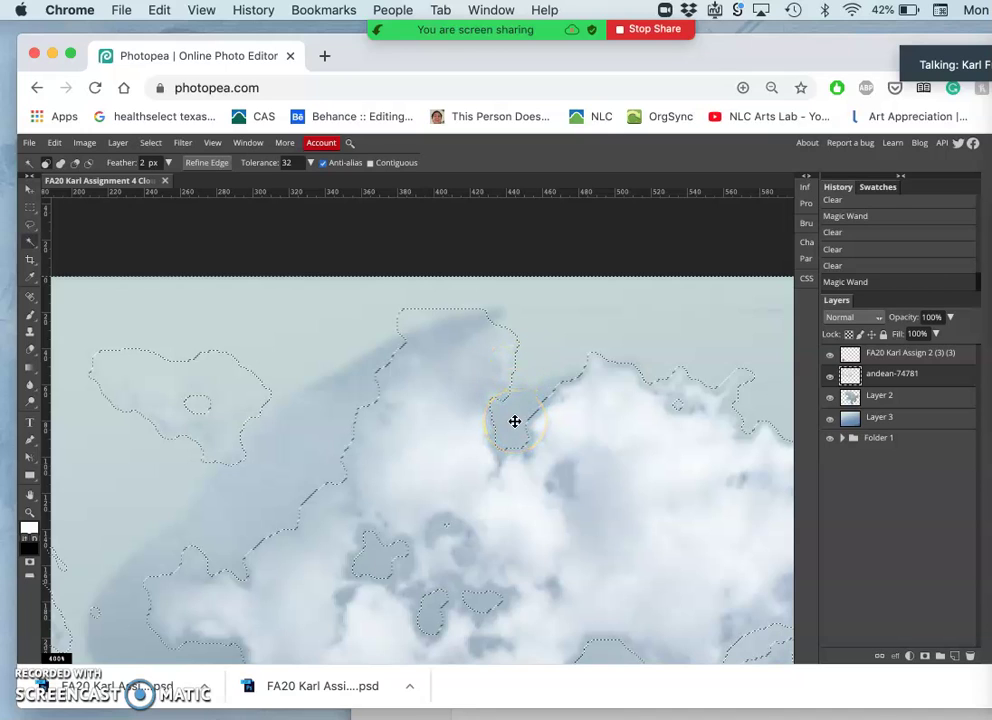
pyautogui.click(515, 421)
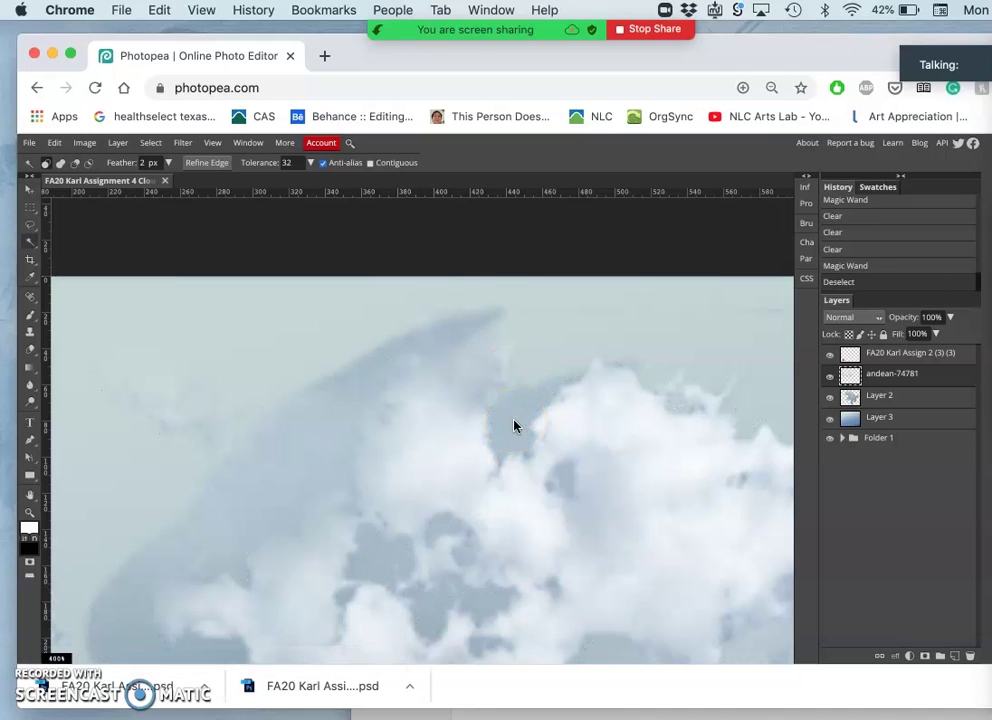
# Move the andean-74781 clouds down and to the right so they lie over the creature silhouette's body
pyautogui.scroll(-3, 494, 466)
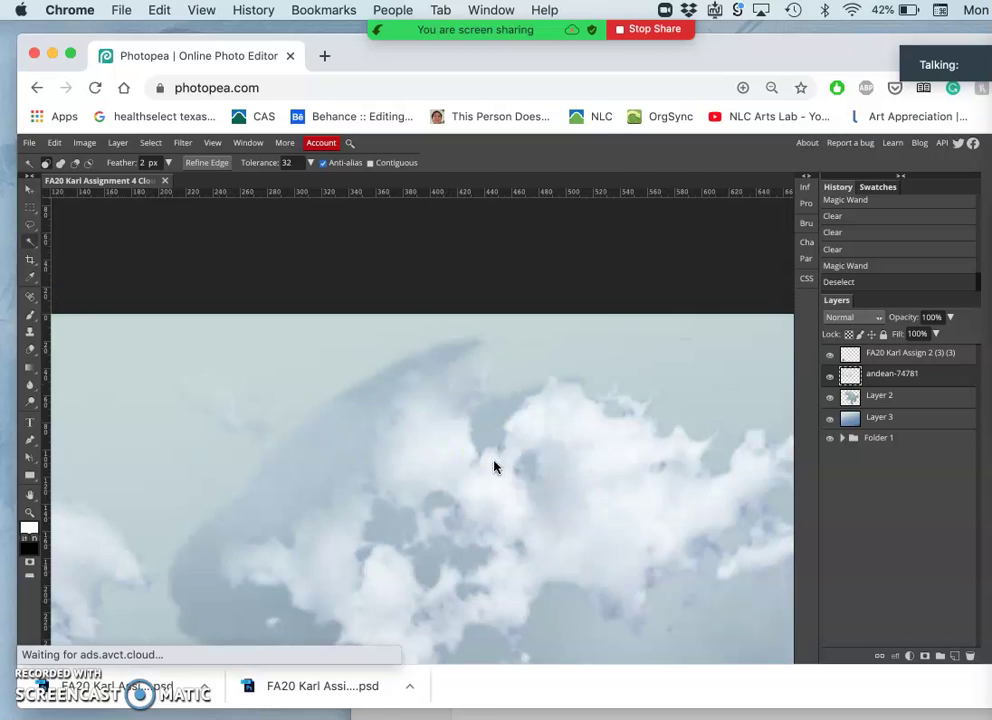
pyautogui.scroll(-2, 494, 466)
pyautogui.click(445, 399)
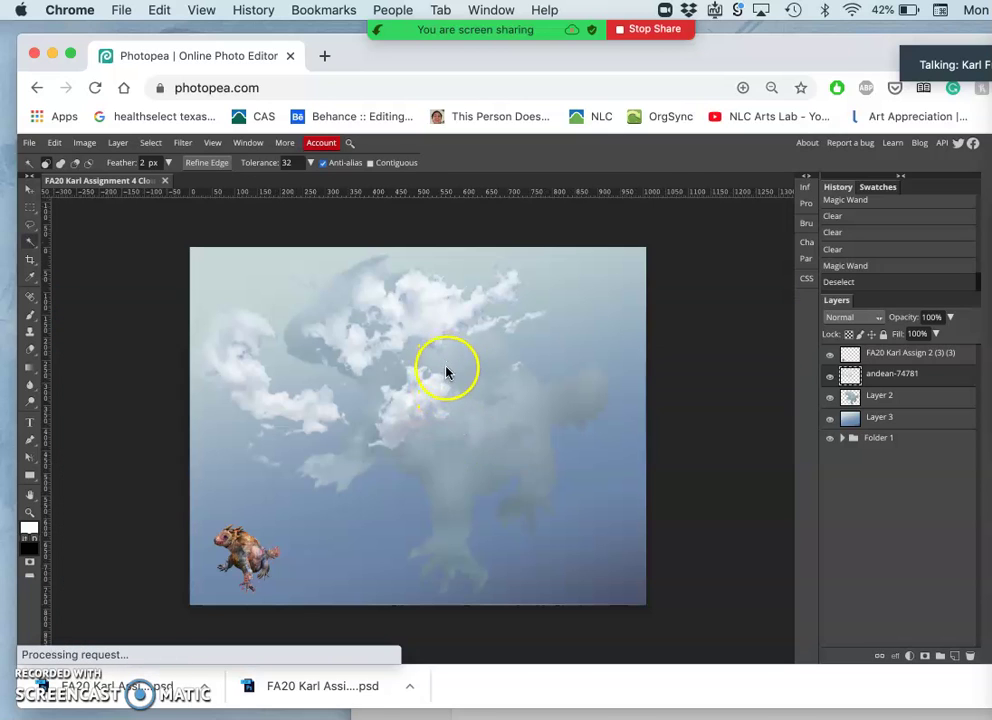
pyautogui.click(32, 190)
pyautogui.moveTo(405, 310); pyautogui.dragTo(472, 381)
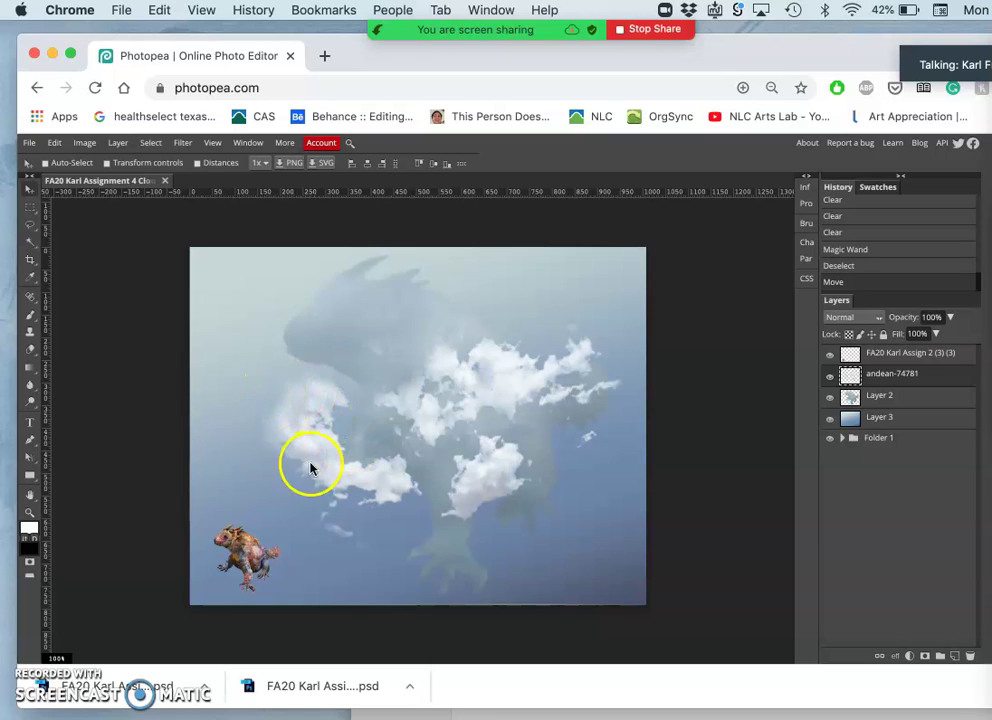
# Soften the outer edges of the moved clouds with the Eraser and set the andean-74781 layer's opacity to 58%
pyautogui.click(30, 349)
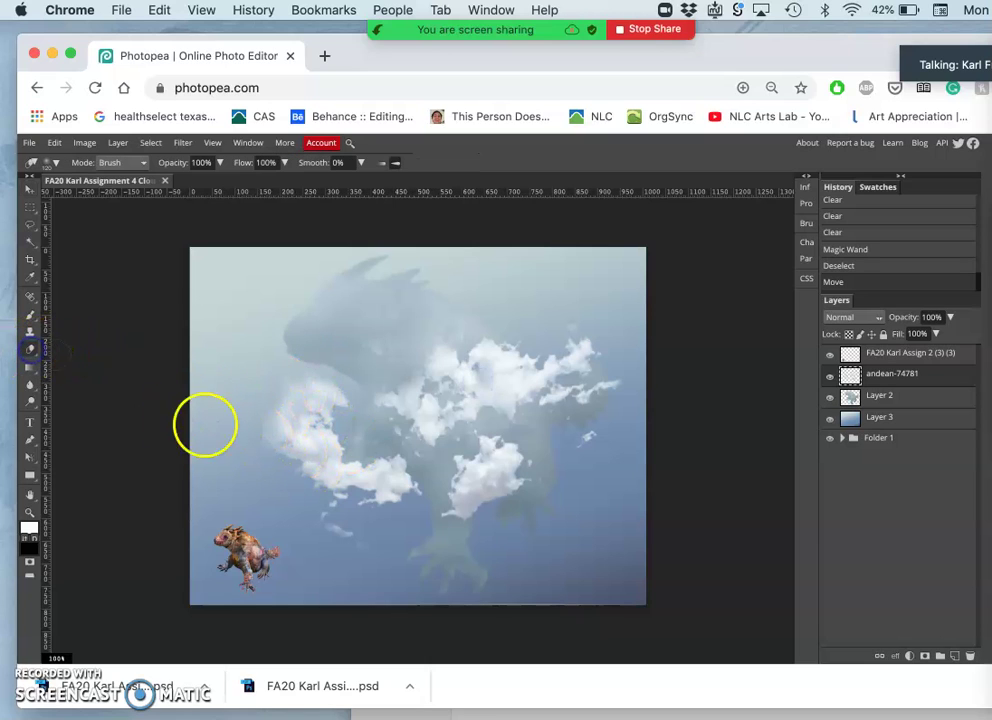
pyautogui.click(253, 455)
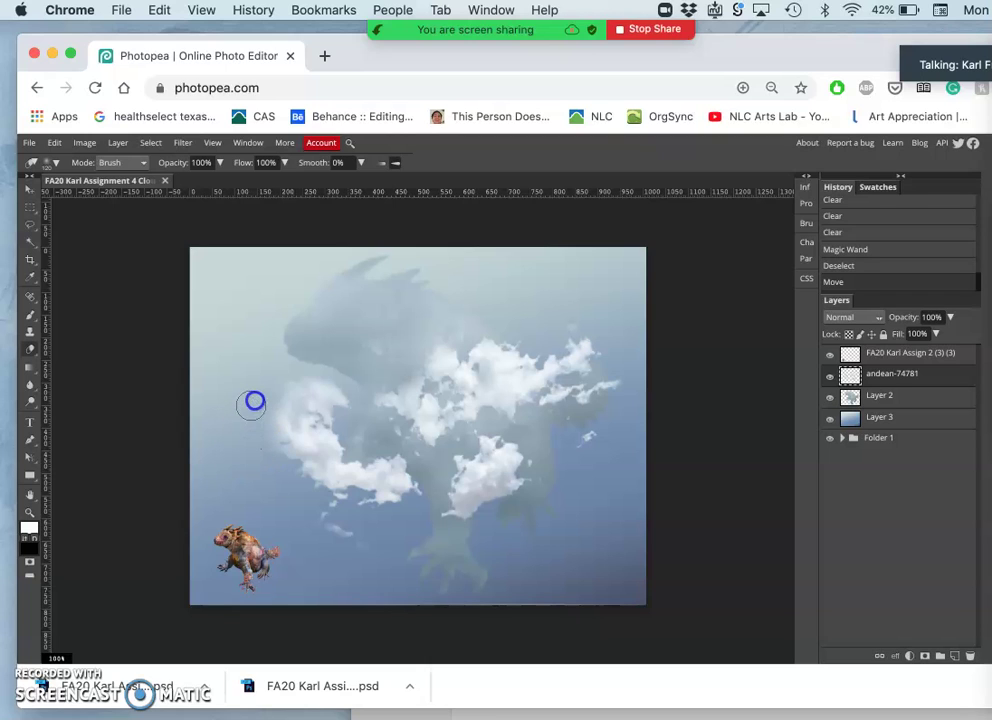
pyautogui.moveTo(255, 401)
pyautogui.mouseDown()
pyautogui.moveTo(305, 445)
pyautogui.moveTo(347, 515)
pyautogui.moveTo(421, 504)
pyautogui.moveTo(553, 436)
pyautogui.mouseUp()
pyautogui.click(950, 317)
pyautogui.moveTo(950, 336); pyautogui.dragTo(936, 336)
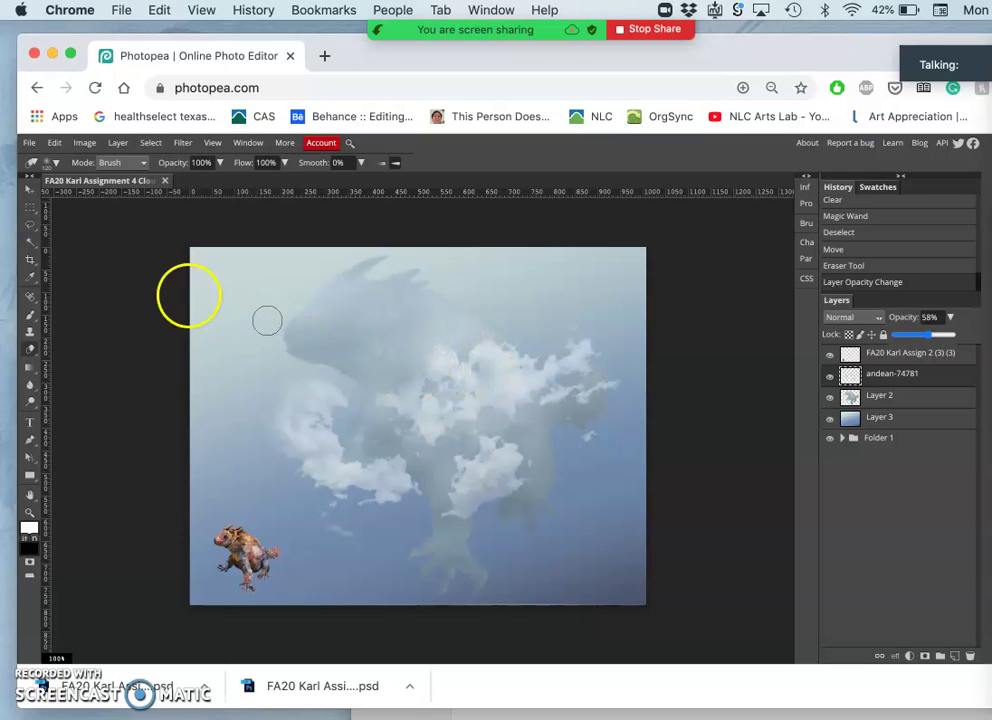
# Lasso the curved cloud below the creature's head and copy it to a new layer
pyautogui.click(30, 222)
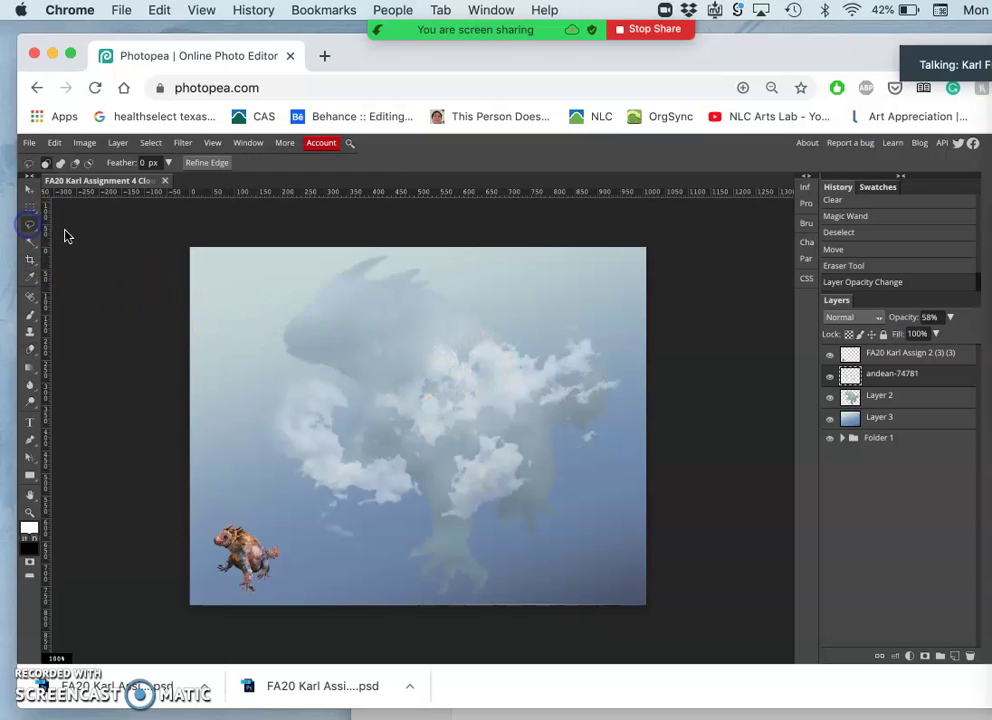
pyautogui.moveTo(366, 398)
pyautogui.mouseDown()
pyautogui.moveTo(298, 354)
pyautogui.moveTo(272, 374)
pyautogui.moveTo(256, 411)
pyautogui.moveTo(276, 506)
pyautogui.moveTo(325, 555)
pyautogui.moveTo(363, 566)
pyautogui.mouseUp()
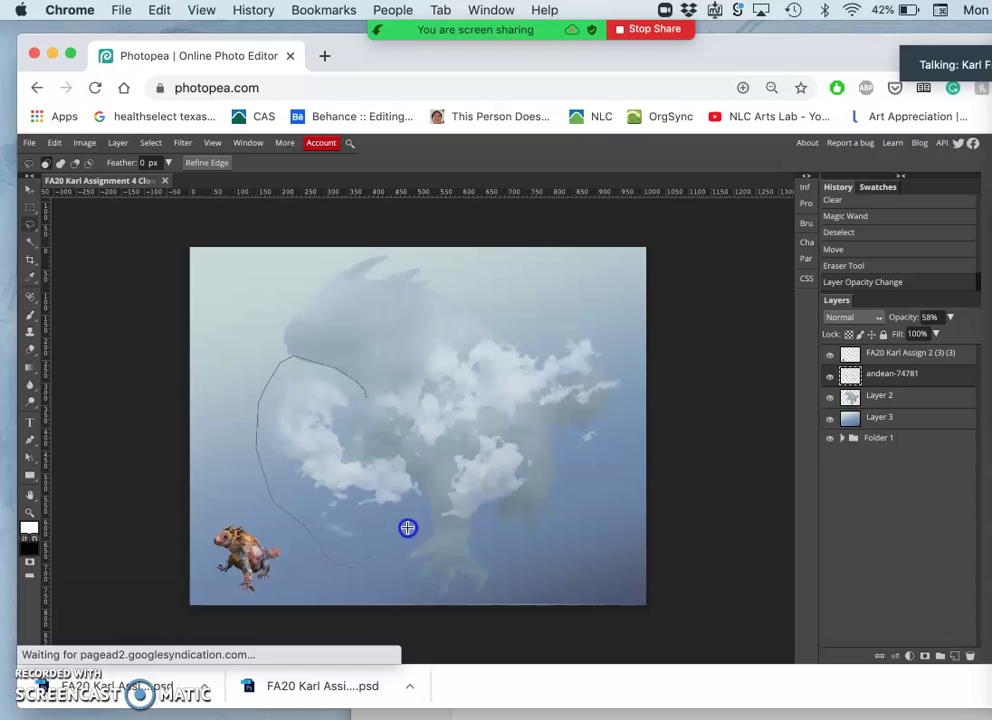
pyautogui.moveTo(411, 526); pyautogui.dragTo(433, 498)
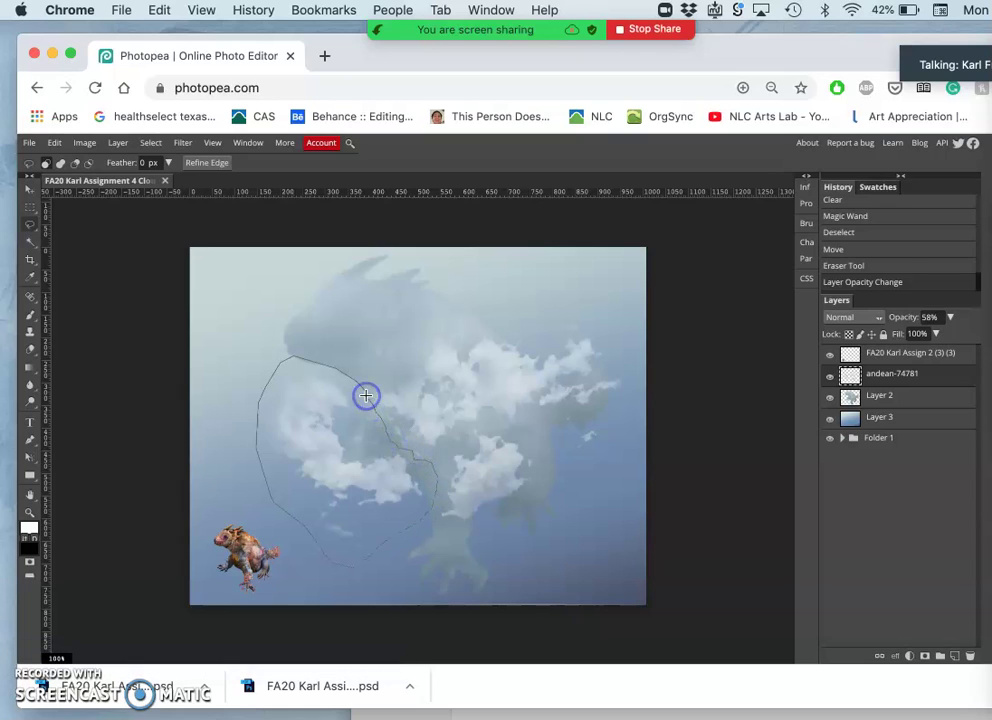
pyautogui.moveTo(366, 396); pyautogui.dragTo(366, 396)
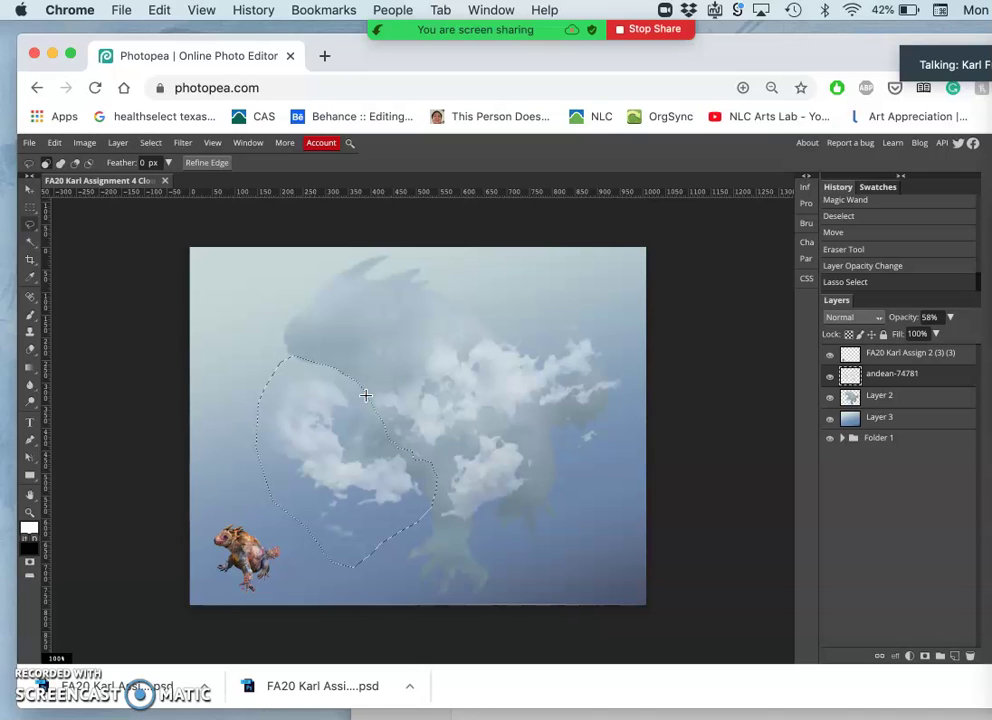
pyautogui.hotkey('ctrl', 'j')
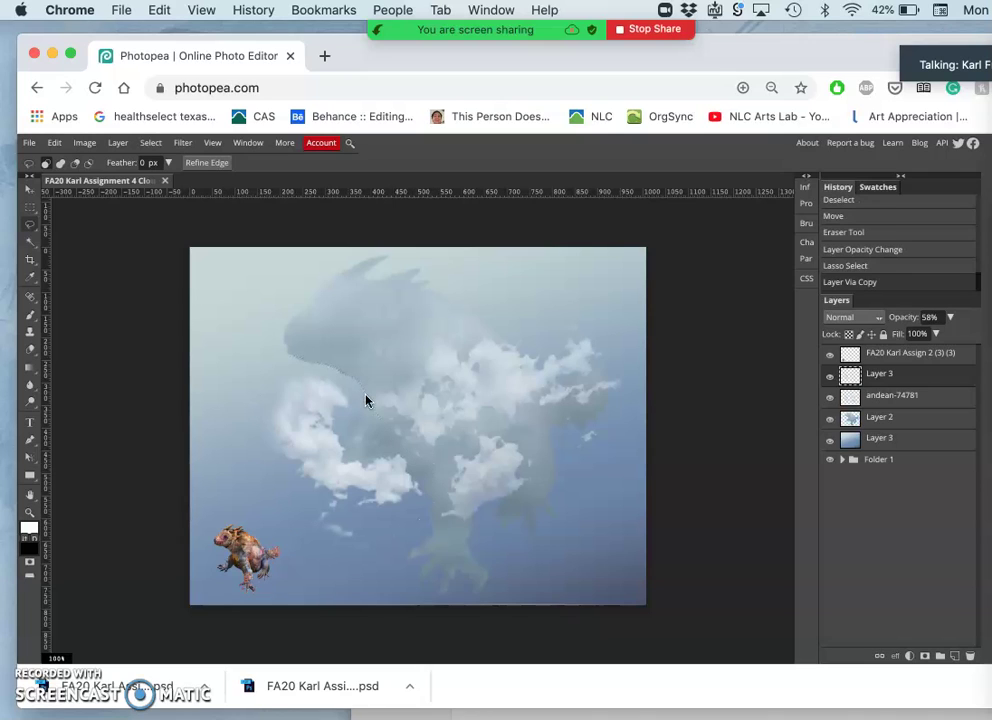
# Hide the andean-74781 layer and move the copied curved cloud up over the creature's head and neck
pyautogui.click(830, 402)
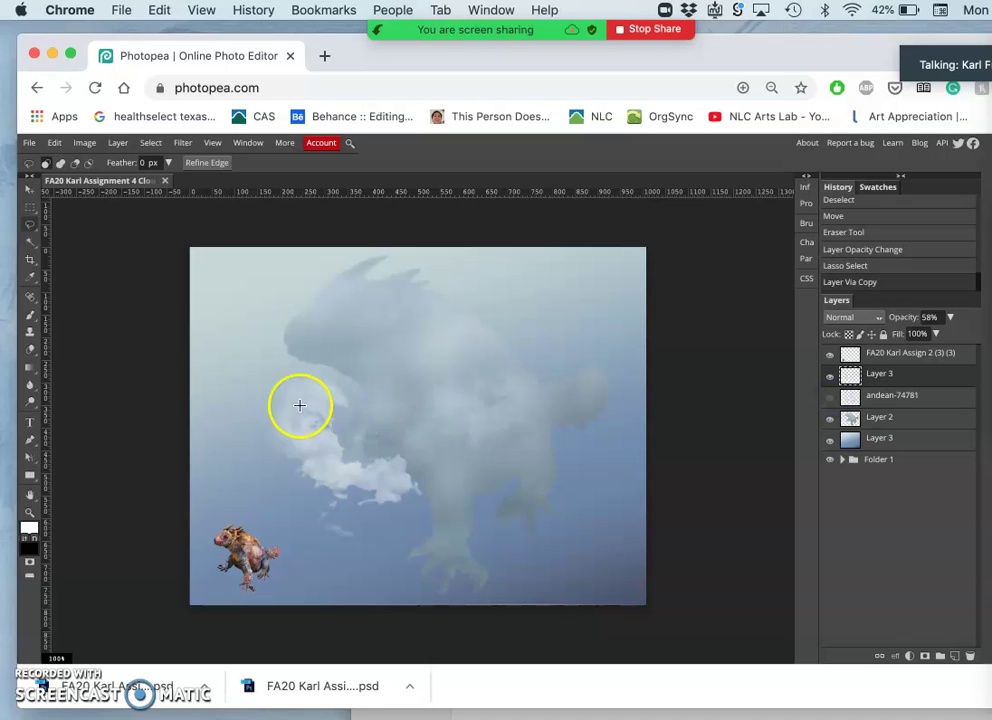
pyautogui.click(31, 193)
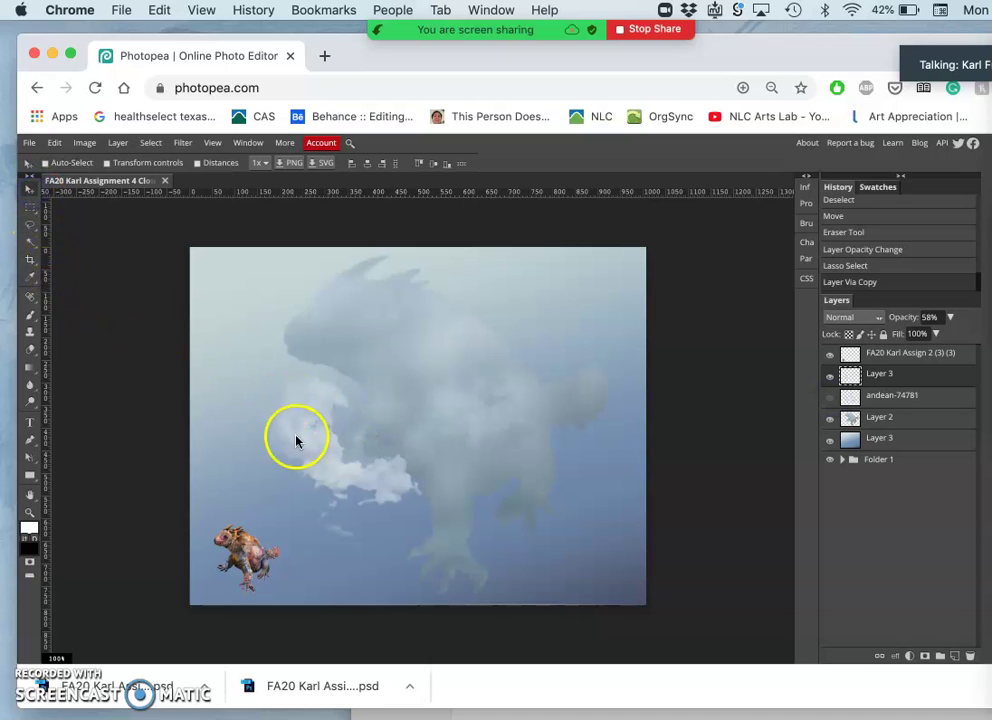
pyautogui.moveTo(325, 454); pyautogui.dragTo(361, 359)
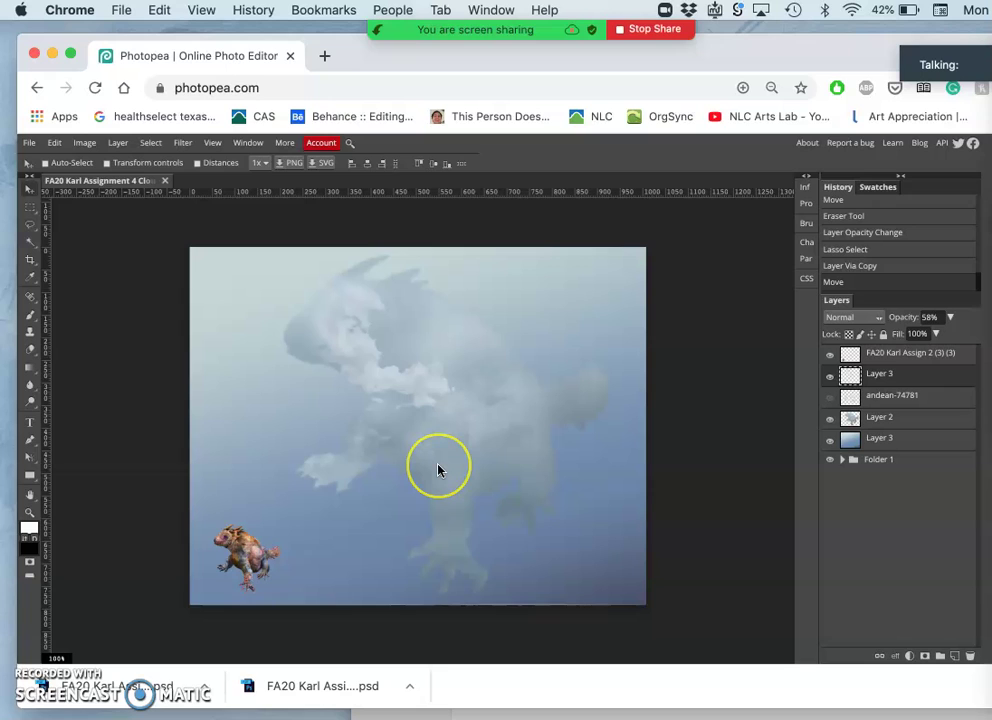
# Warp the copied curved cloud so it spreads toward the snout and along the neck of the creature
pyautogui.press('super+alt+t')
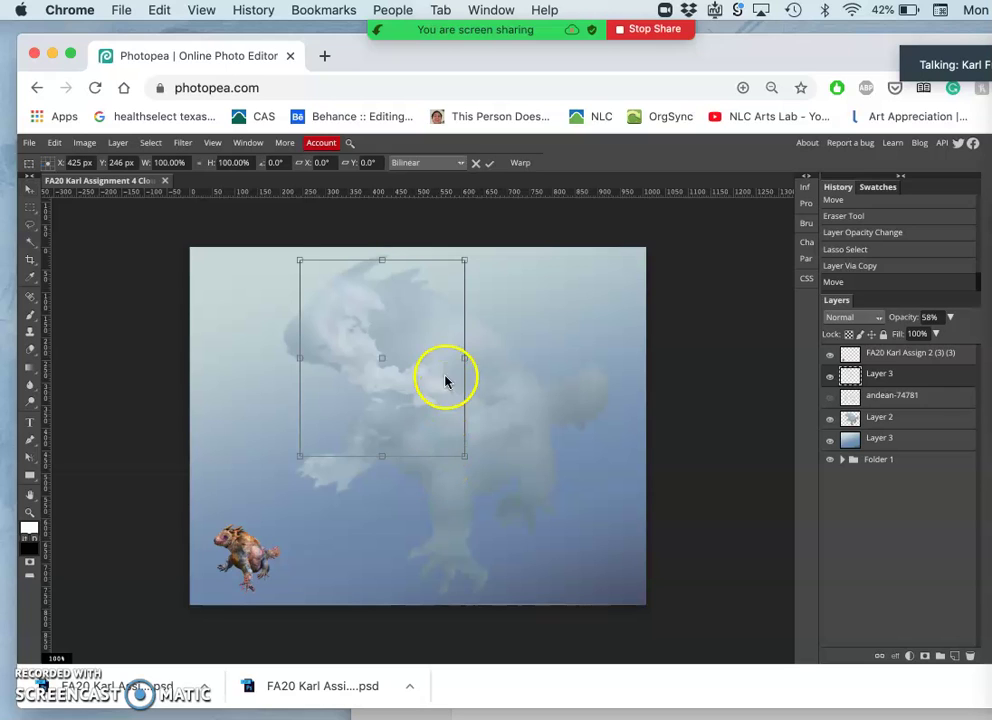
pyautogui.rightClick(418, 344)
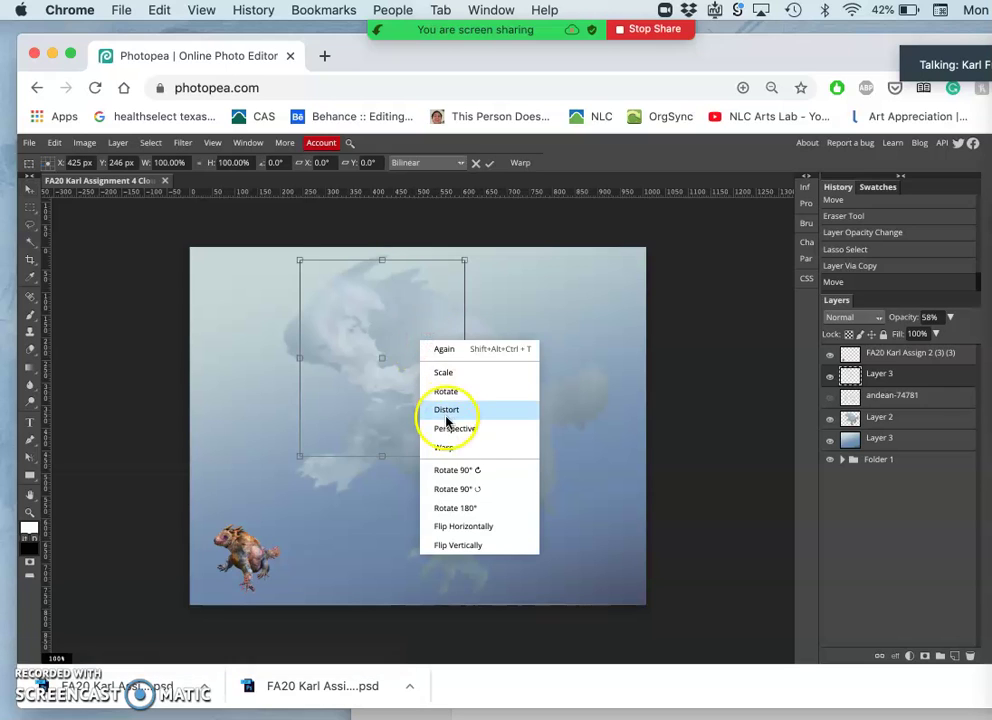
pyautogui.click(443, 447)
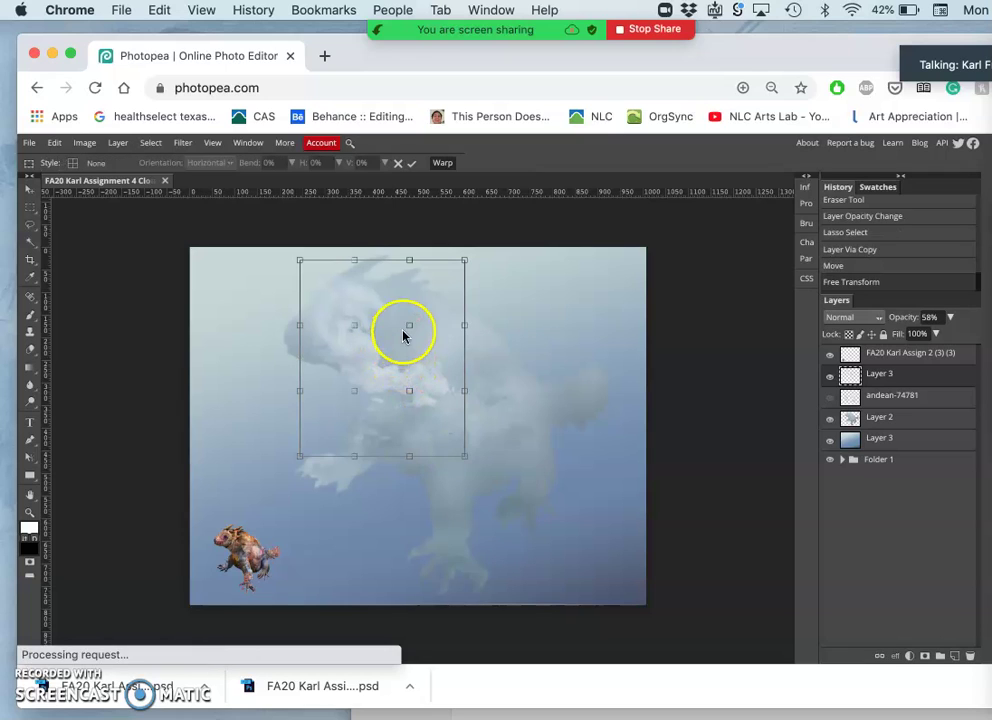
pyautogui.moveTo(420, 325); pyautogui.dragTo(451, 306)
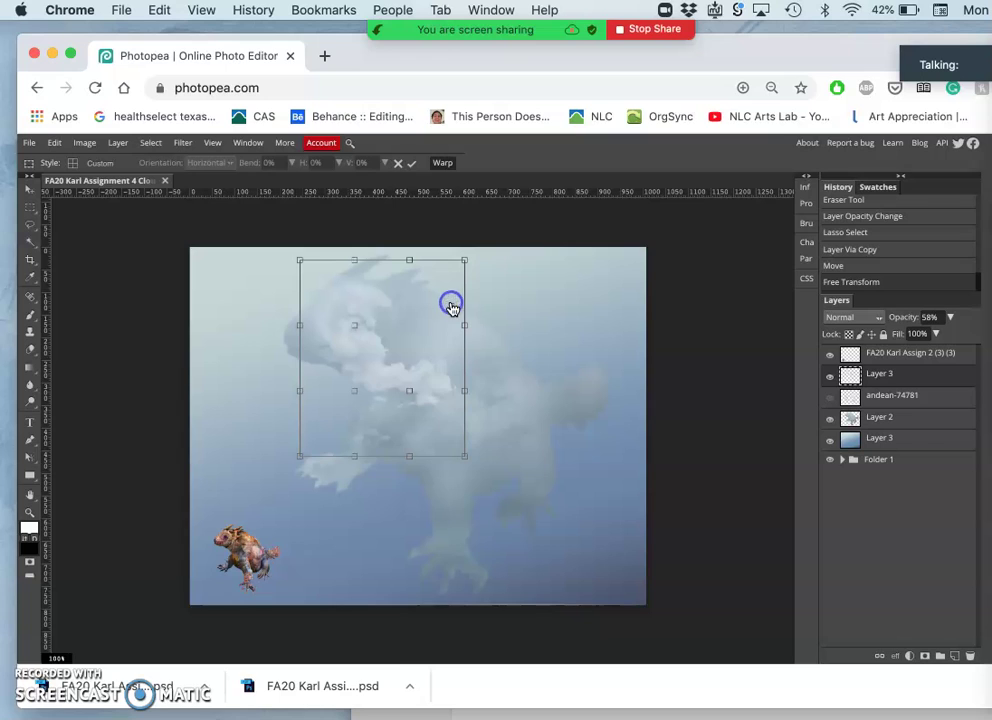
pyautogui.moveTo(467, 393); pyautogui.dragTo(530, 415)
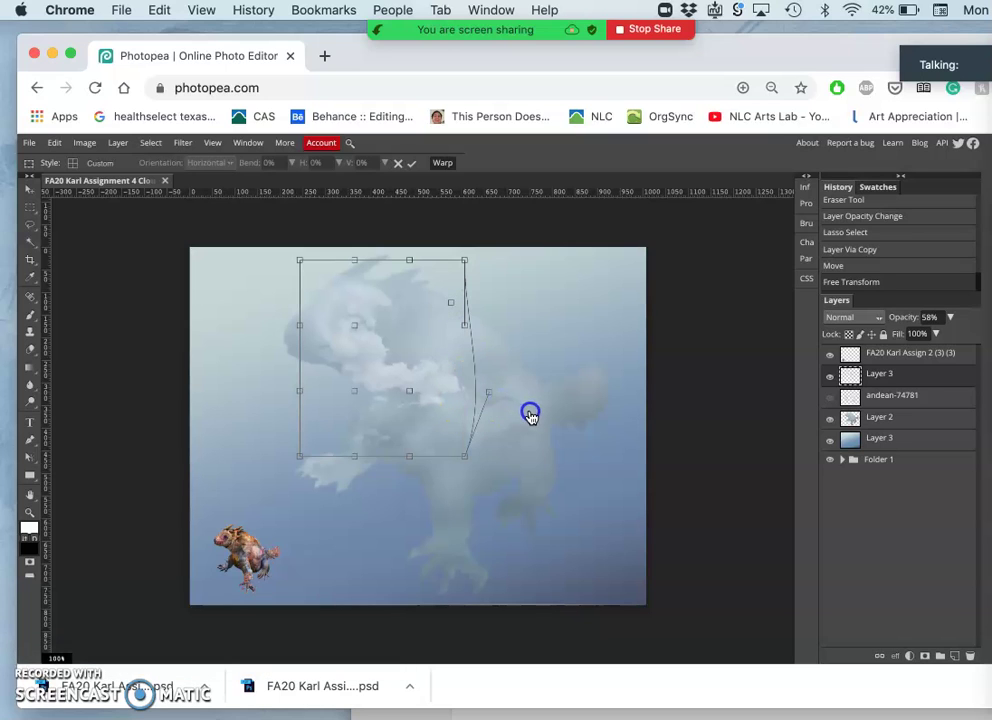
pyautogui.click(301, 333)
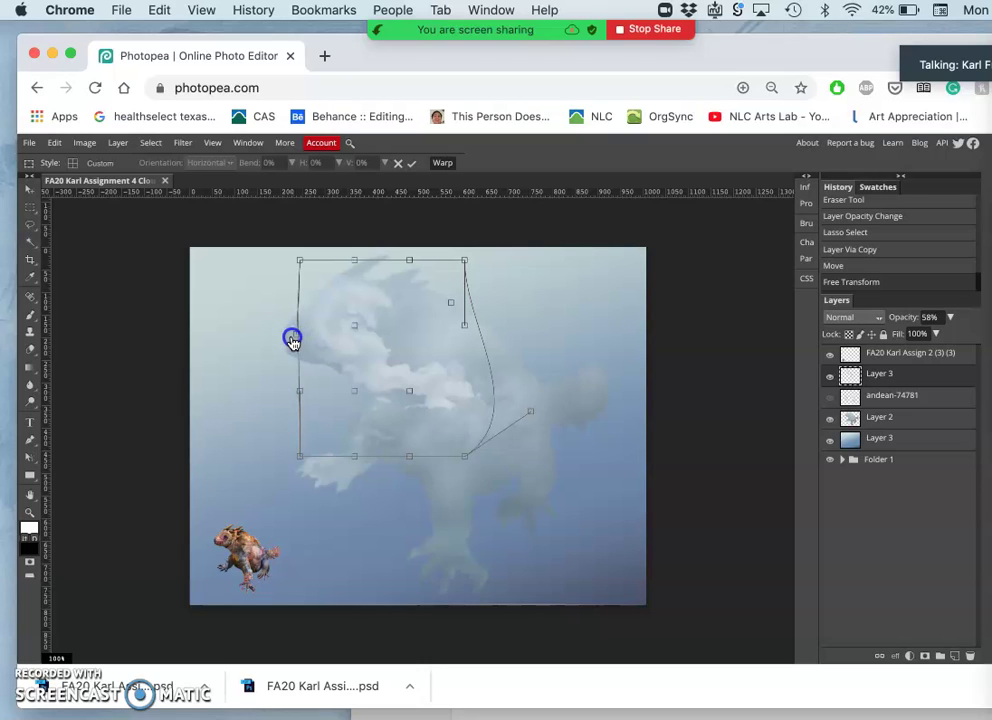
pyautogui.moveTo(285, 350); pyautogui.dragTo(281, 354)
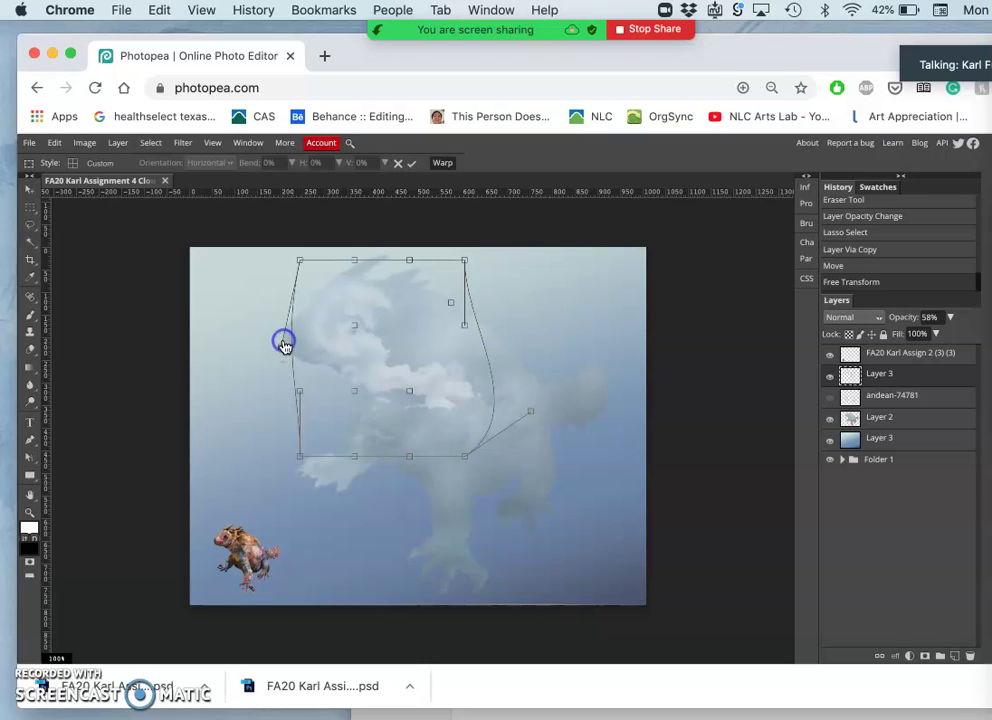
pyautogui.click(356, 367)
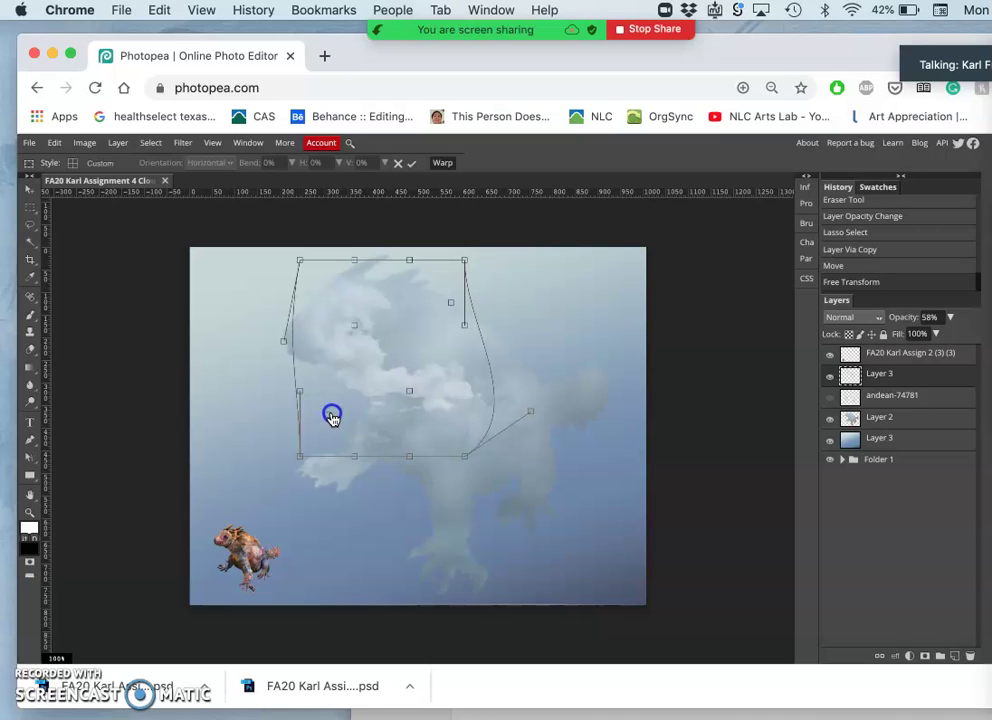
pyautogui.press('Return')
pyautogui.moveTo(411, 397)
pyautogui.mouseDown()
pyautogui.moveTo(446, 361)
pyautogui.moveTo(384, 307)
pyautogui.mouseUp()
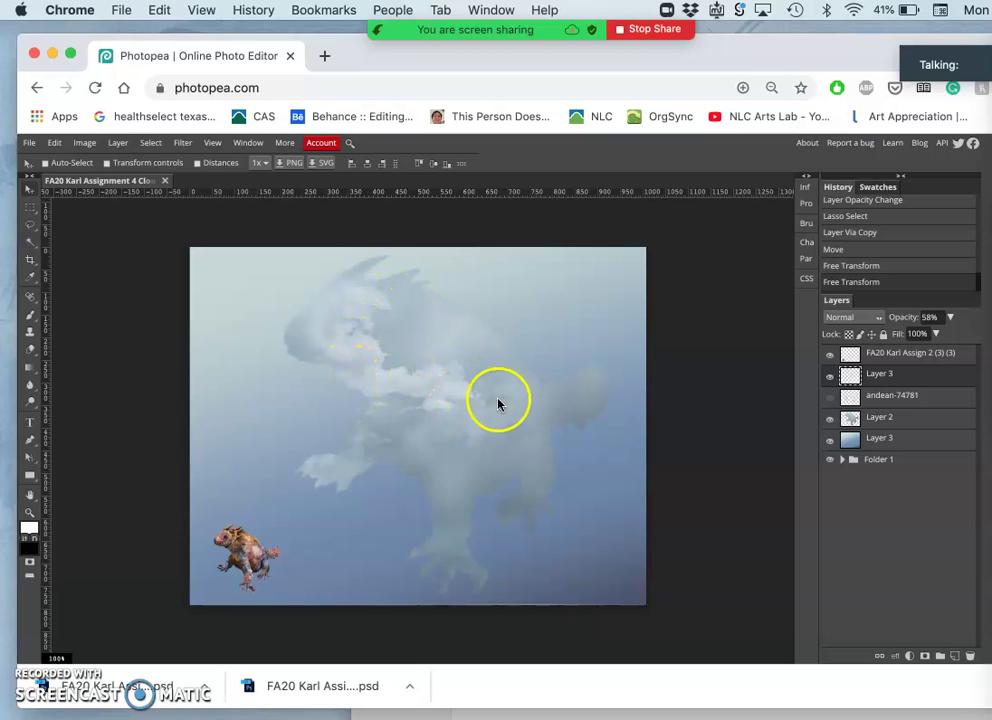
# Show the andean-74781 layer, lasso its cloud above the creature's hind legs, and copy that cloud to a new layer
pyautogui.click(831, 398)
pyautogui.click(831, 399)
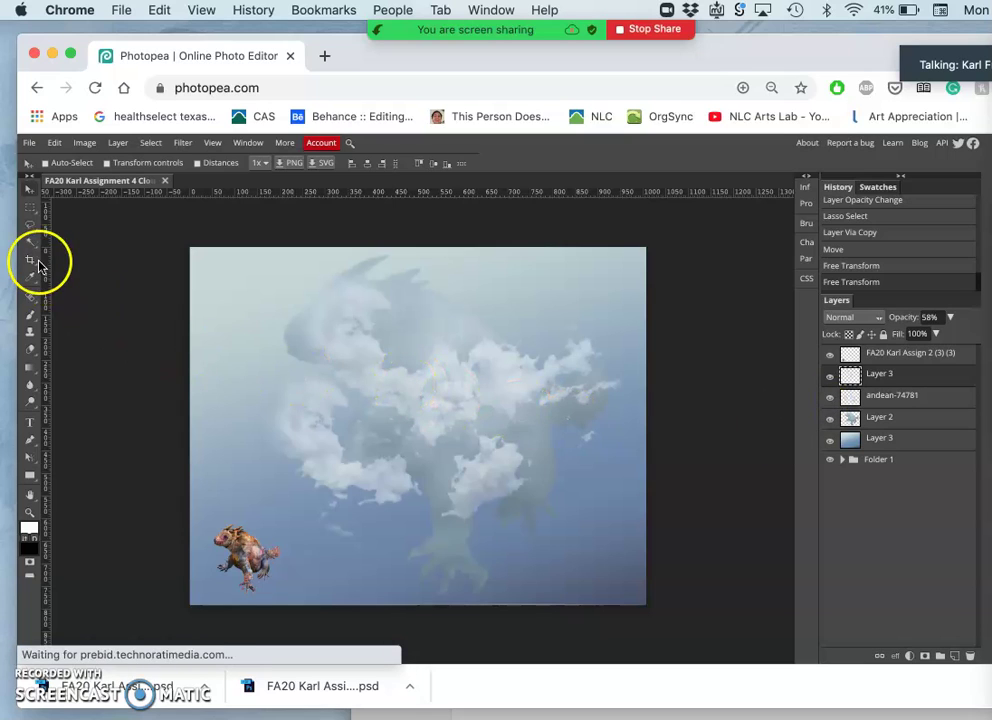
pyautogui.click(31, 229)
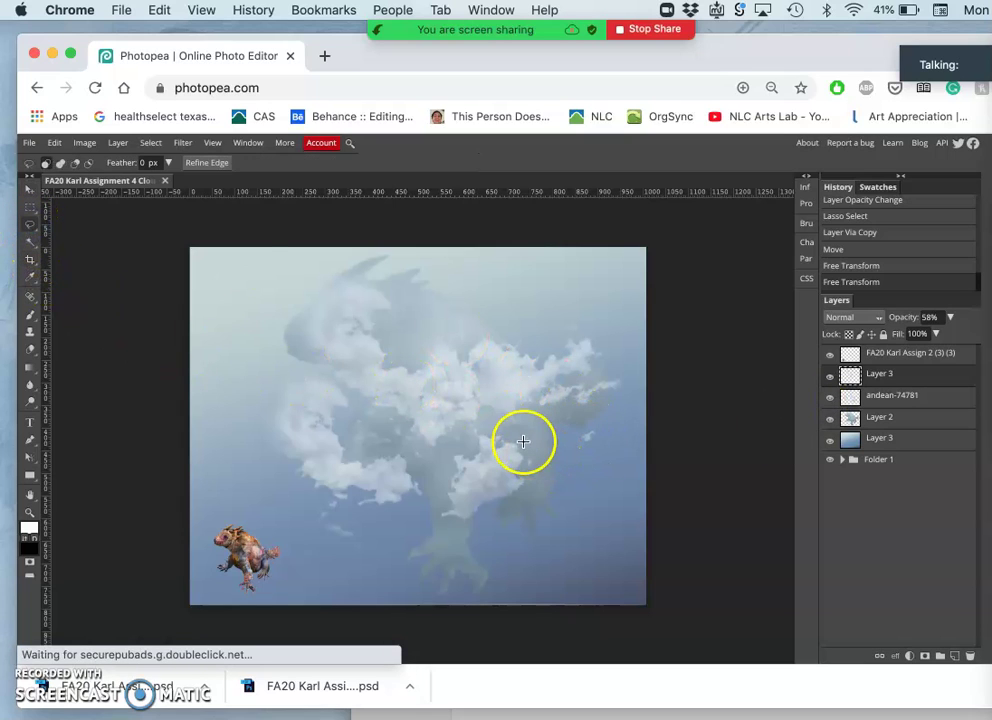
pyautogui.moveTo(494, 422)
pyautogui.mouseDown()
pyautogui.moveTo(448, 439)
pyautogui.moveTo(431, 479)
pyautogui.moveTo(426, 528)
pyautogui.moveTo(451, 551)
pyautogui.moveTo(499, 548)
pyautogui.moveTo(545, 478)
pyautogui.moveTo(530, 442)
pyautogui.mouseUp()
pyautogui.press('super+j')
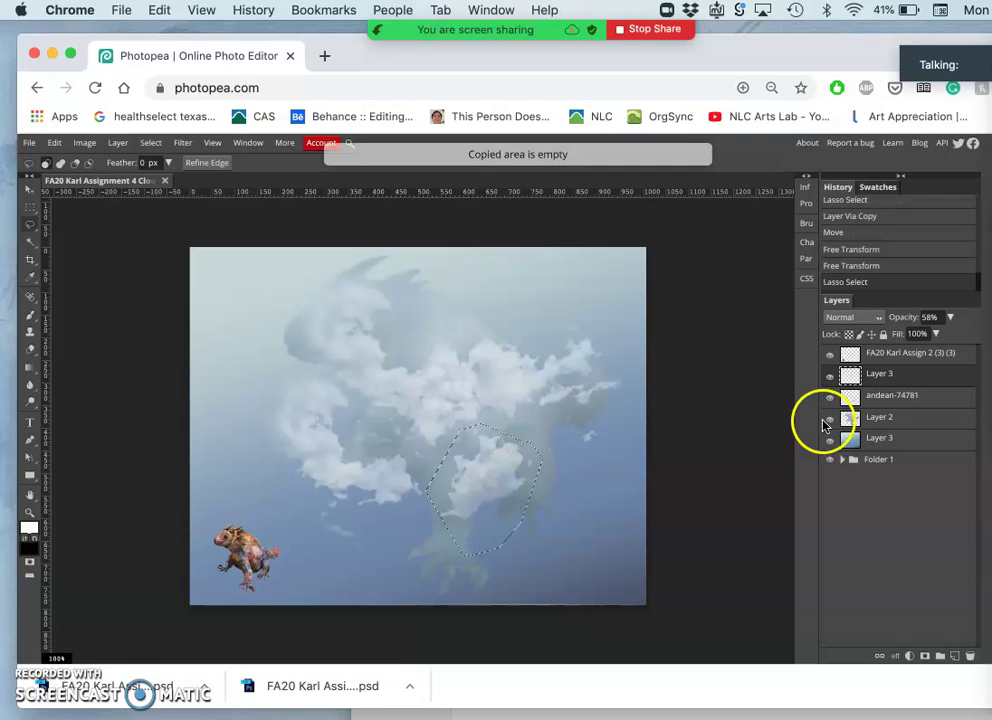
pyautogui.click(829, 398)
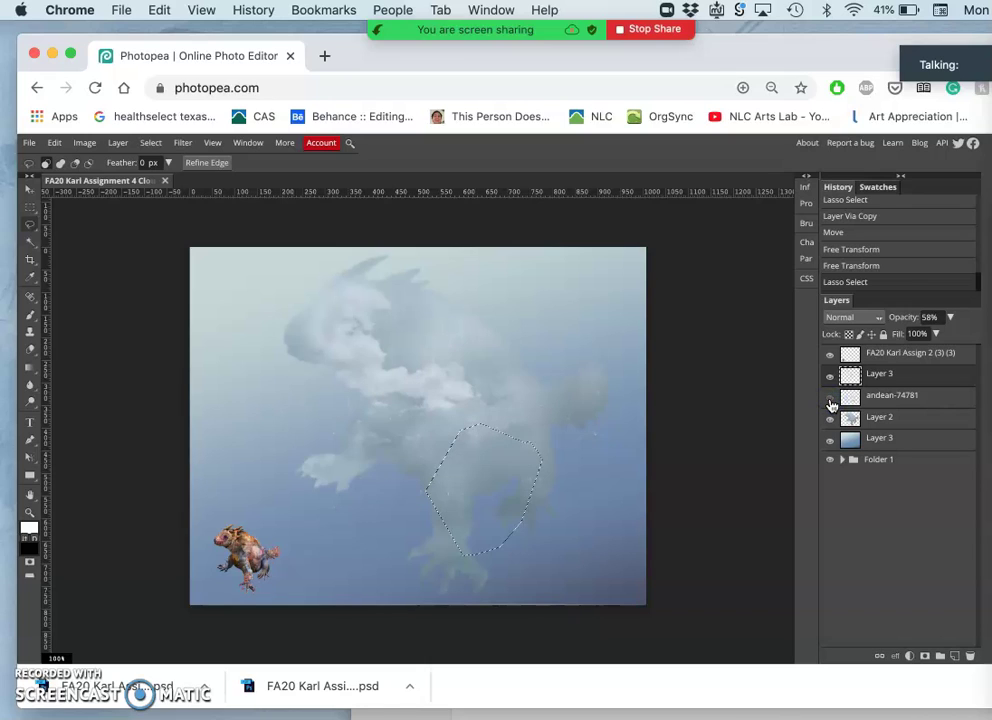
pyautogui.click(830, 400)
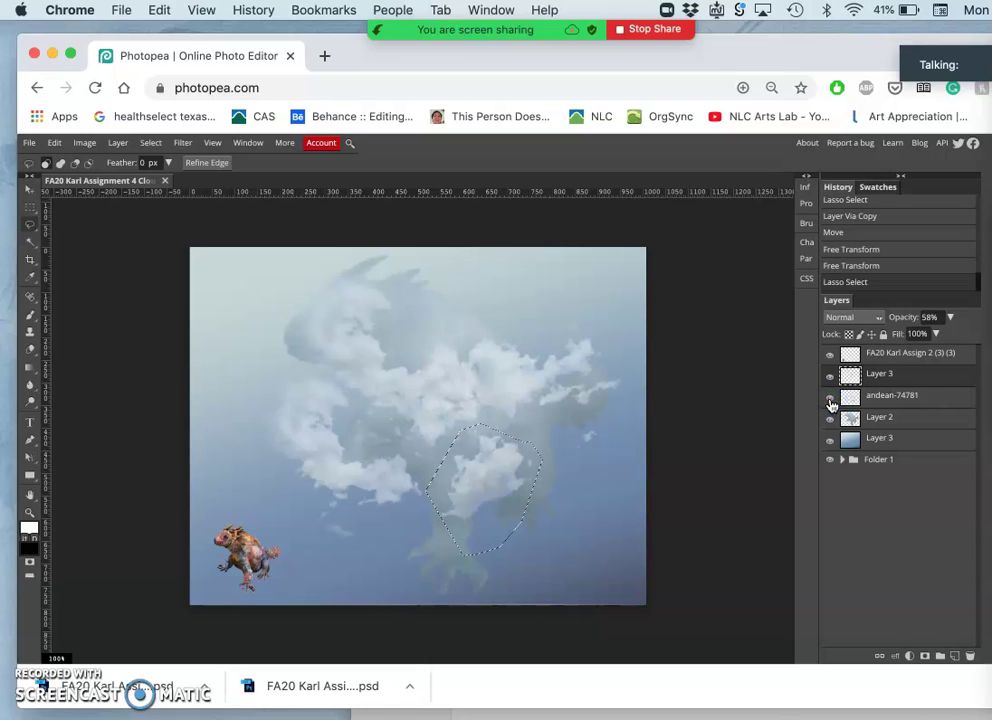
pyautogui.click(852, 400)
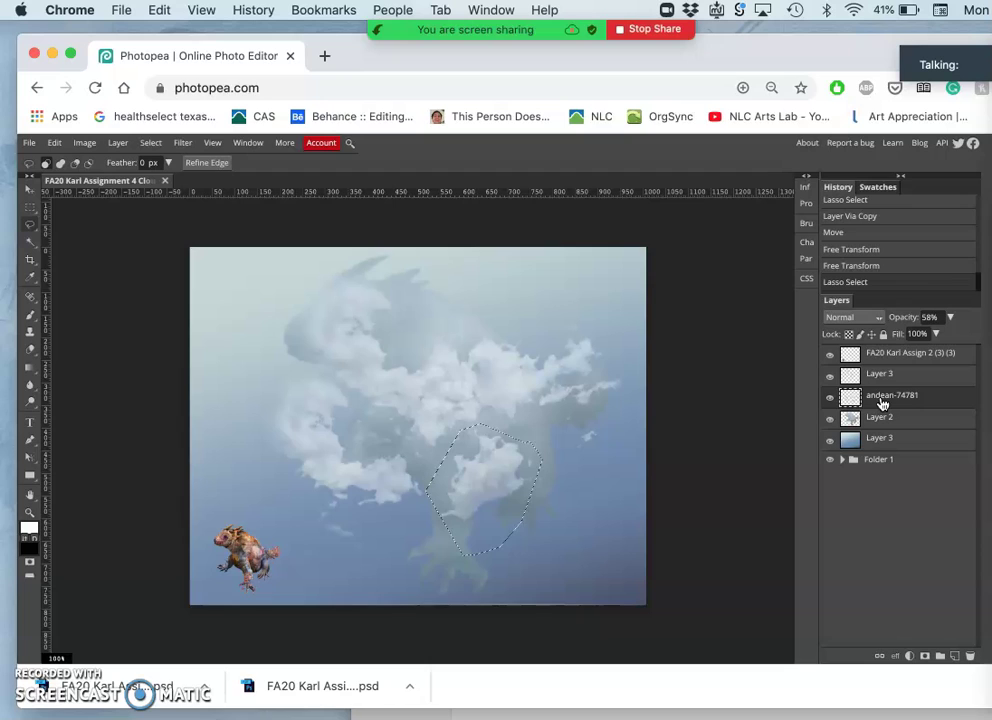
pyautogui.press('super+j')
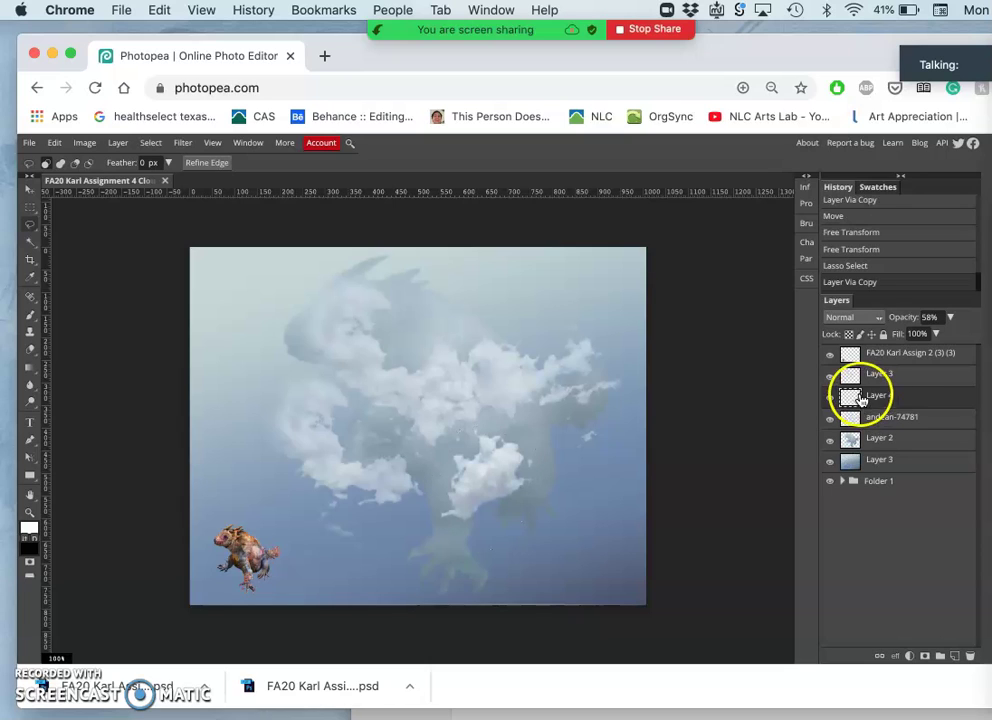
# Hide the andean-74781 layer and delete the layer with the warped head cloud
pyautogui.click(830, 376)
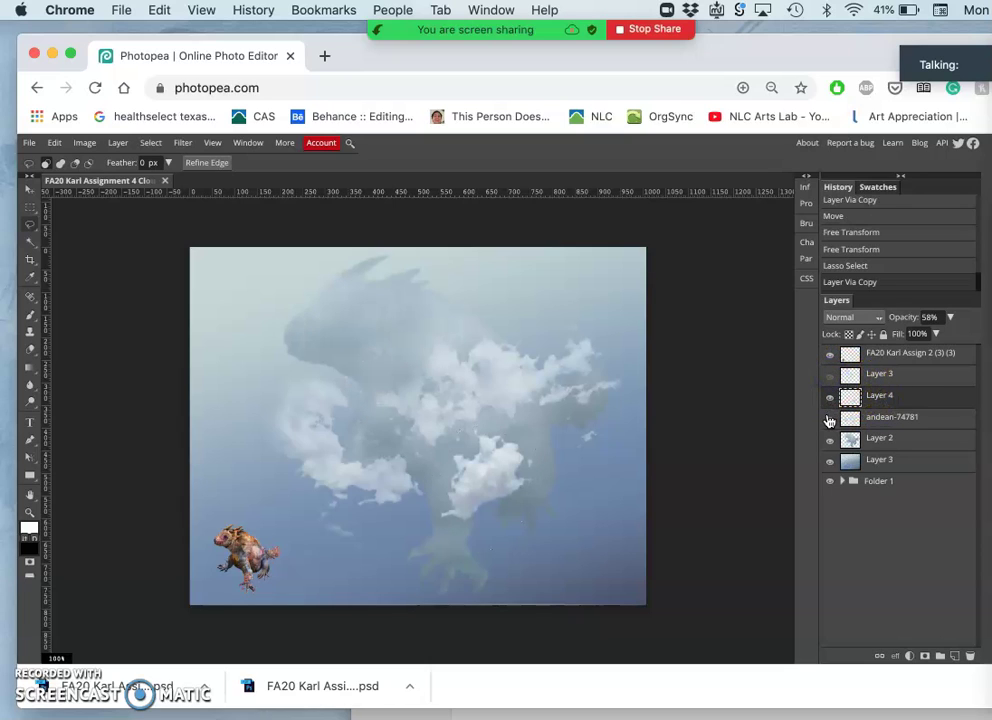
pyautogui.click(829, 419)
pyautogui.click(873, 374)
pyautogui.press('BackSpace')
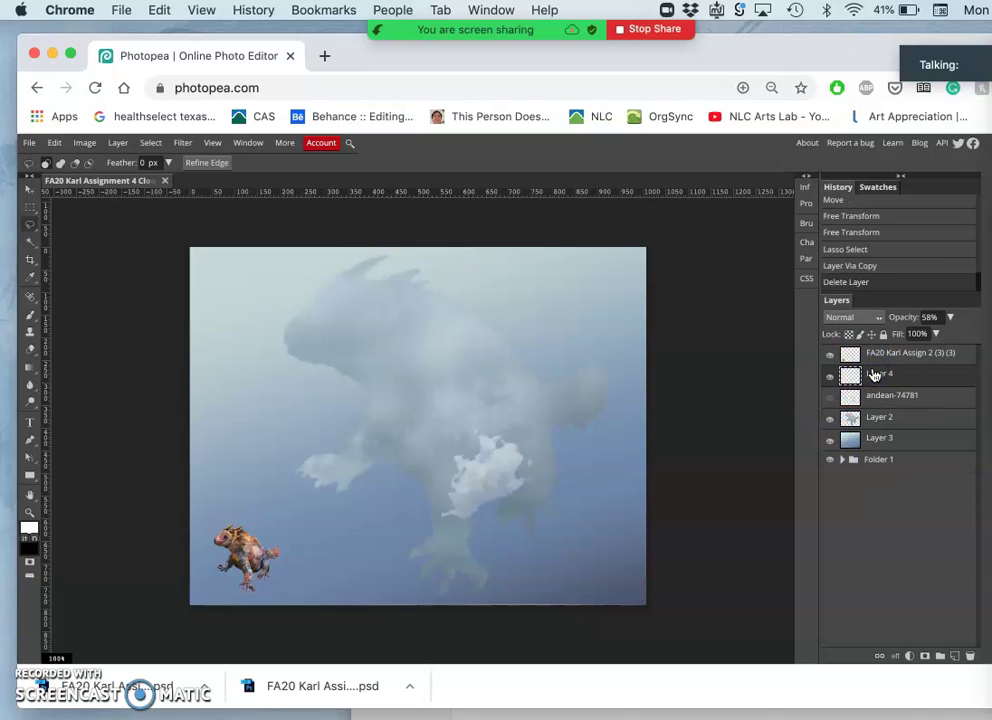
# Move the copied cloud onto the creature's tail and transform it to 109.36% width, 124.90% height and 17.8° rotation
pyautogui.click(29, 189)
pyautogui.moveTo(501, 465); pyautogui.dragTo(579, 389)
pyautogui.hotkey('ctrl', 'alt', 't')
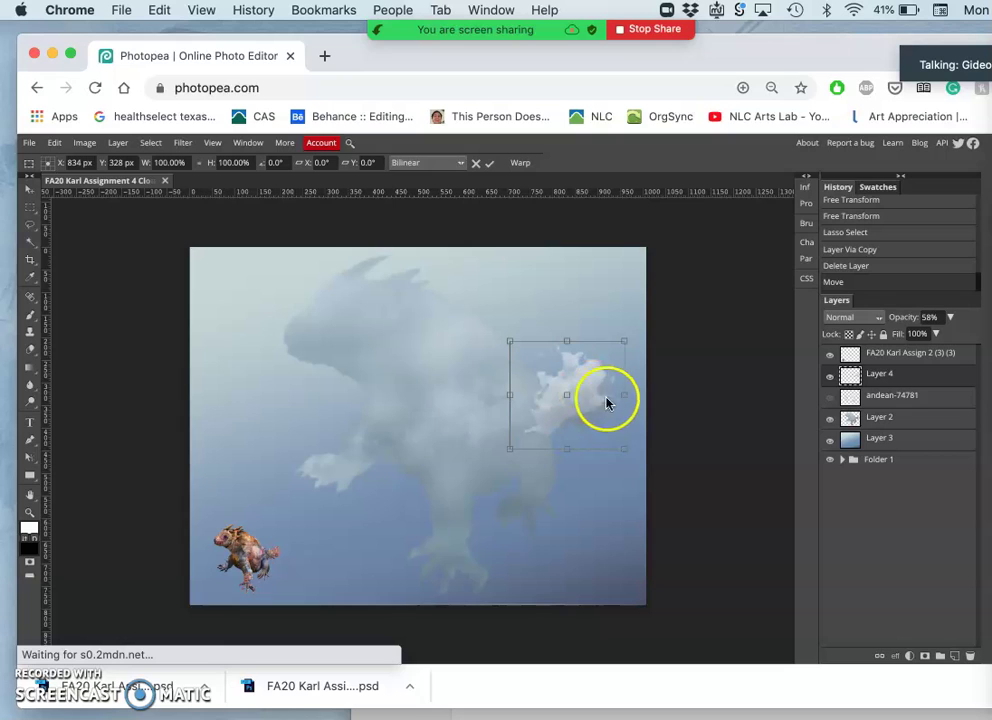
pyautogui.moveTo(633, 458); pyautogui.dragTo(627, 478)
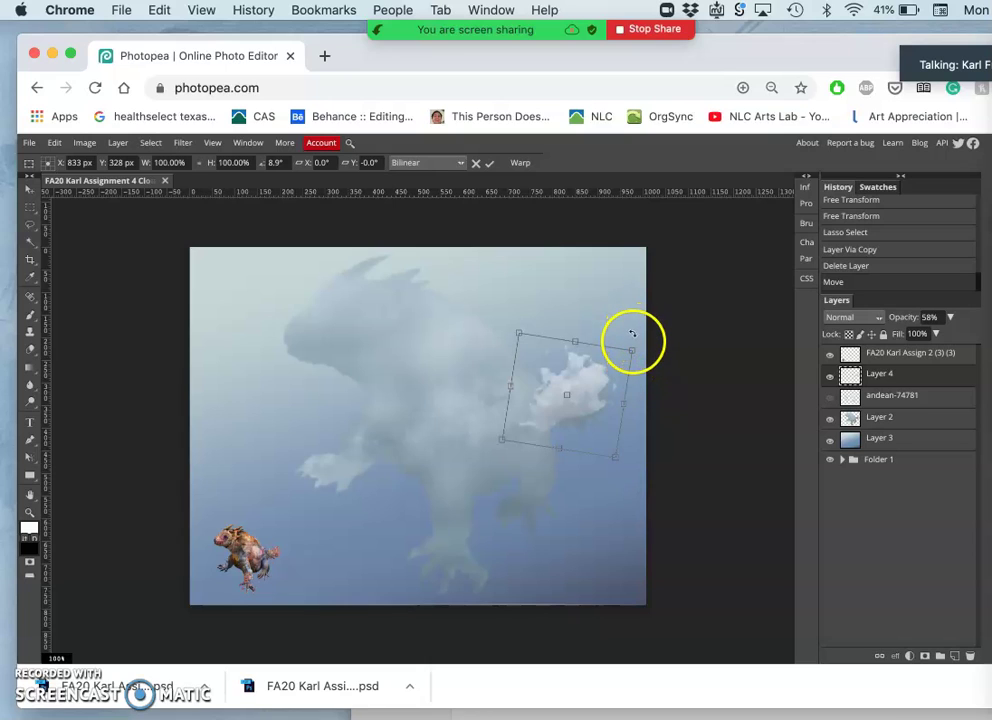
pyautogui.moveTo(630, 349); pyautogui.dragTo(640, 340)
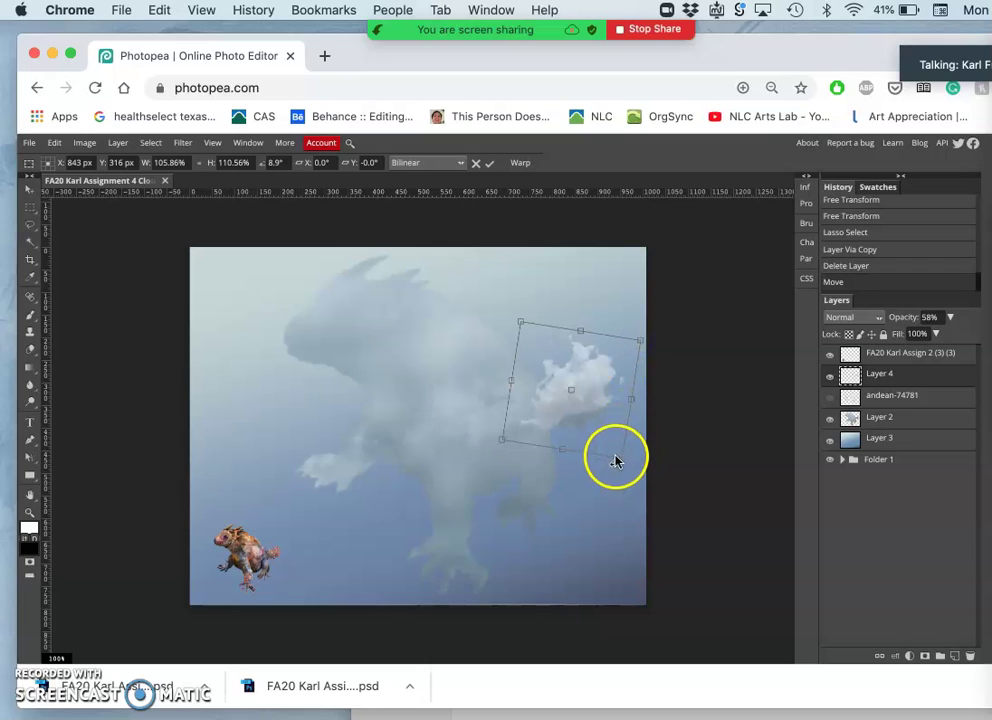
pyautogui.moveTo(619, 457); pyautogui.dragTo(623, 479)
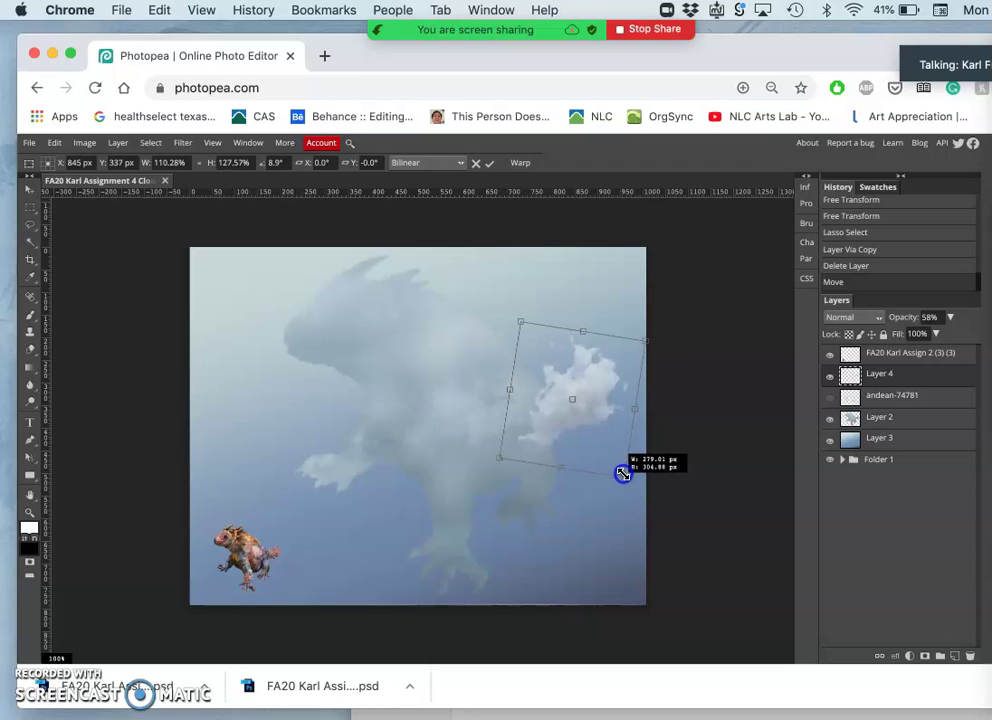
pyautogui.moveTo(623, 474); pyautogui.dragTo(624, 472)
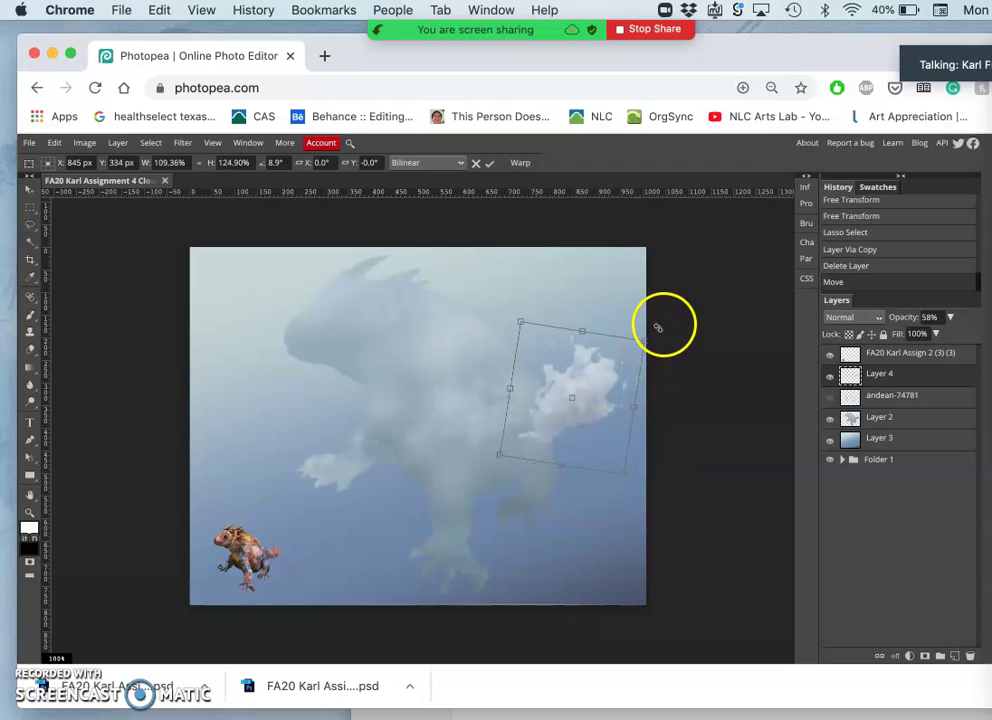
pyautogui.moveTo(664, 325); pyautogui.dragTo(675, 338)
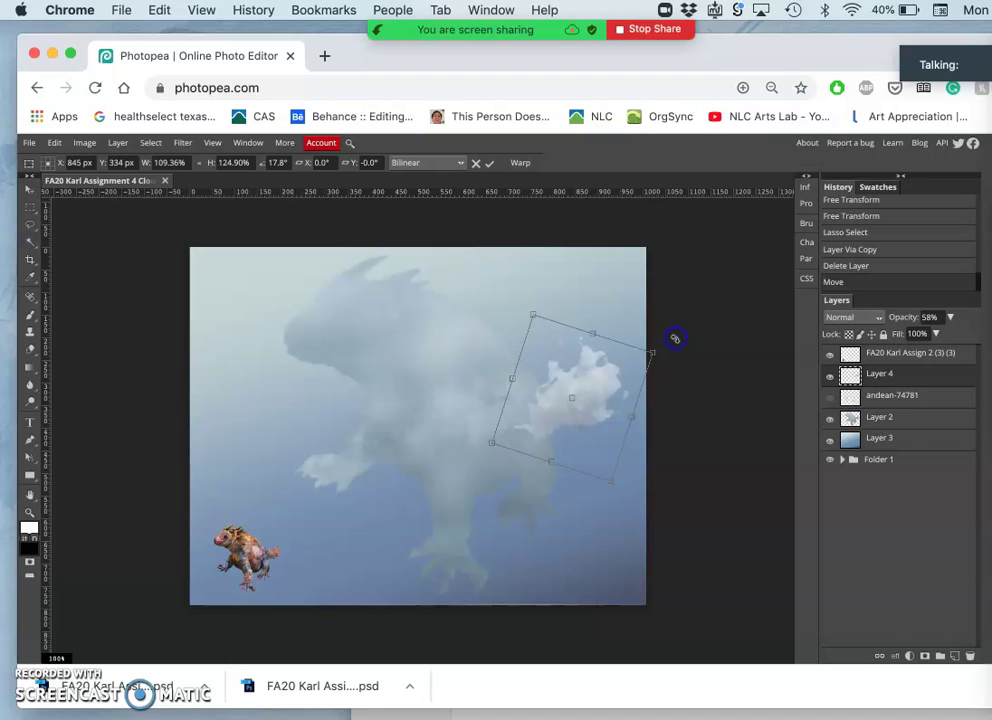
pyautogui.press('Return')
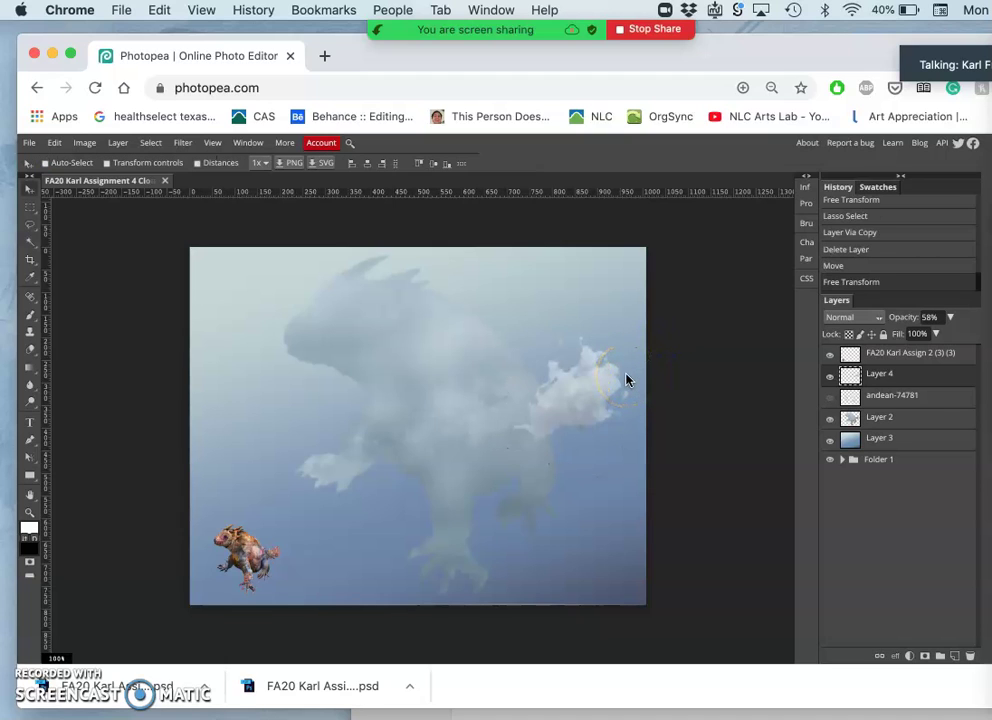
# Erase the lower edge of the Layer 4 tail cloud along the creature's rump and beneath the tail
pyautogui.scroll(2, 626, 379)
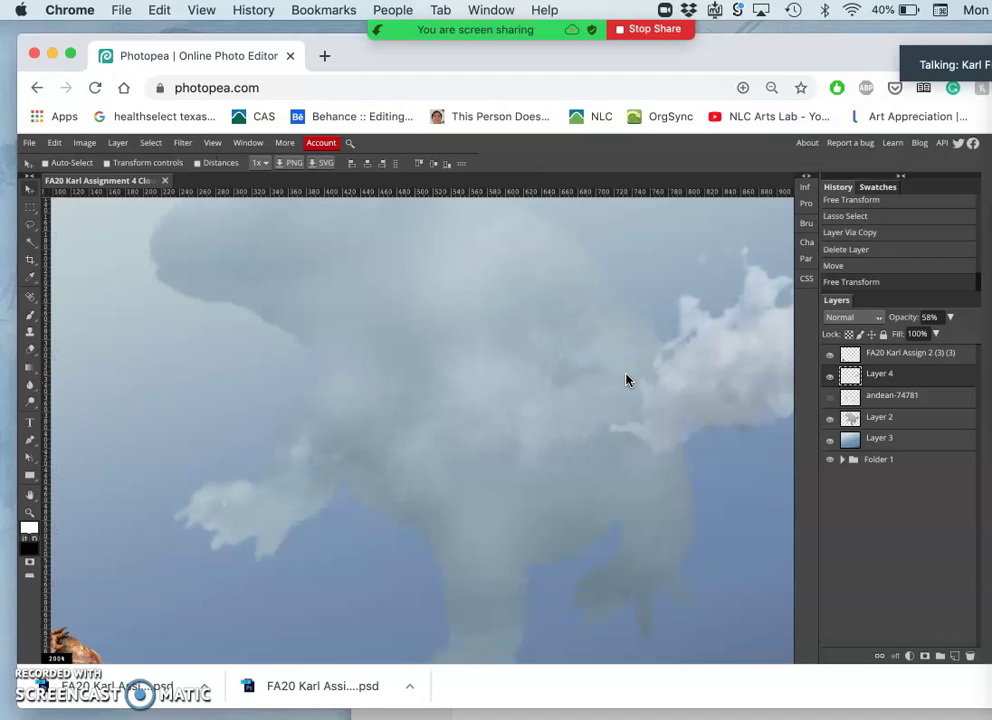
pyautogui.hscroll(2, 626, 379)
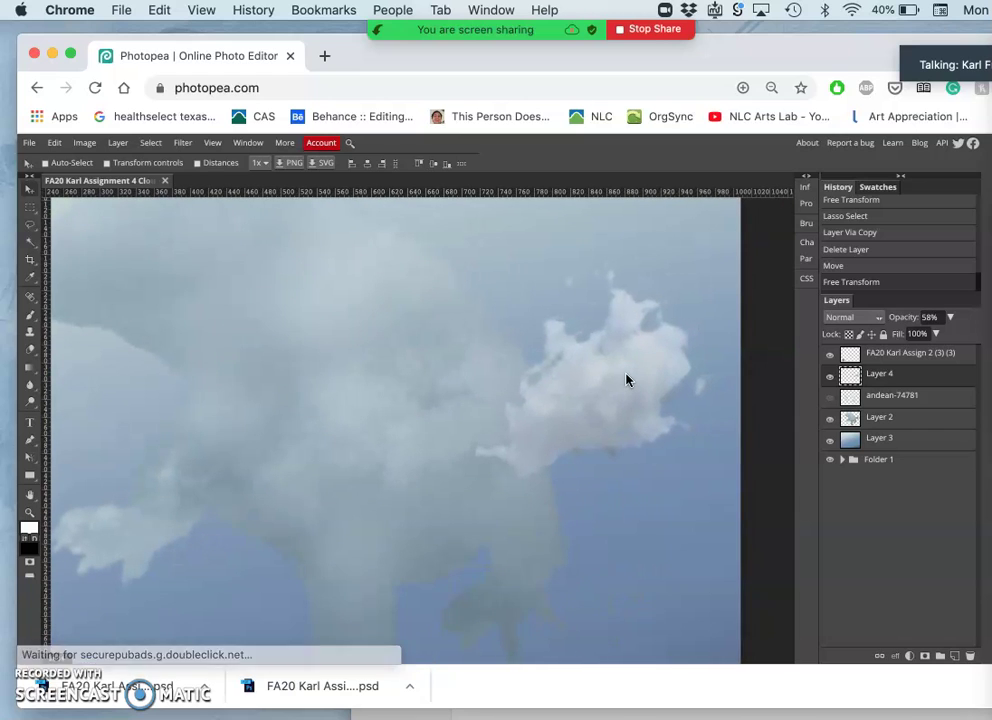
pyautogui.click(503, 416)
pyautogui.click(302, 250)
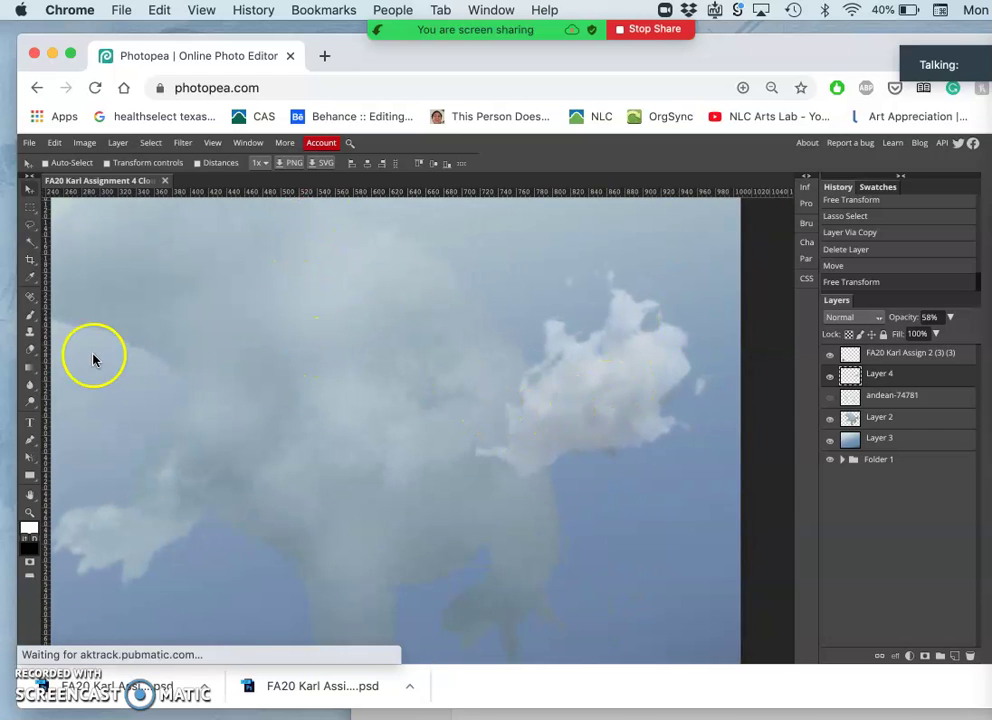
pyautogui.click(29, 350)
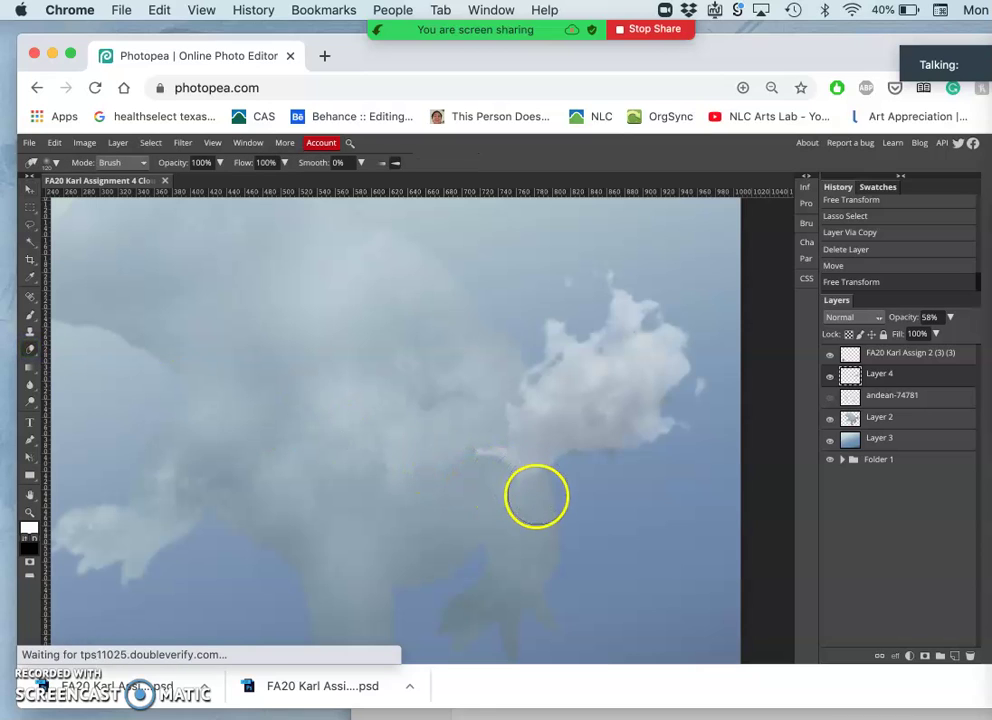
pyautogui.click(550, 484)
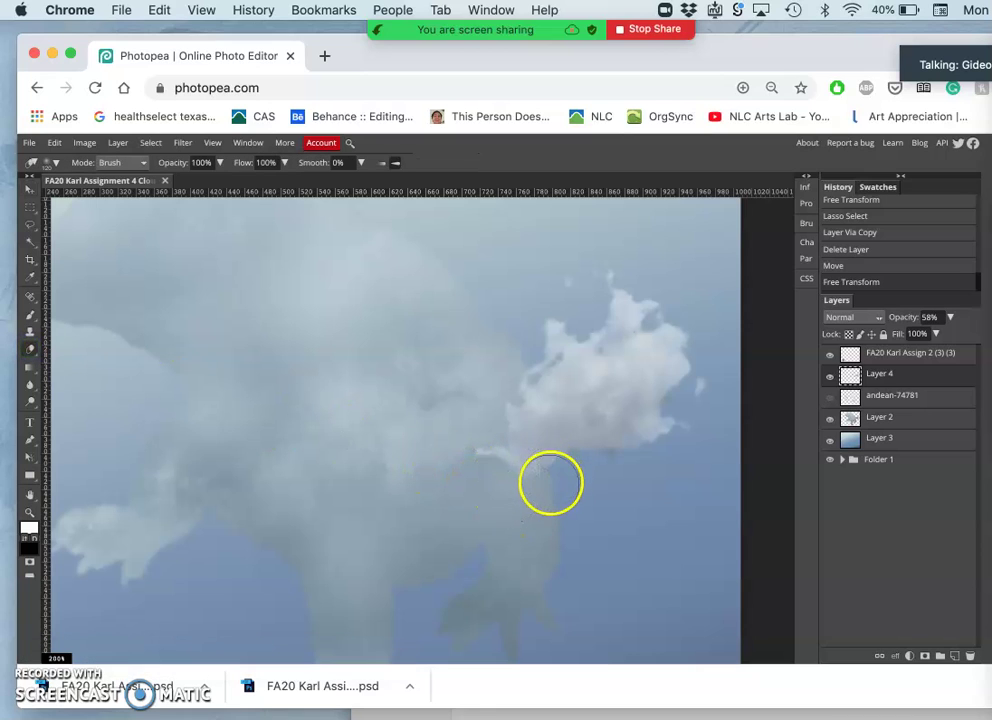
pyautogui.moveTo(576, 470); pyautogui.dragTo(693, 484)
pyautogui.click(724, 454)
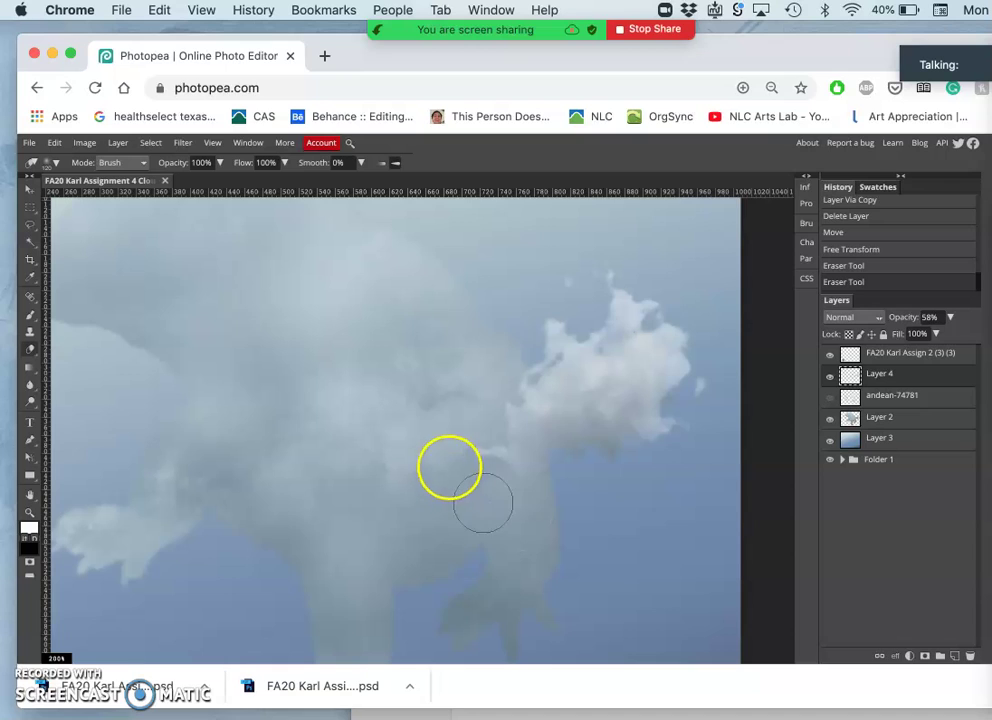
# Erase the tail cloud's wisps over the creature's back and trim its upper edge
pyautogui.click(434, 450)
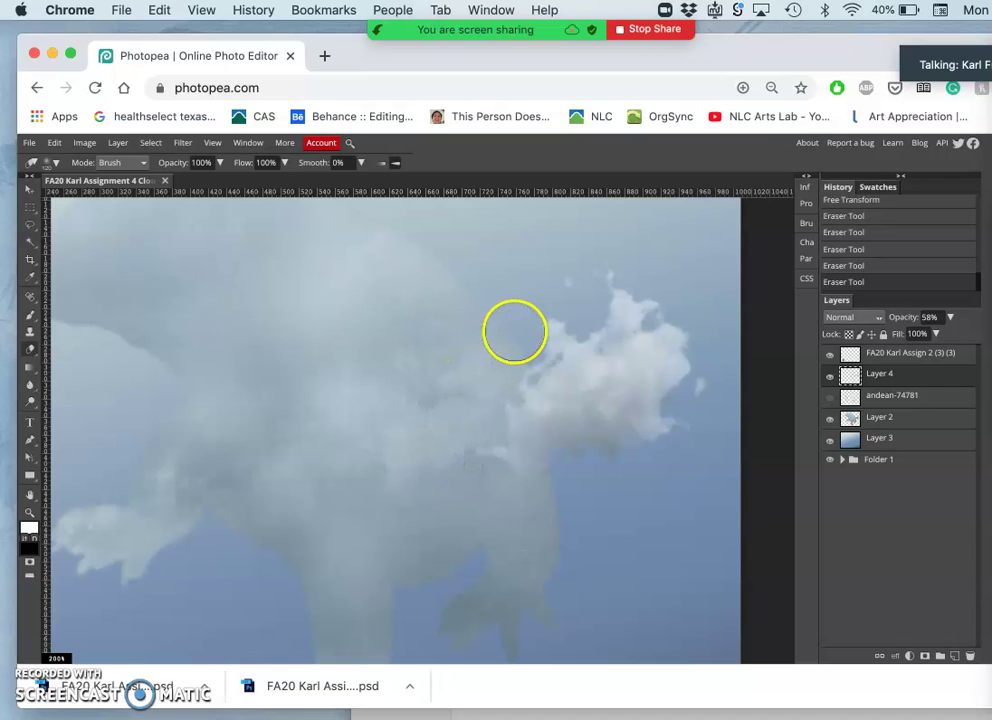
pyautogui.moveTo(514, 331)
pyautogui.mouseDown()
pyautogui.moveTo(549, 257)
pyautogui.moveTo(568, 244)
pyautogui.moveTo(637, 237)
pyautogui.moveTo(649, 260)
pyautogui.moveTo(694, 278)
pyautogui.moveTo(705, 372)
pyautogui.moveTo(695, 443)
pyautogui.moveTo(652, 482)
pyautogui.moveTo(514, 528)
pyautogui.moveTo(419, 546)
pyautogui.moveTo(323, 527)
pyautogui.mouseUp()
pyautogui.hotkey('ctrl', '-')
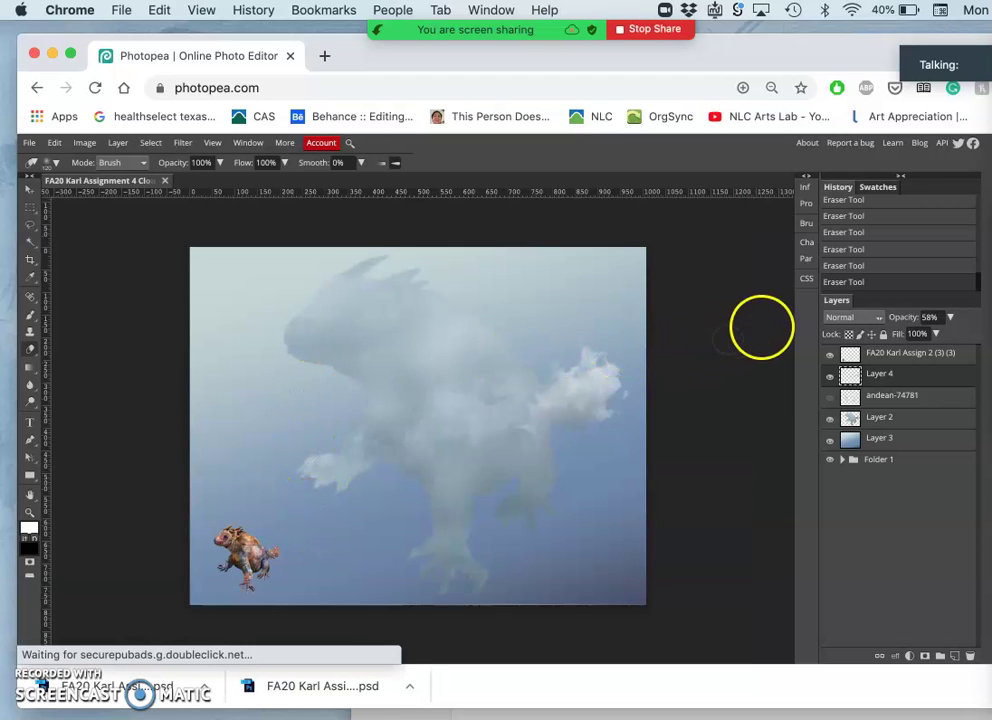
# Show the andean-74781 layer, lasso its curved cloud below the creature's head, and copy that cloud to a new layer
pyautogui.click(828, 398)
pyautogui.click(828, 400)
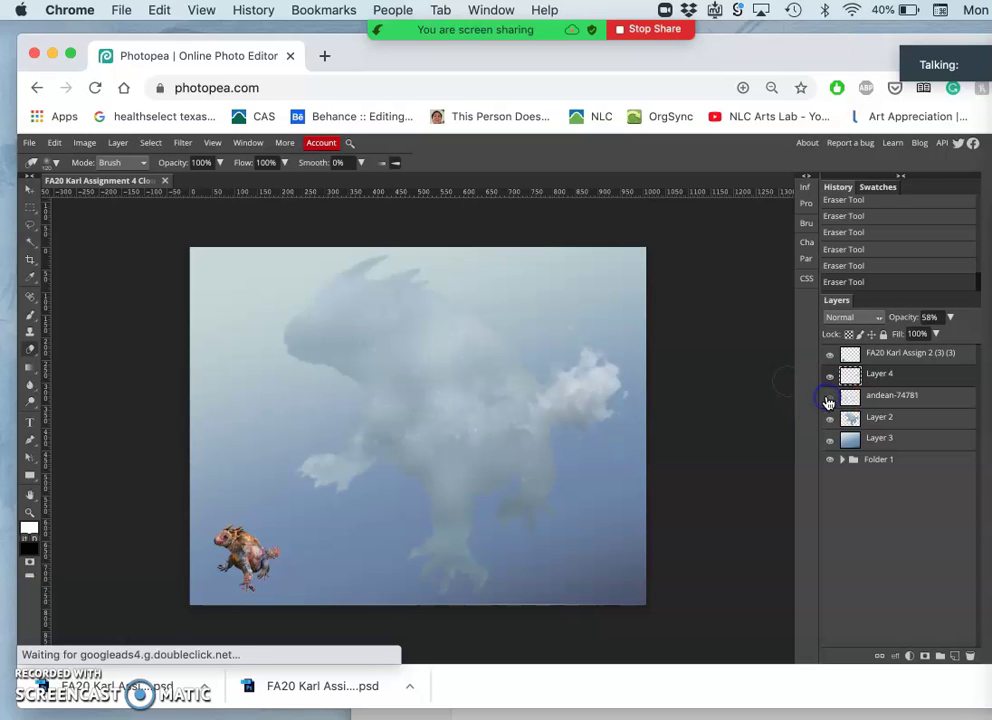
pyautogui.click(829, 357)
pyautogui.click(829, 357)
pyautogui.click(829, 398)
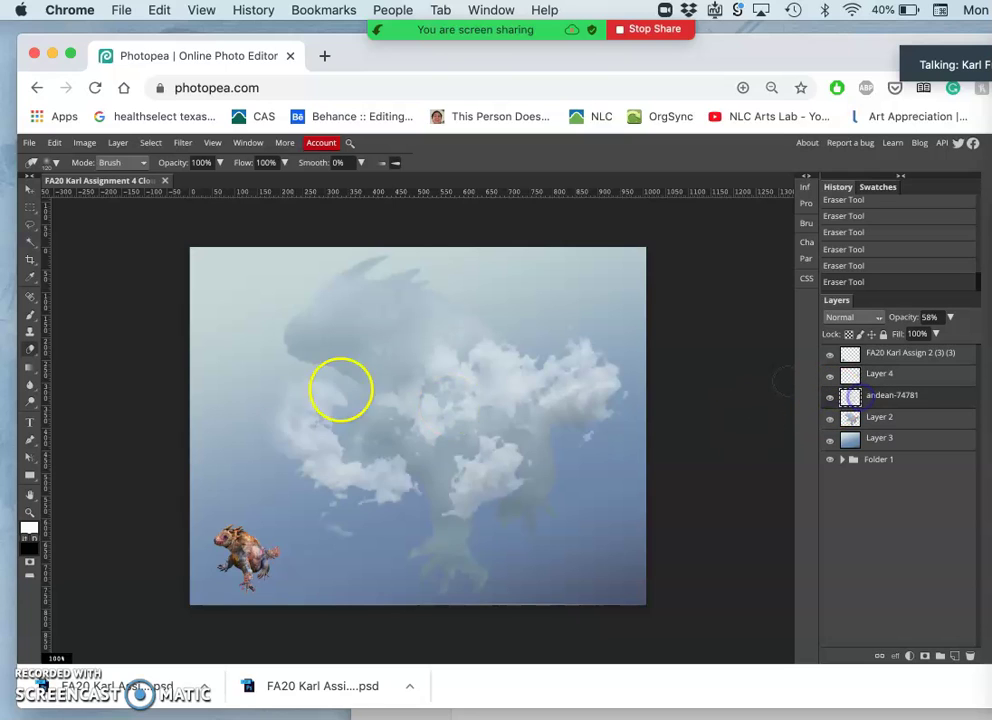
pyautogui.click(29, 224)
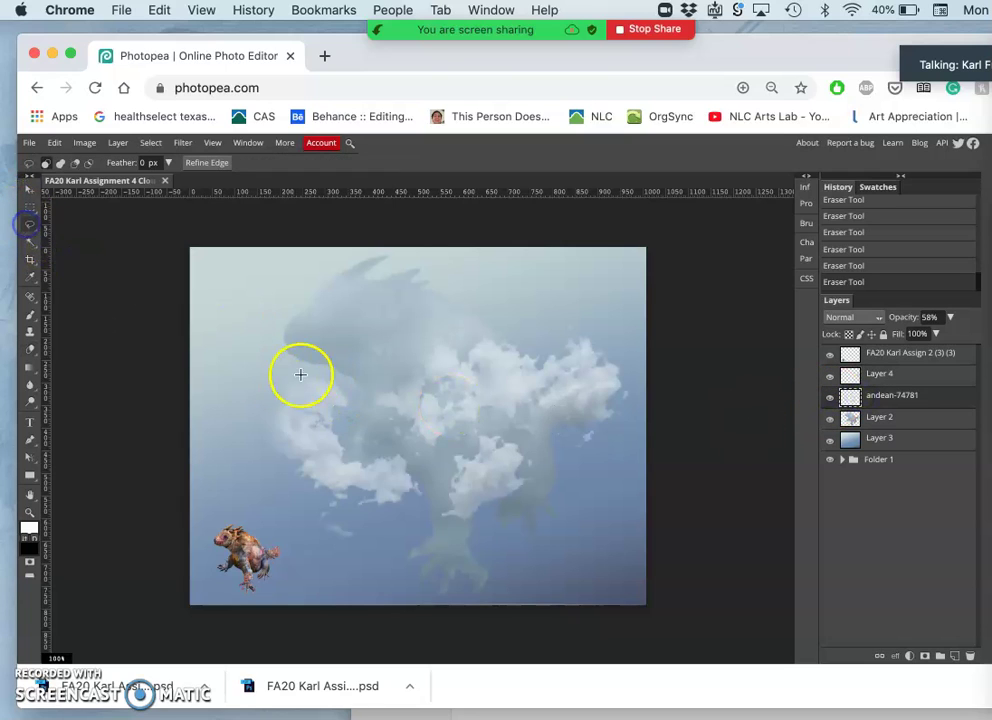
pyautogui.click(358, 405)
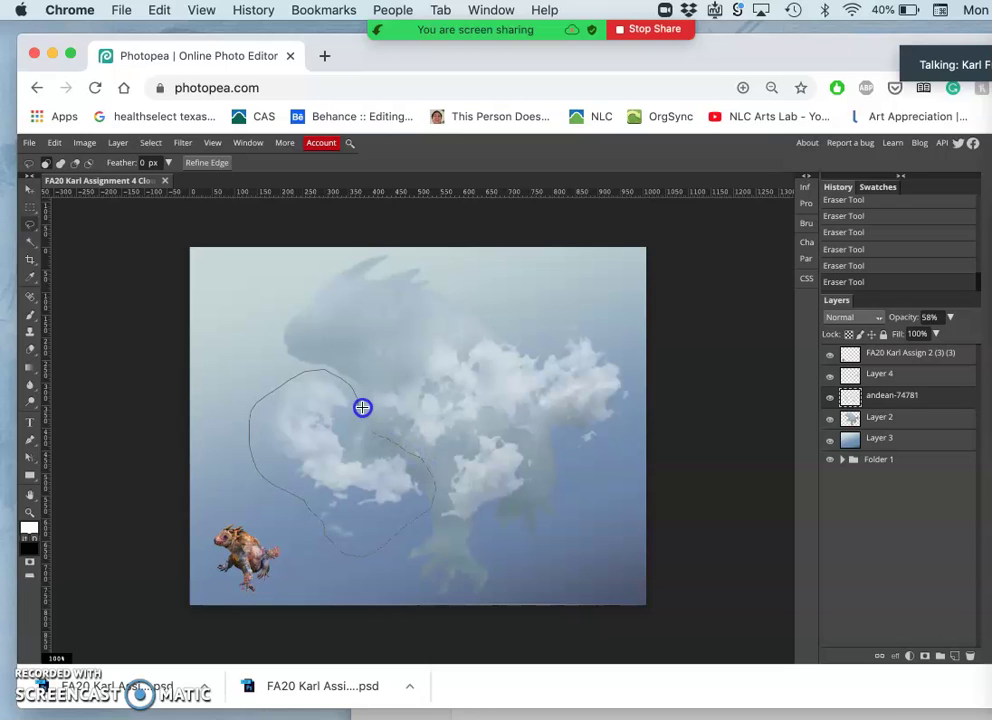
pyautogui.moveTo(356, 401); pyautogui.dragTo(356, 401)
pyautogui.press('super+j')
# Reorder the copied cloud's layer above Layer 4 and move the cloud up onto the creature's head and neck
pyautogui.click(876, 416)
pyautogui.moveTo(879, 404)
pyautogui.mouseDown()
pyautogui.moveTo(878, 357)
pyautogui.moveTo(886, 381)
pyautogui.mouseUp()
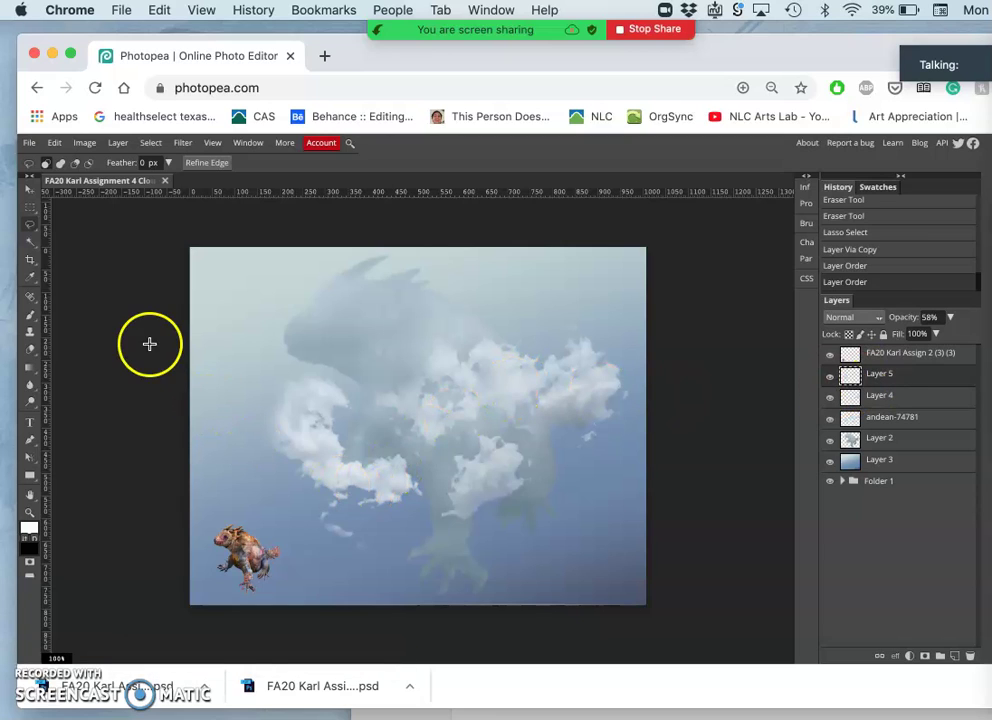
pyautogui.click(29, 192)
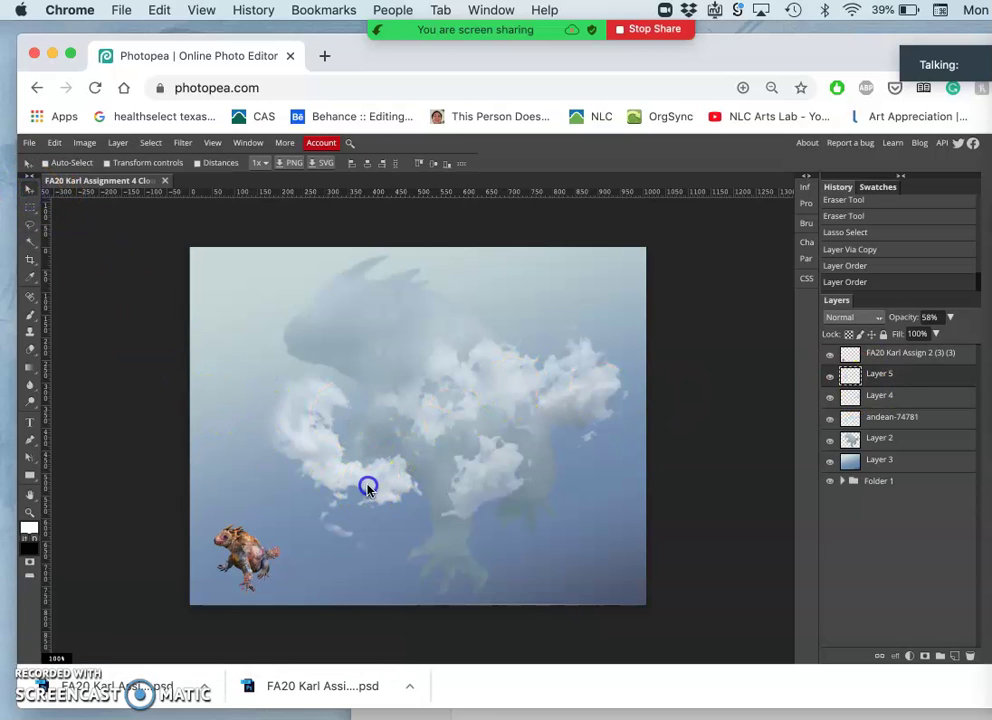
pyautogui.moveTo(368, 487); pyautogui.dragTo(401, 401)
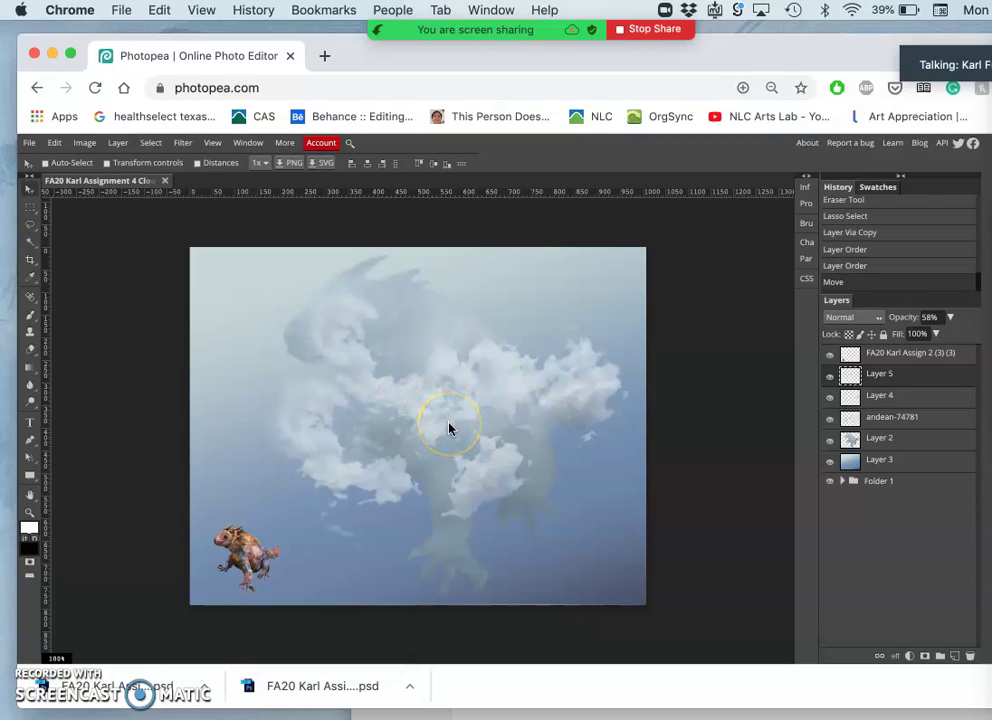
# Warp the copied curved cloud by bulging its outline over the top of the head and toward the creature's back
pyautogui.hotkey('ctrl', 'alt', 't')
pyautogui.click(421, 352)
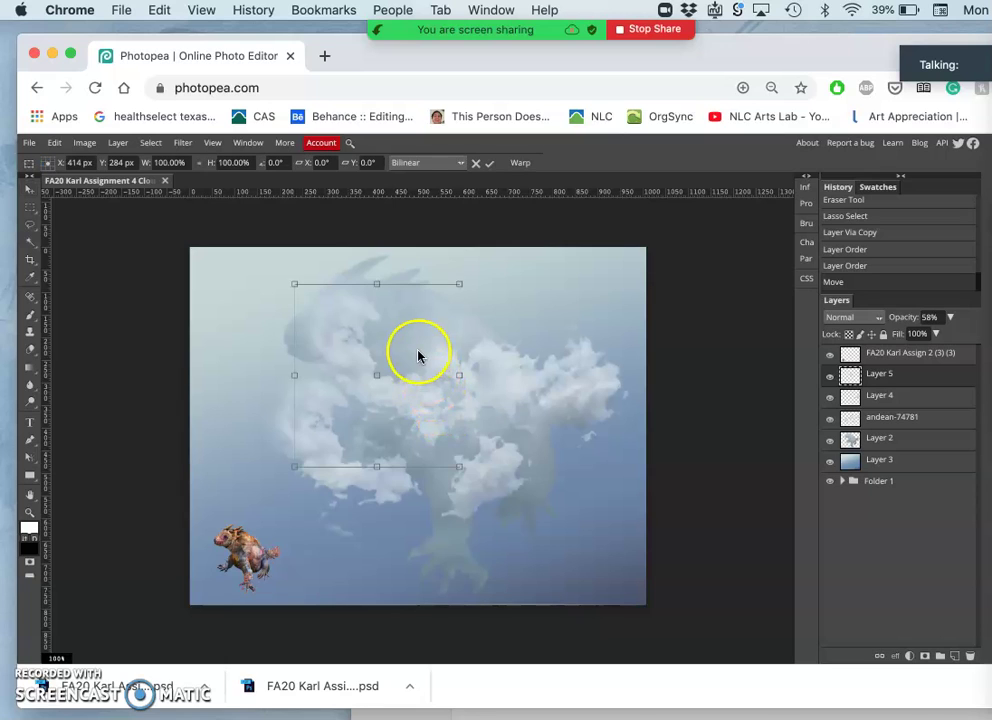
pyautogui.rightClick(403, 367)
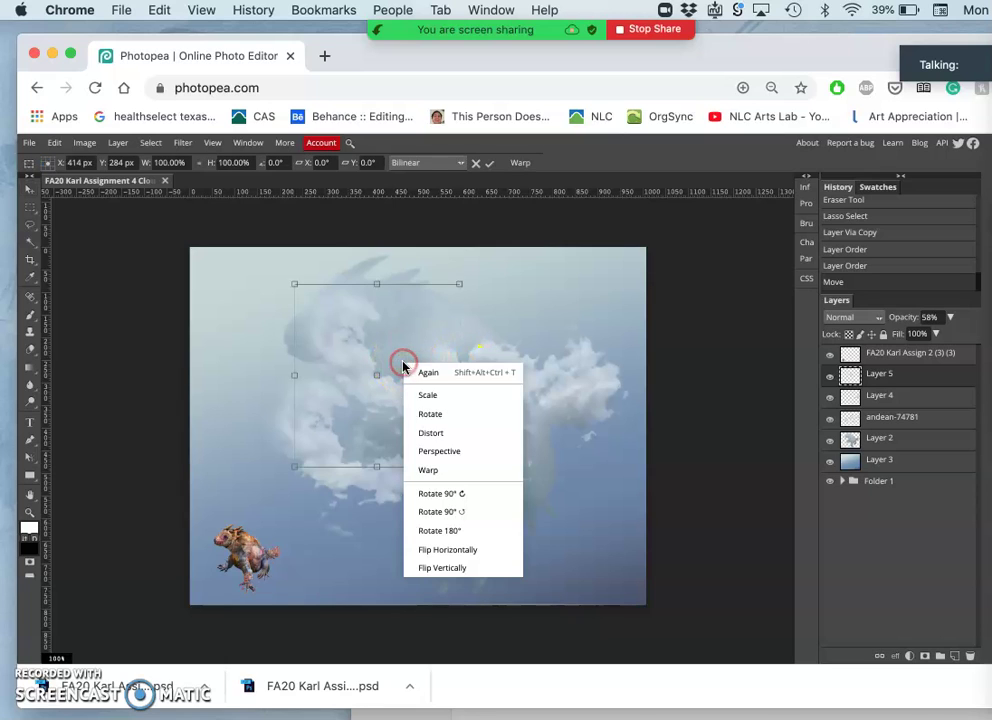
pyautogui.click(432, 472)
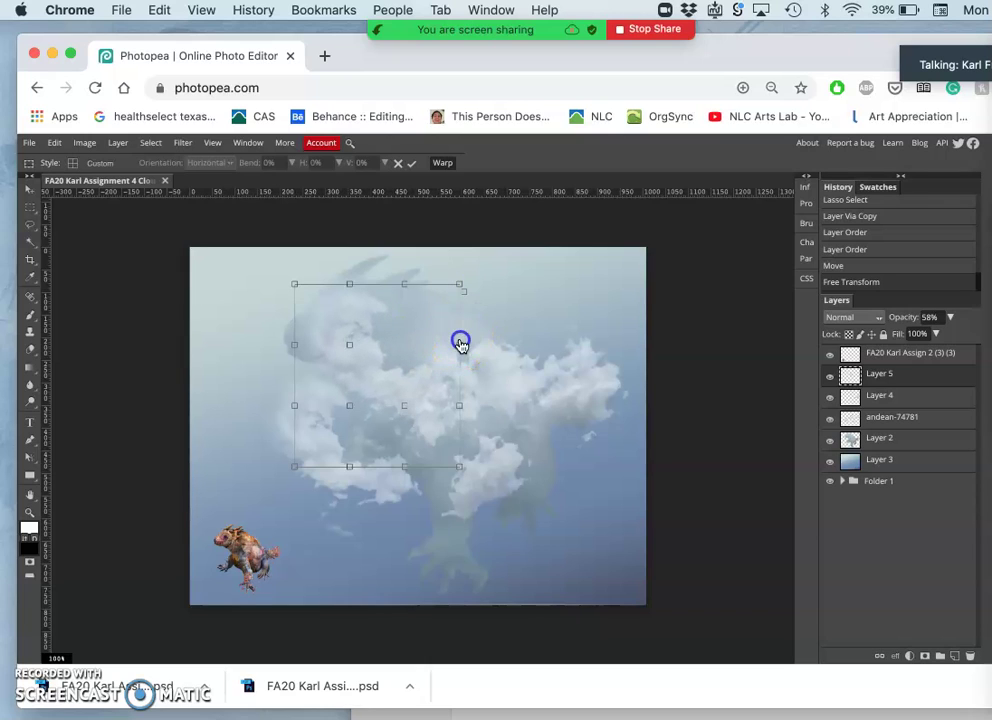
pyautogui.moveTo(478, 328); pyautogui.dragTo(558, 285)
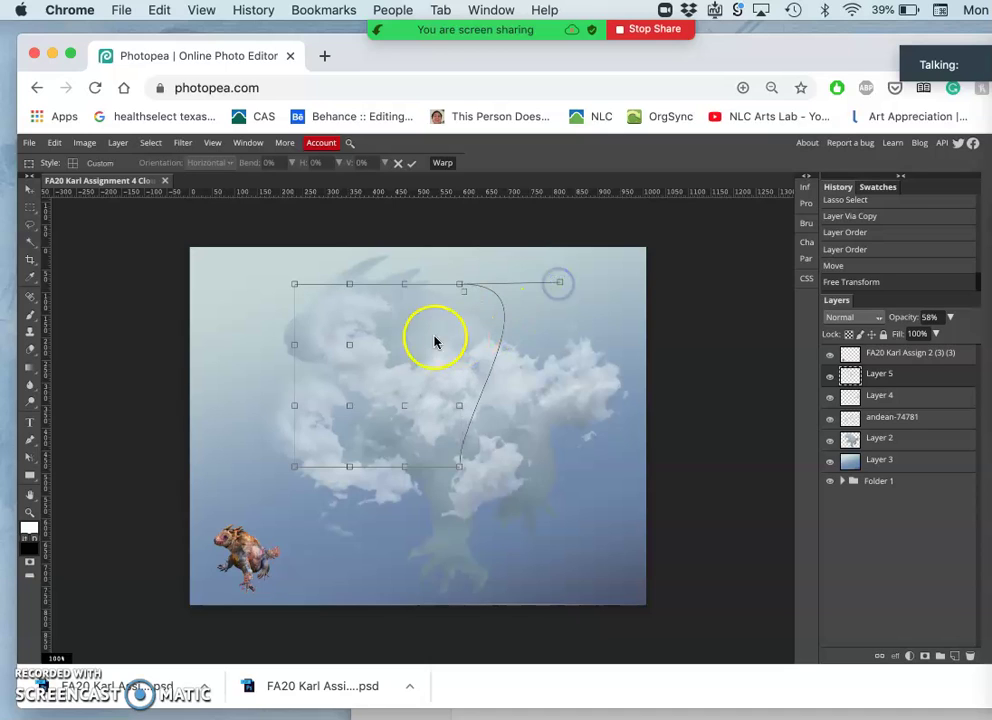
pyautogui.click(367, 403)
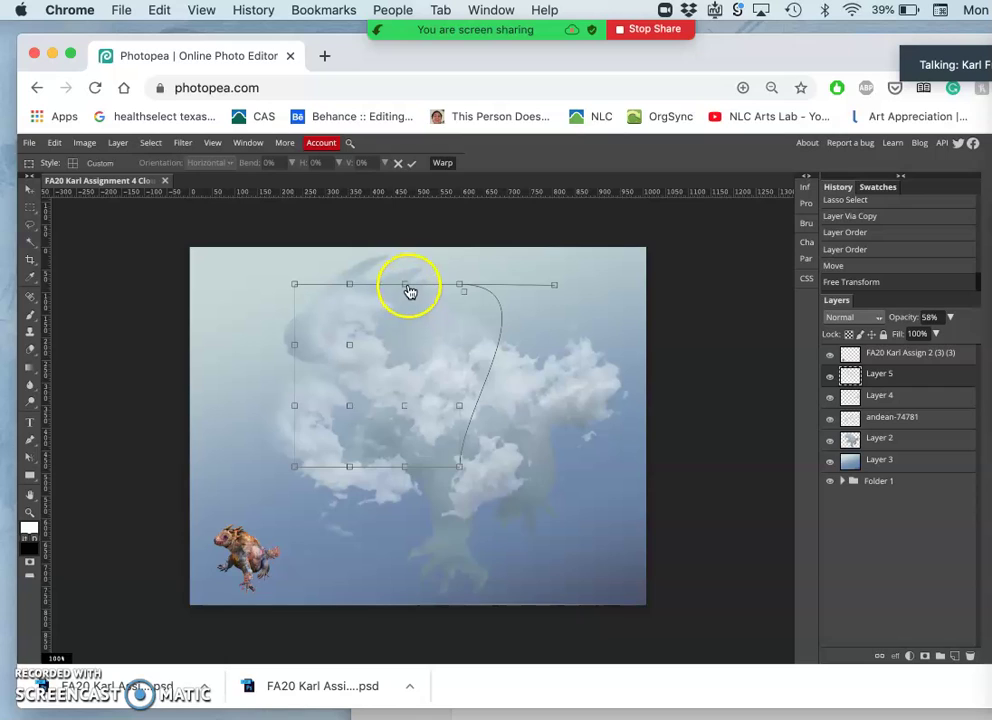
pyautogui.moveTo(408, 288); pyautogui.dragTo(411, 264)
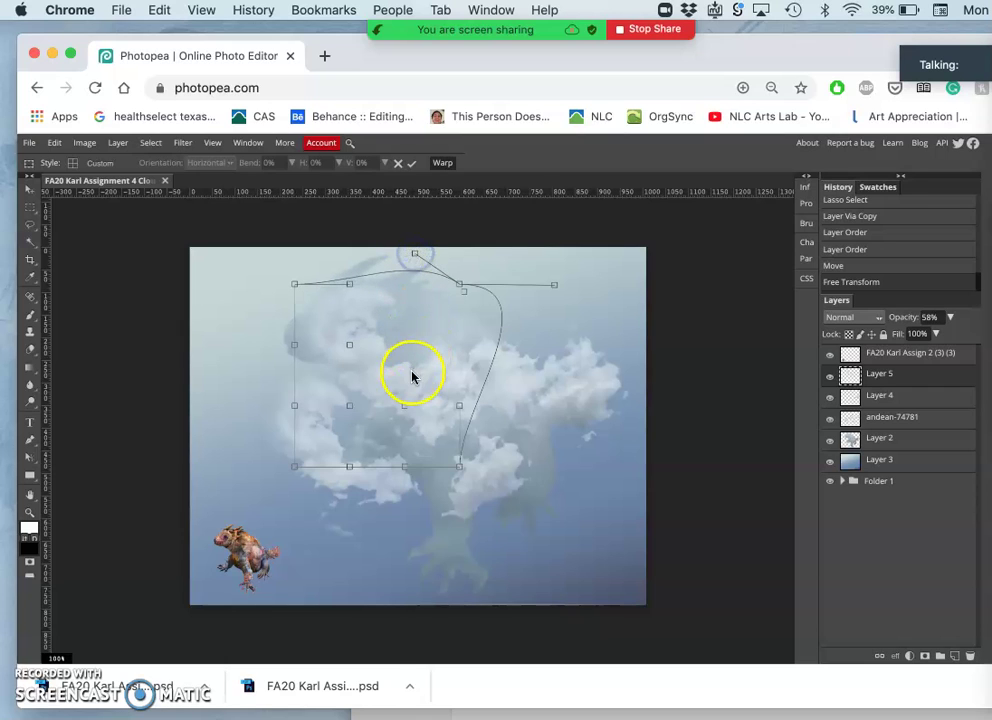
pyautogui.moveTo(408, 375); pyautogui.dragTo(394, 376)
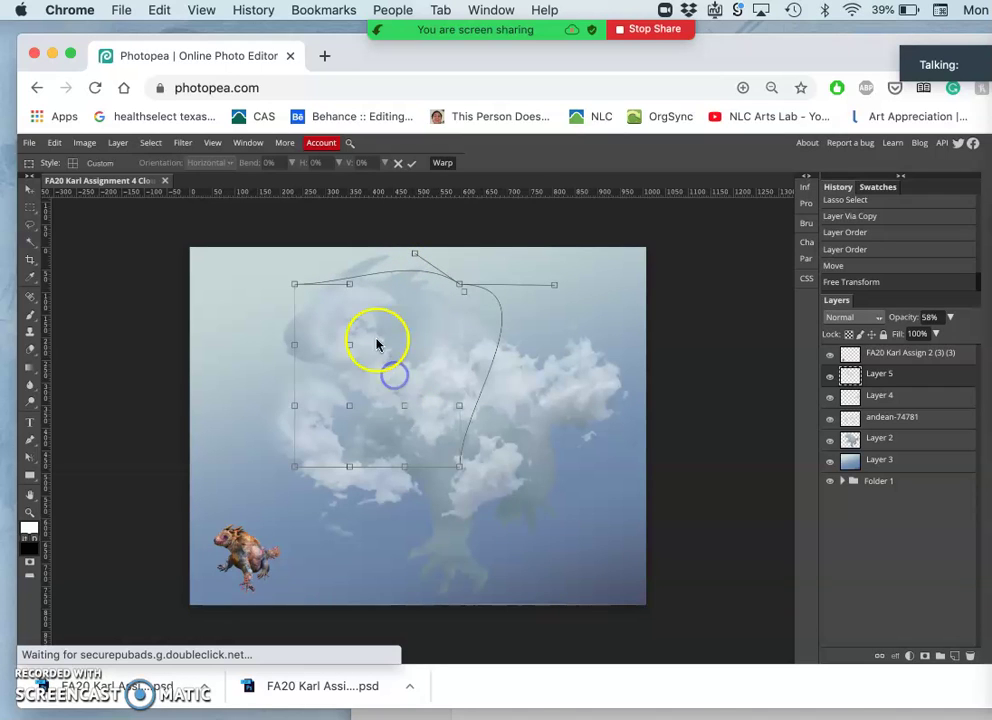